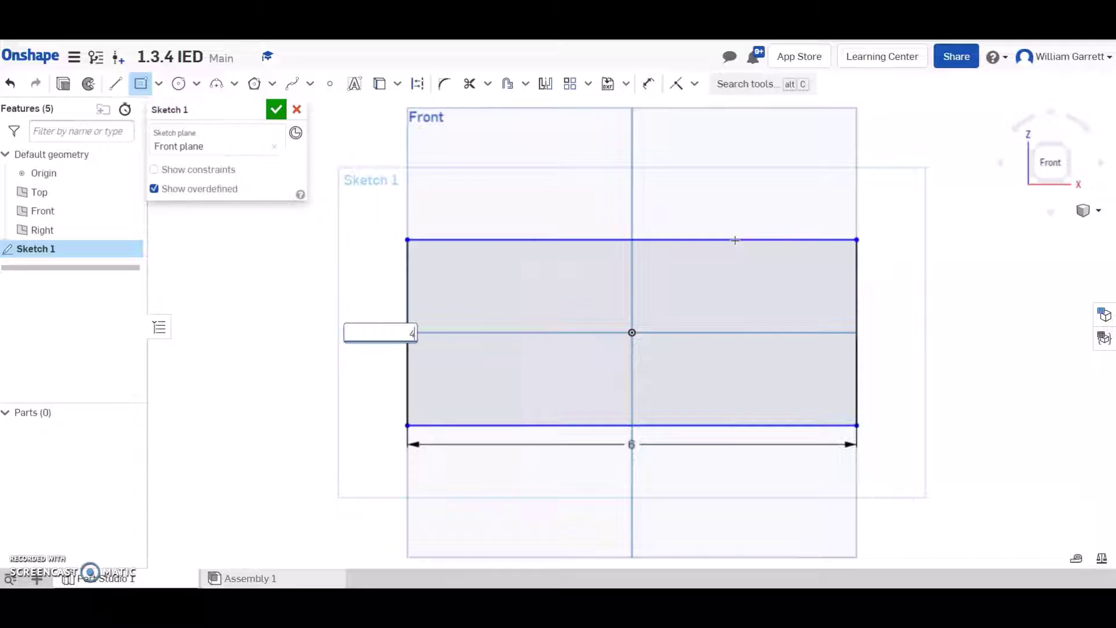
Set the rectangle's height to 4 in and finish the sketch
key("Return")
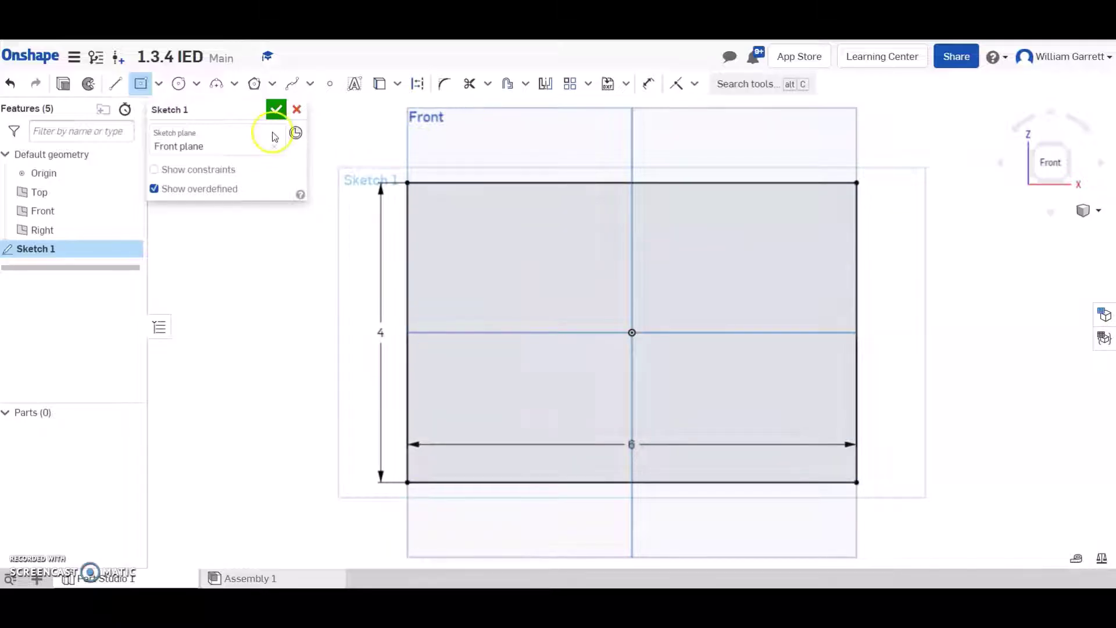
left_click(273, 111)
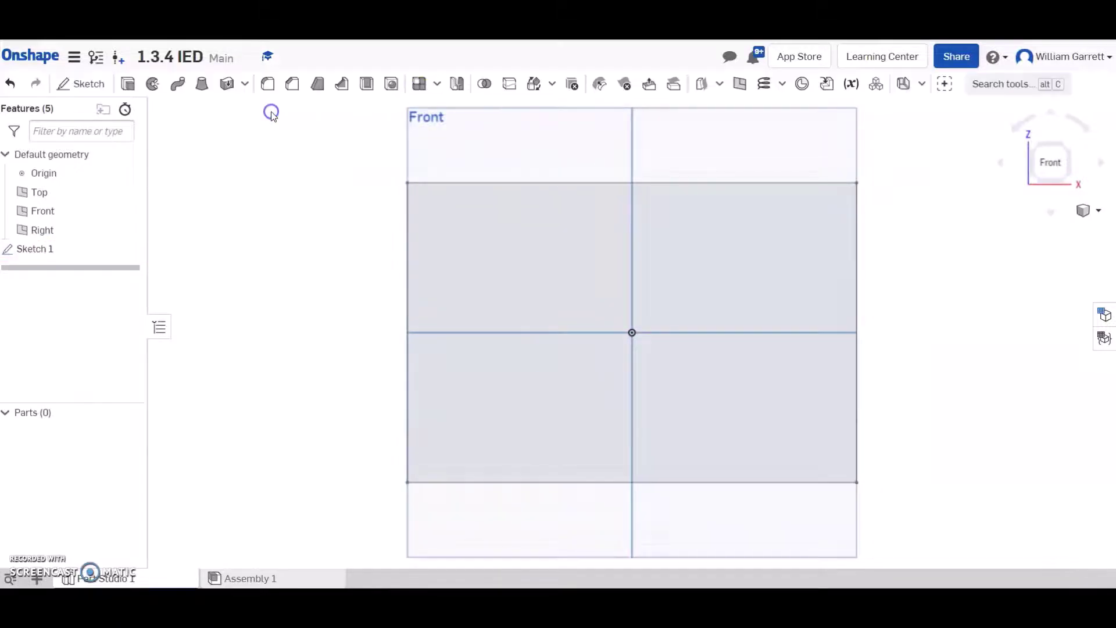
Extrude the rectangle sketch as a new solid with a blind depth of 0.25 in
left_click(130, 84)
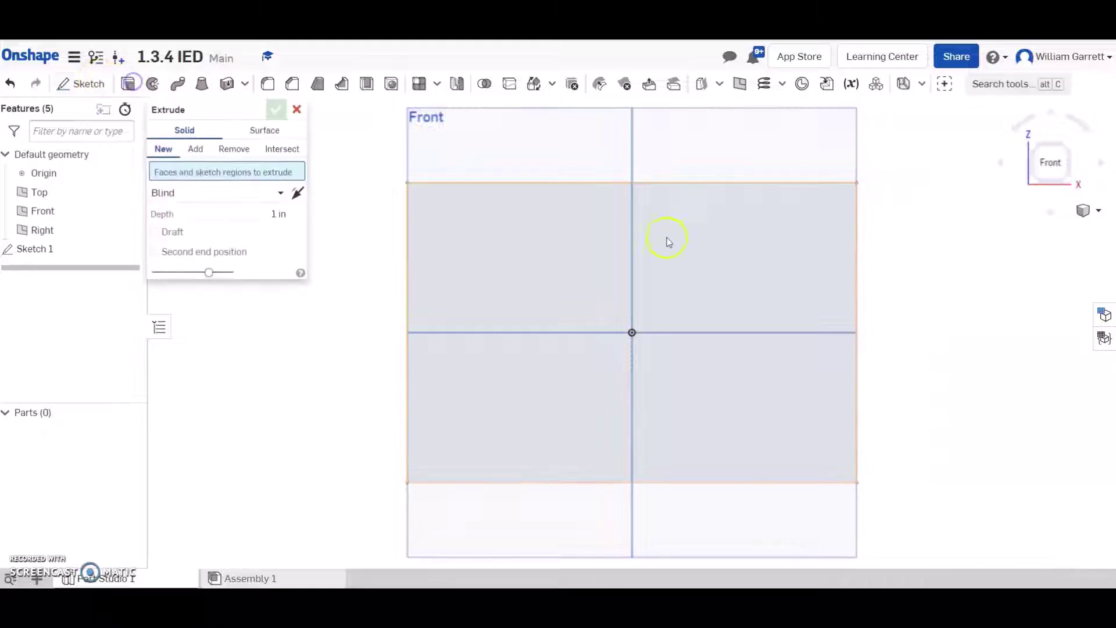
left_click(463, 223)
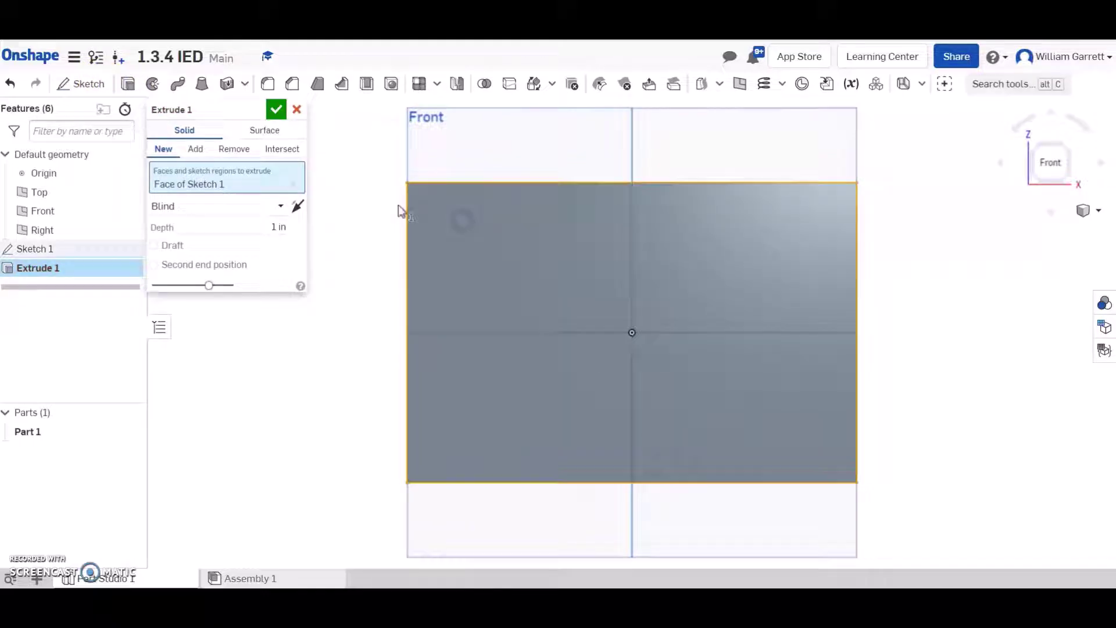
left_click(248, 232)
type(".25")
key("Return")
left_click(276, 109)
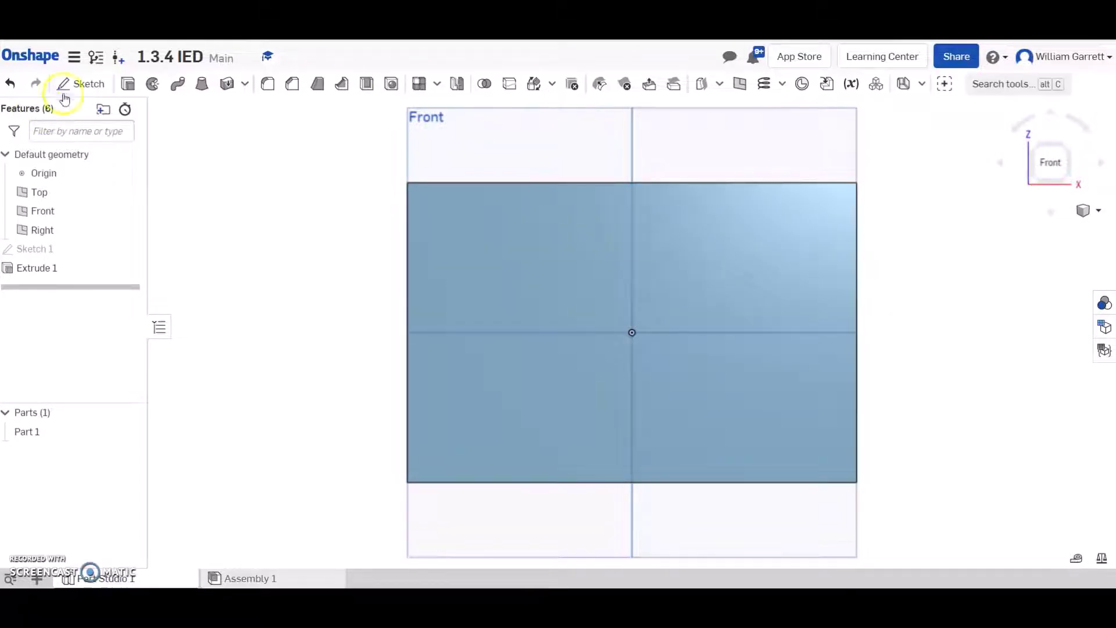
Start a sketch on the plate's front face and check the pentagon specification on the Introduction to Engineering Design course page
left_click(81, 83)
left_click(536, 282)
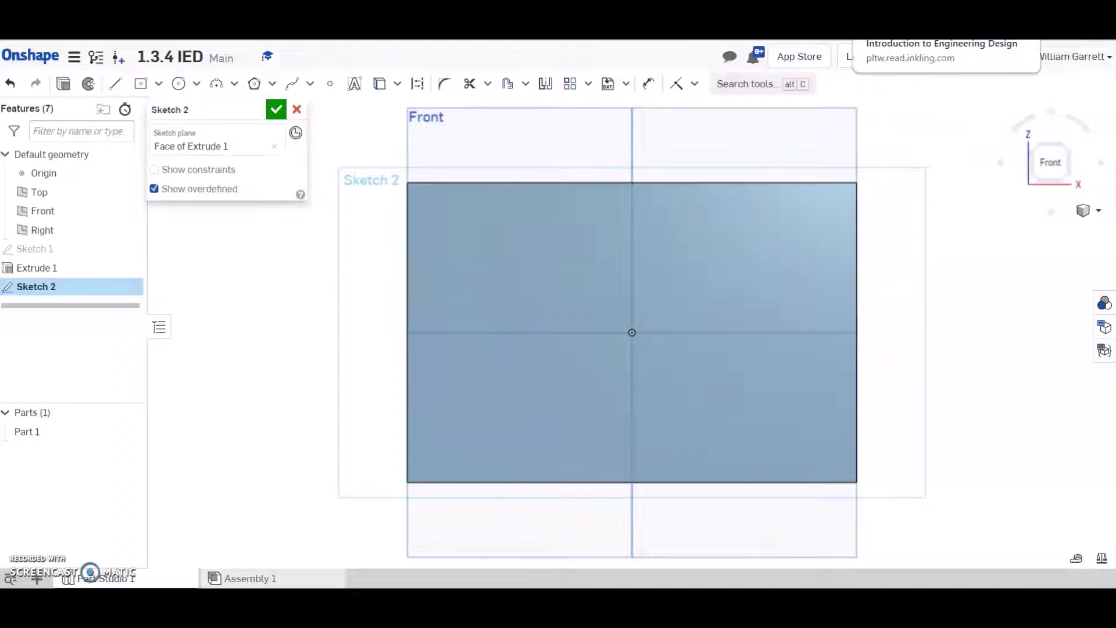
key("ctrl+Tab")
scroll(566, 510, "down", 4)
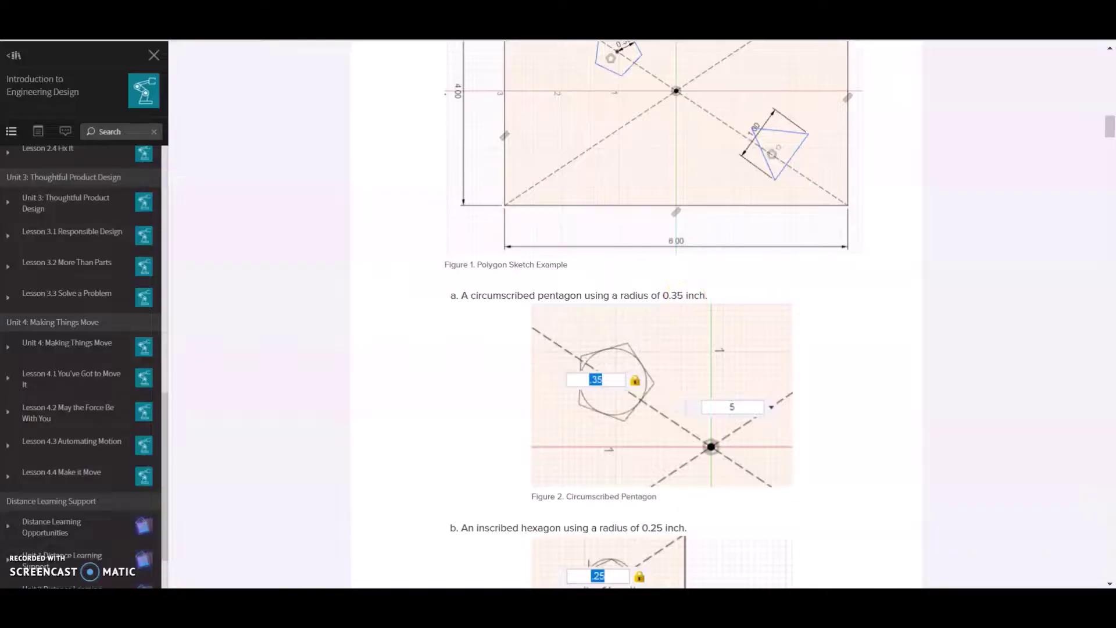
key("ctrl+Tab")
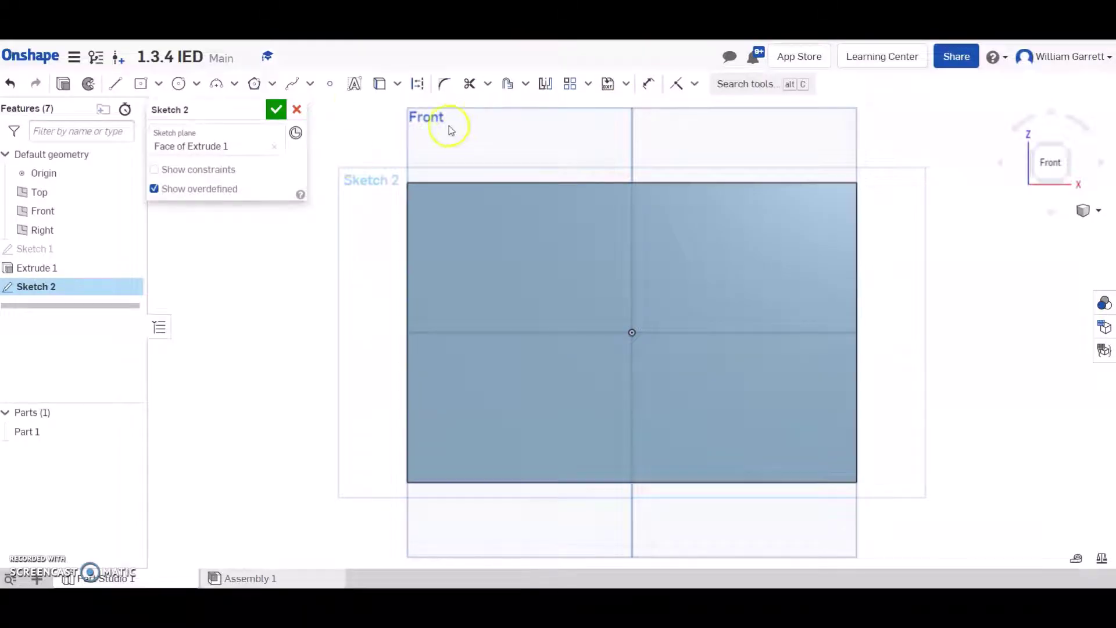
Sketch a five-sided circumscribed polygon about 0.93 in in diameter in the plate's upper-left area
left_click(274, 87)
left_click(298, 133)
left_click_drag(518, 244, 547, 262)
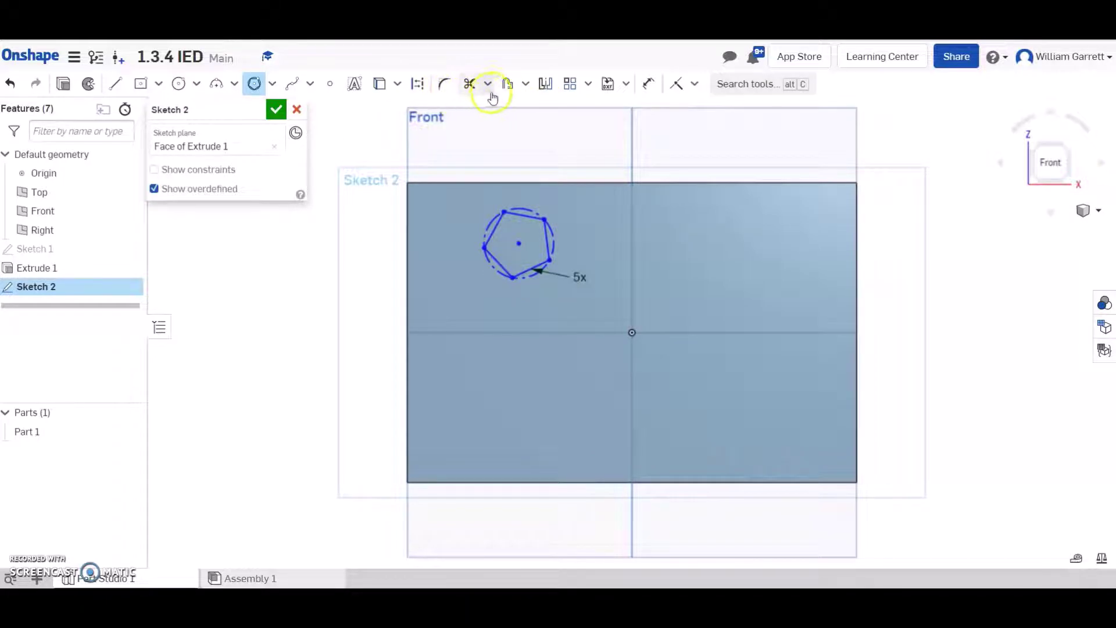
Dimension the pentagon's construction circle with a diameter of 0.7 in
left_click(646, 85)
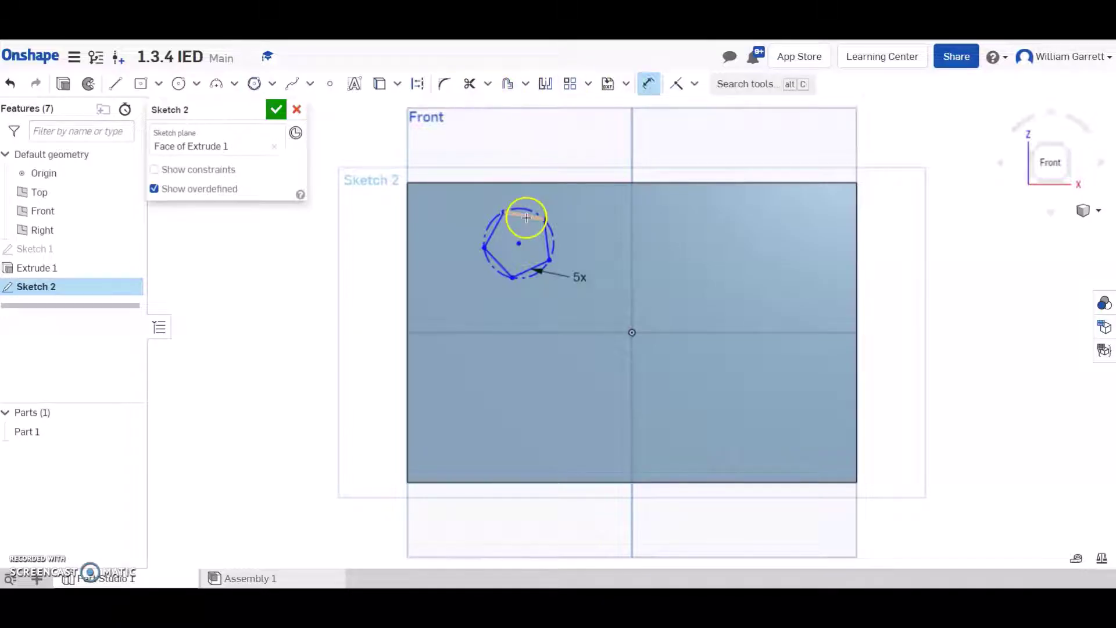
left_click(531, 207)
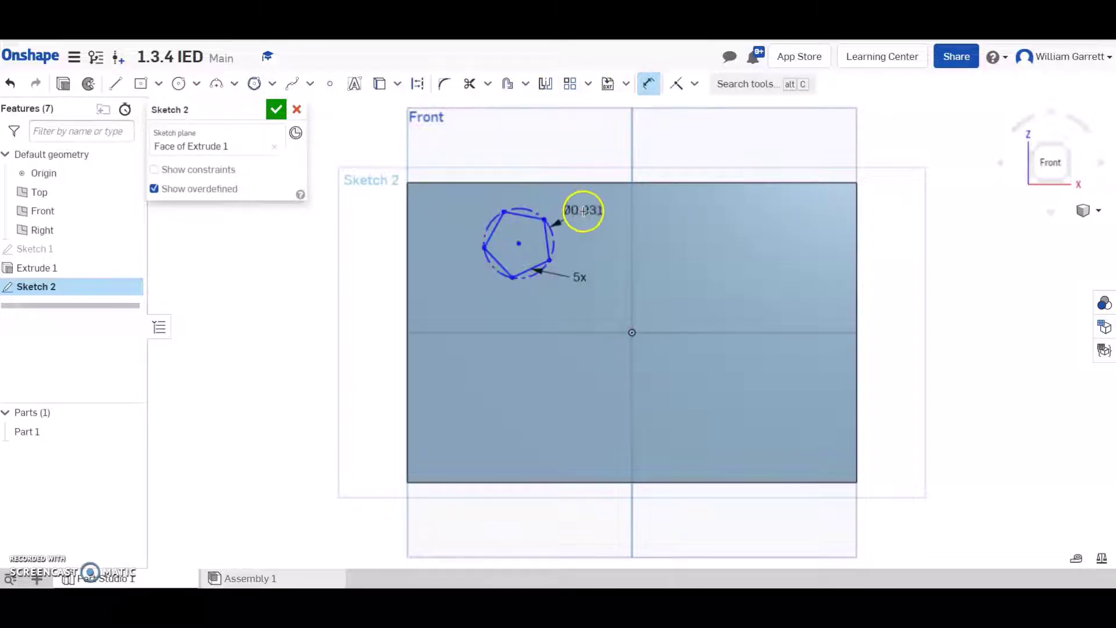
left_click(581, 198)
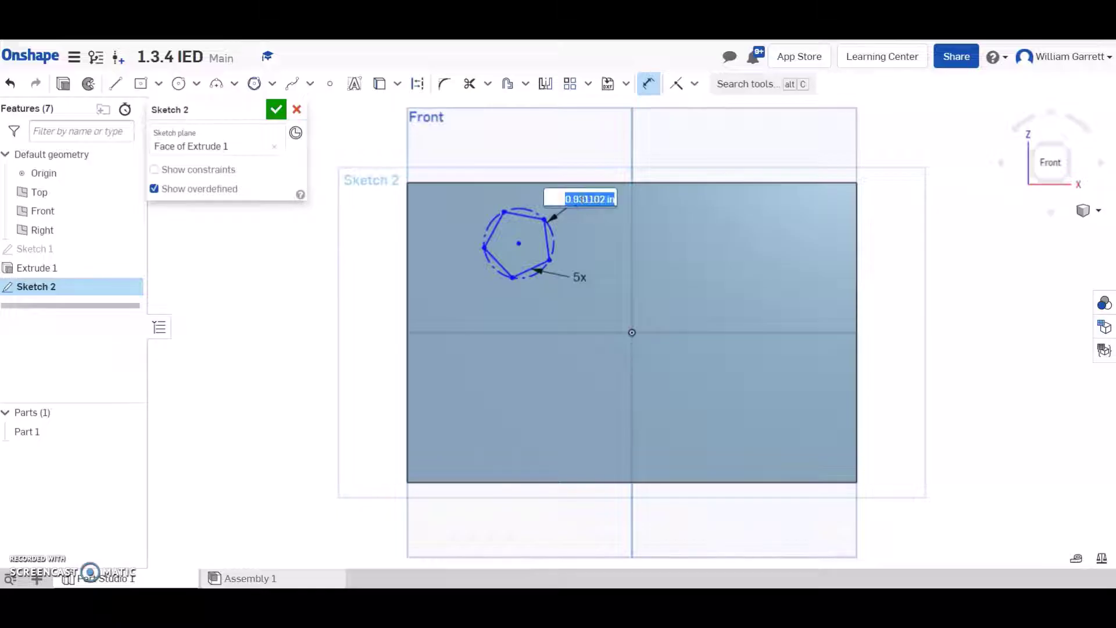
key("BackSpace")
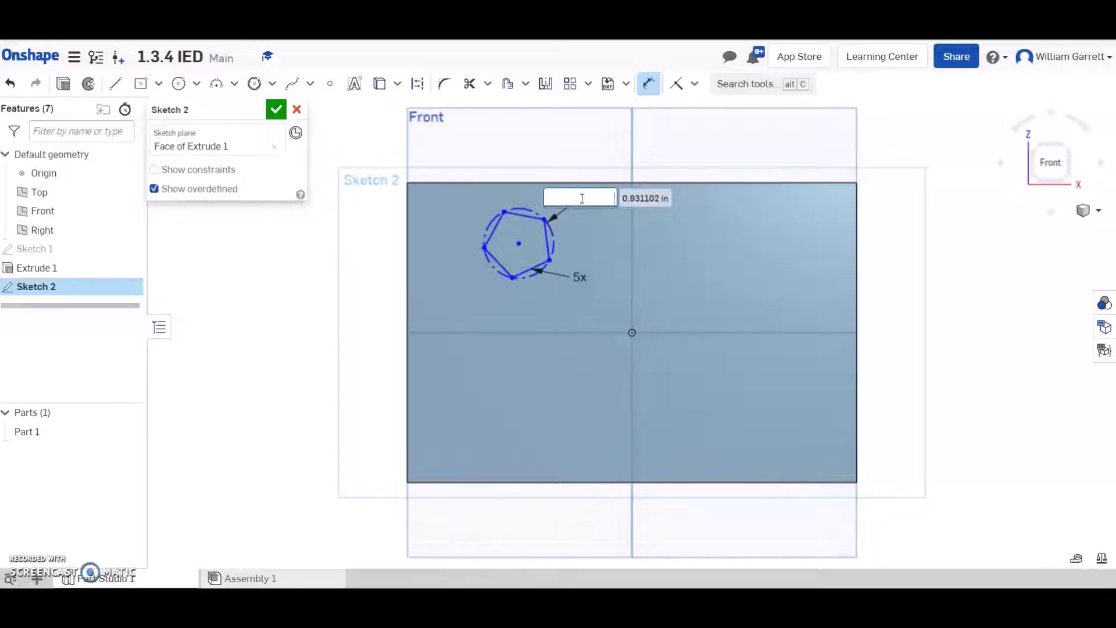
key("Return")
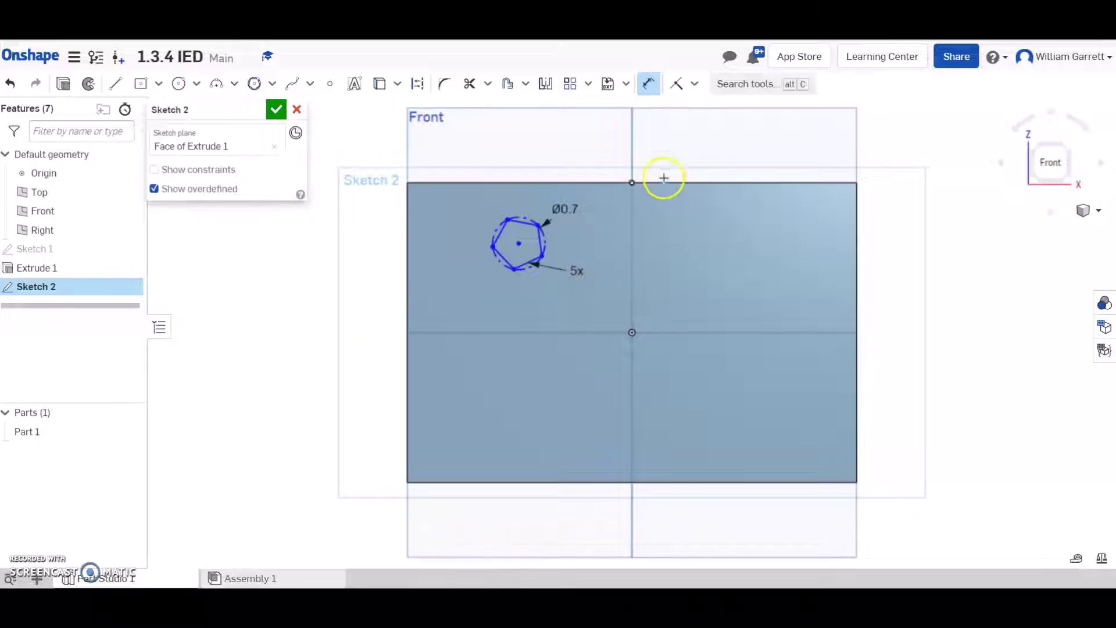
Check the course page's hexagon specification, and sketch an inscribed hexagon about 0.47 in in diameter in the plate's upper-right area
key("ctrl+Tab")
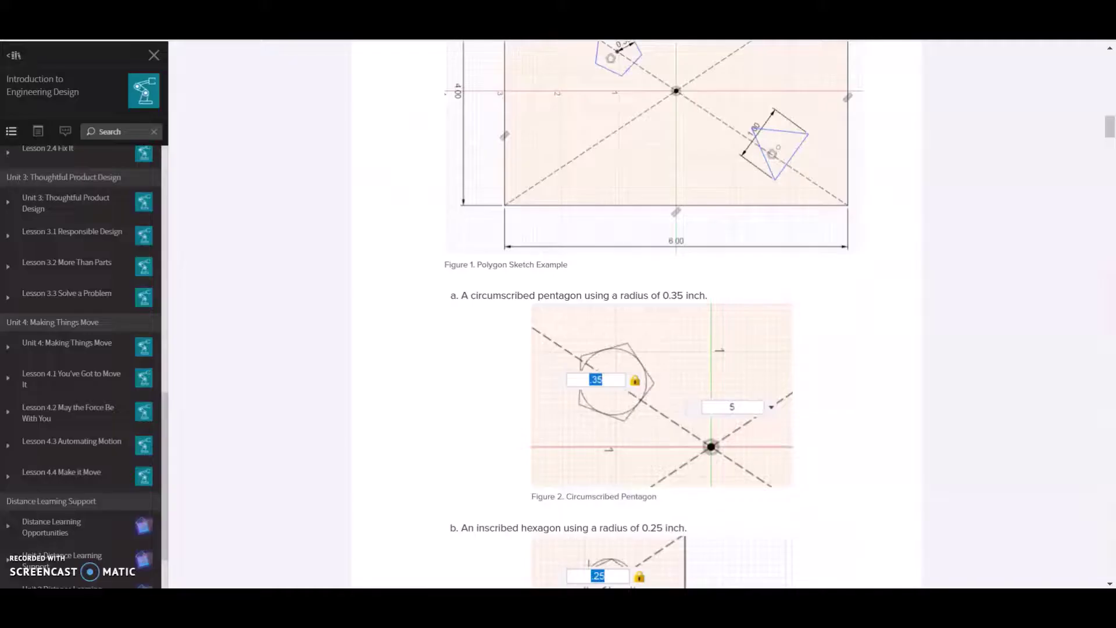
scroll(668, 404, "down", 3)
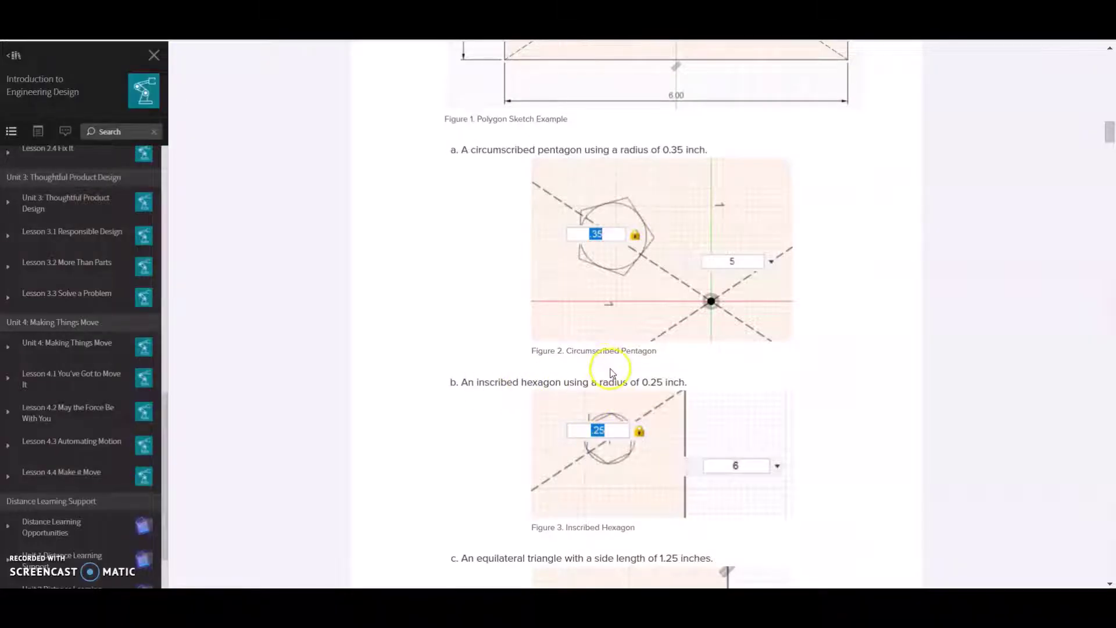
scroll(607, 370, "down", 1)
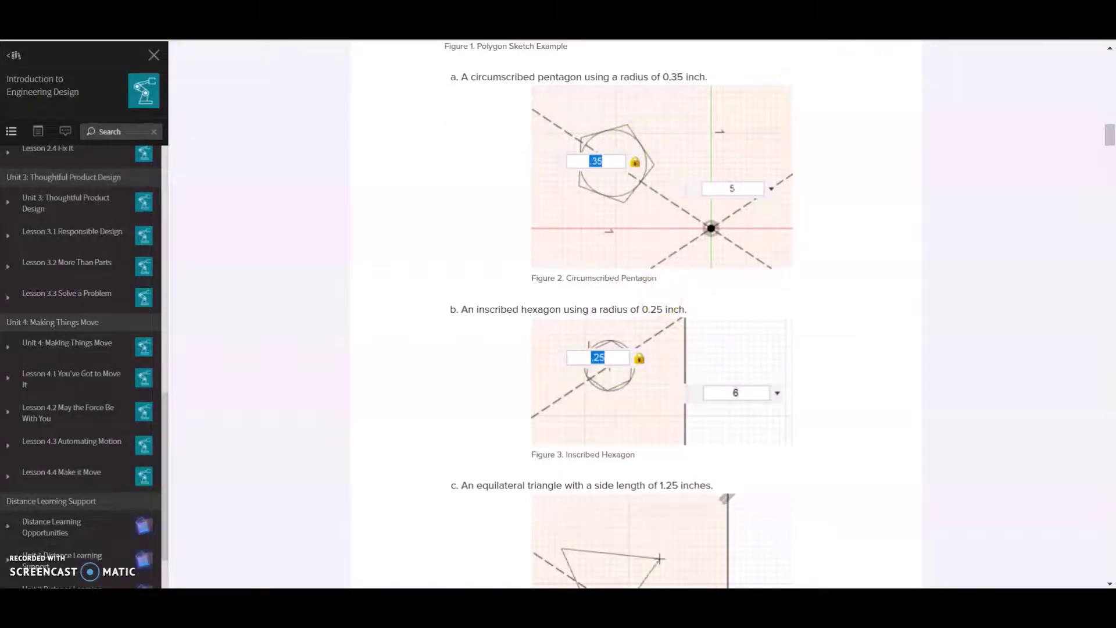
key("ctrl+Tab")
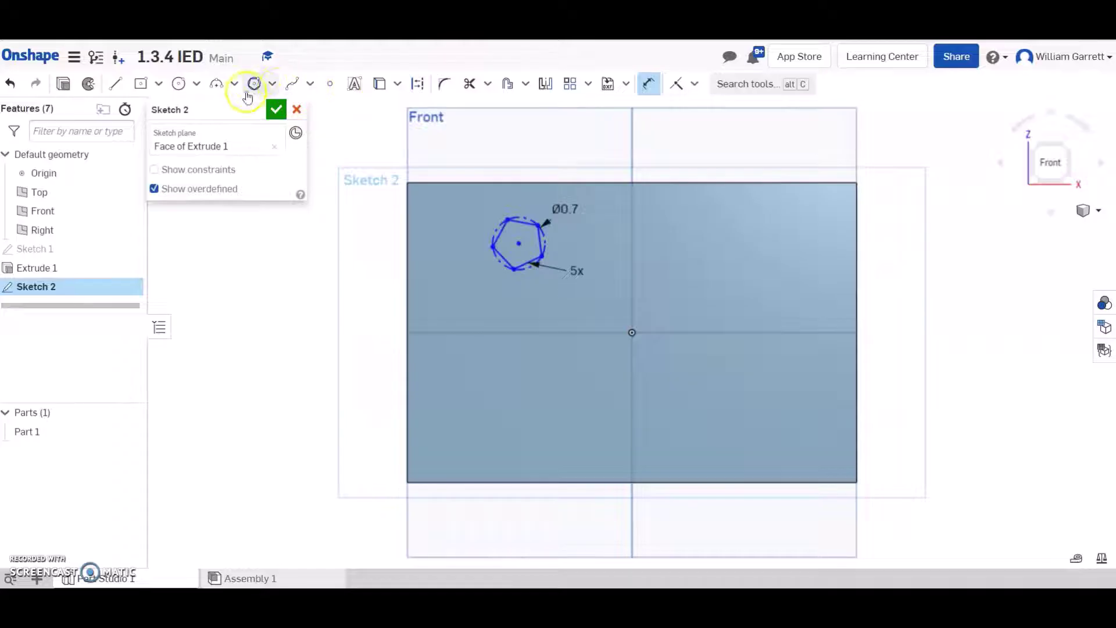
left_click(273, 86)
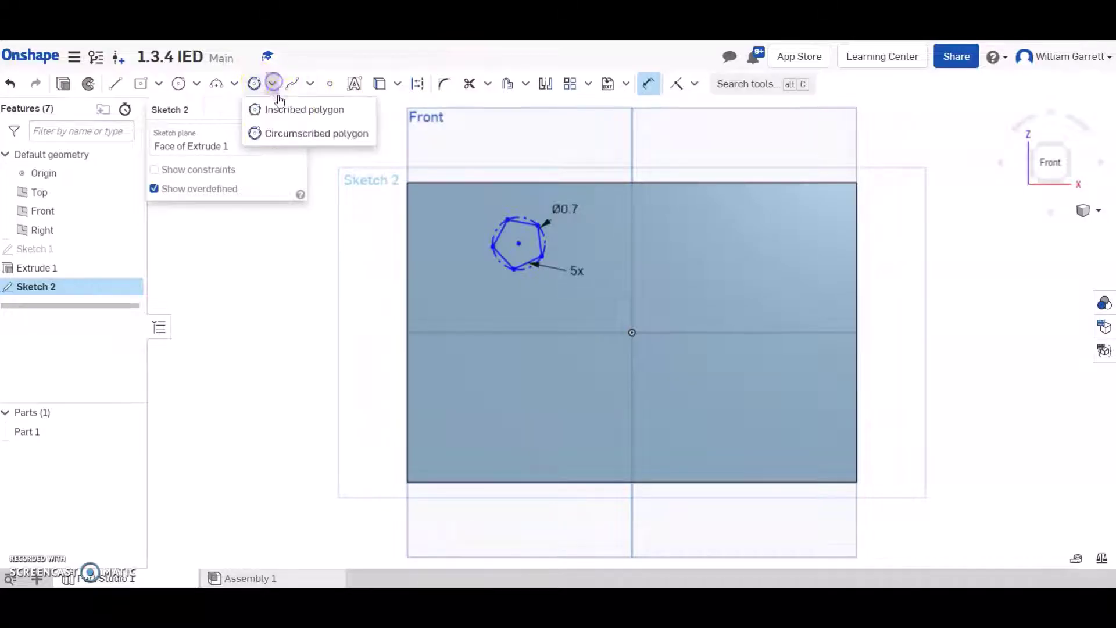
left_click(299, 118)
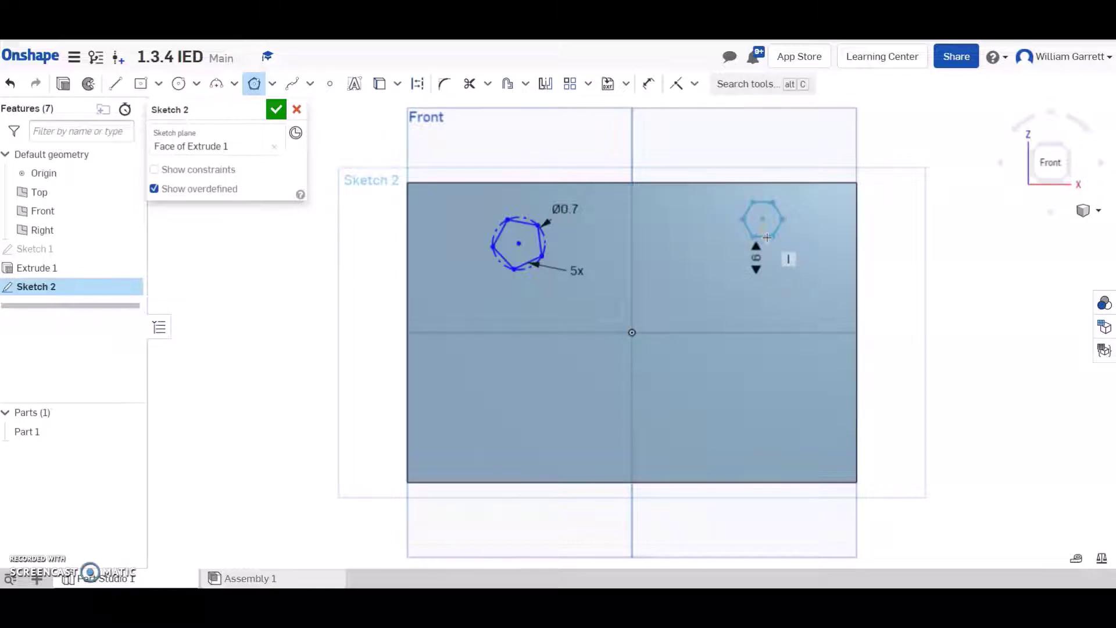
left_click(766, 237)
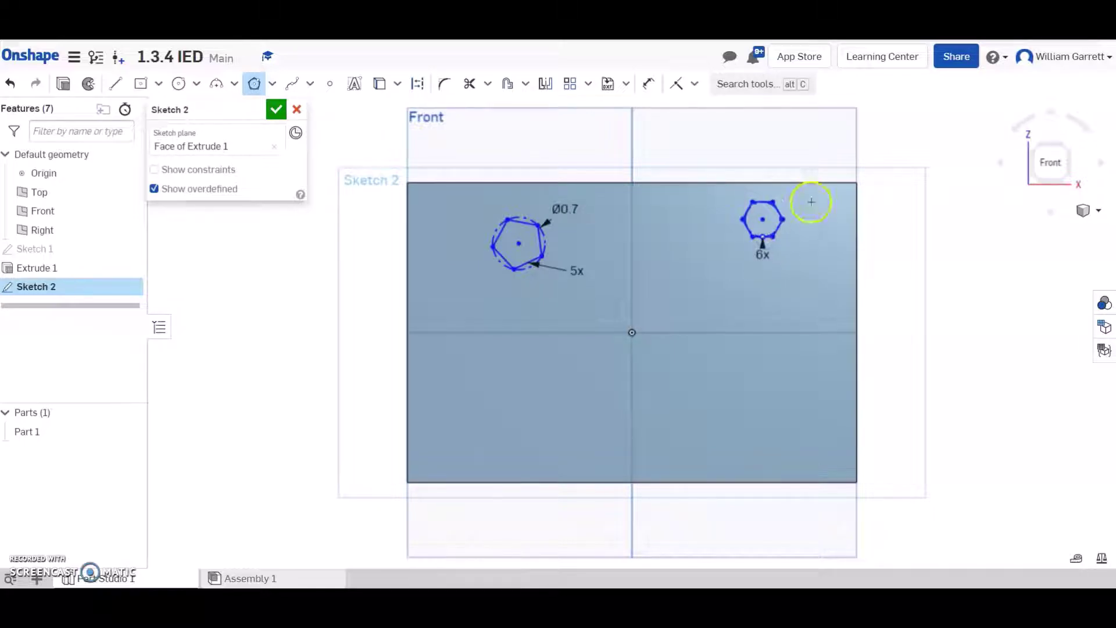
Dimension the hexagon's construction circle with a diameter of 0.5 in
left_click(647, 83)
left_click(779, 219)
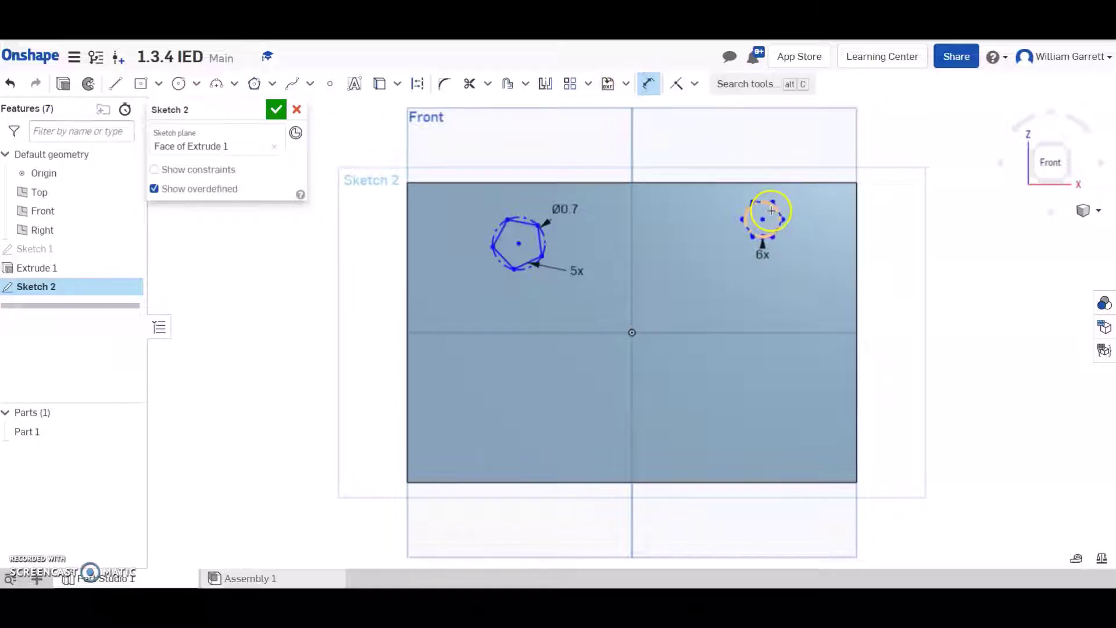
left_click(810, 198)
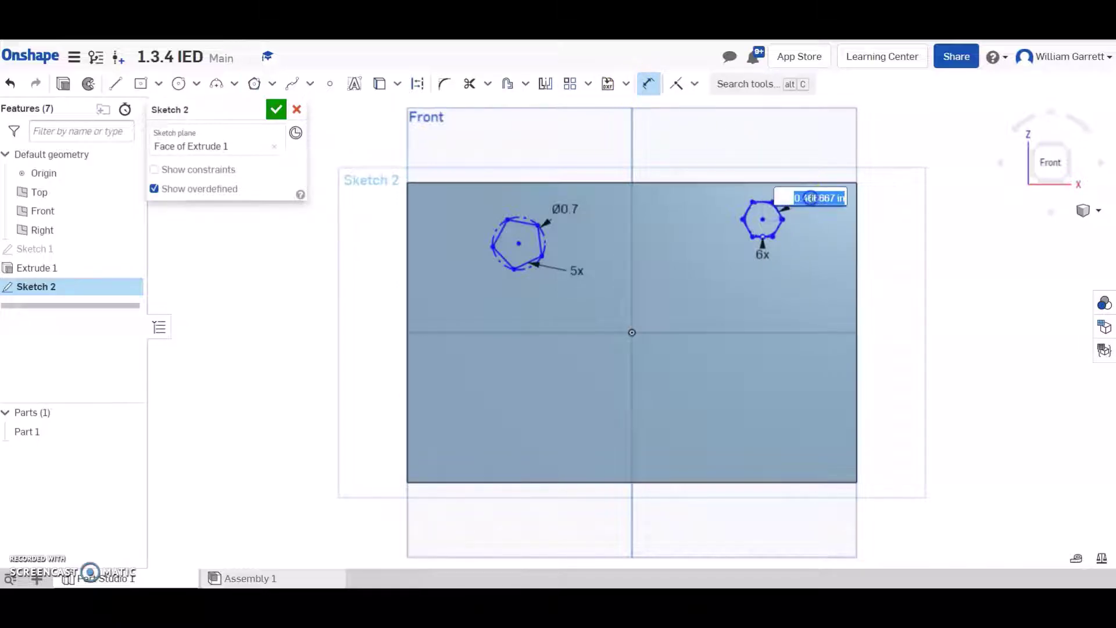
type(".5")
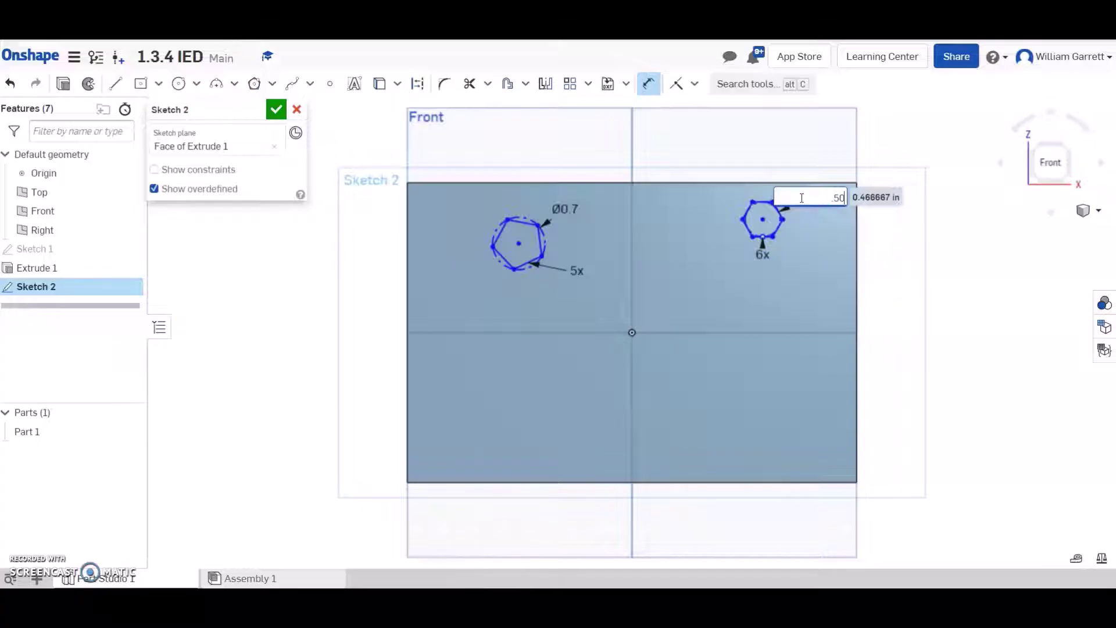
key("Return")
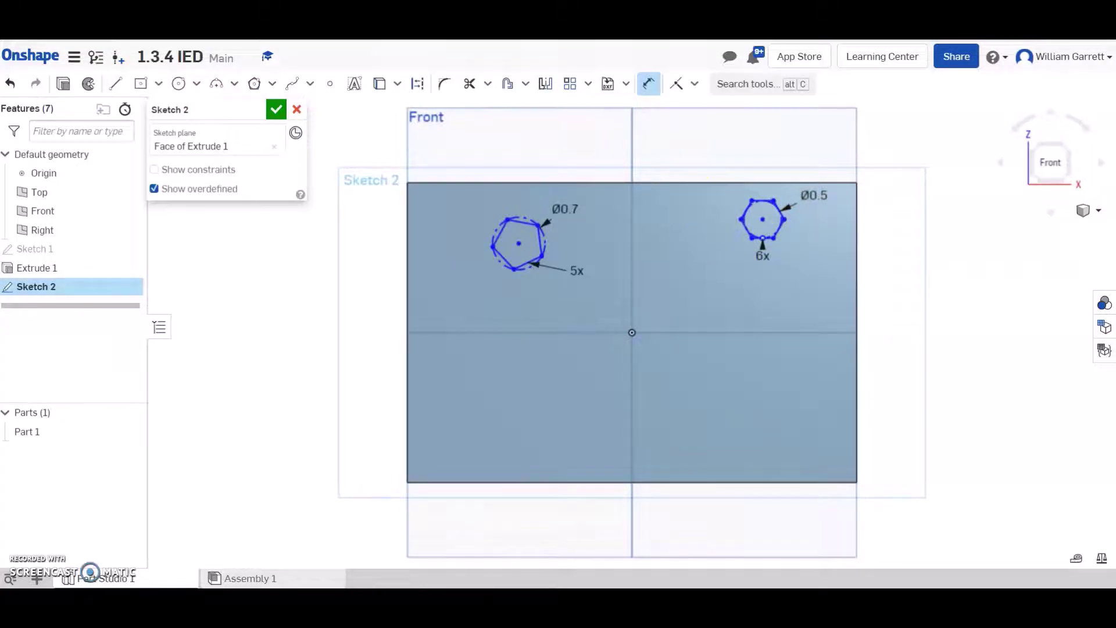
Check the course page's triangle specification, and sketch a three-sided inscribed polygon with sides about 2.64 in in the plate's lower-right area
key("alt+Tab")
scroll(644, 450, "down", 1)
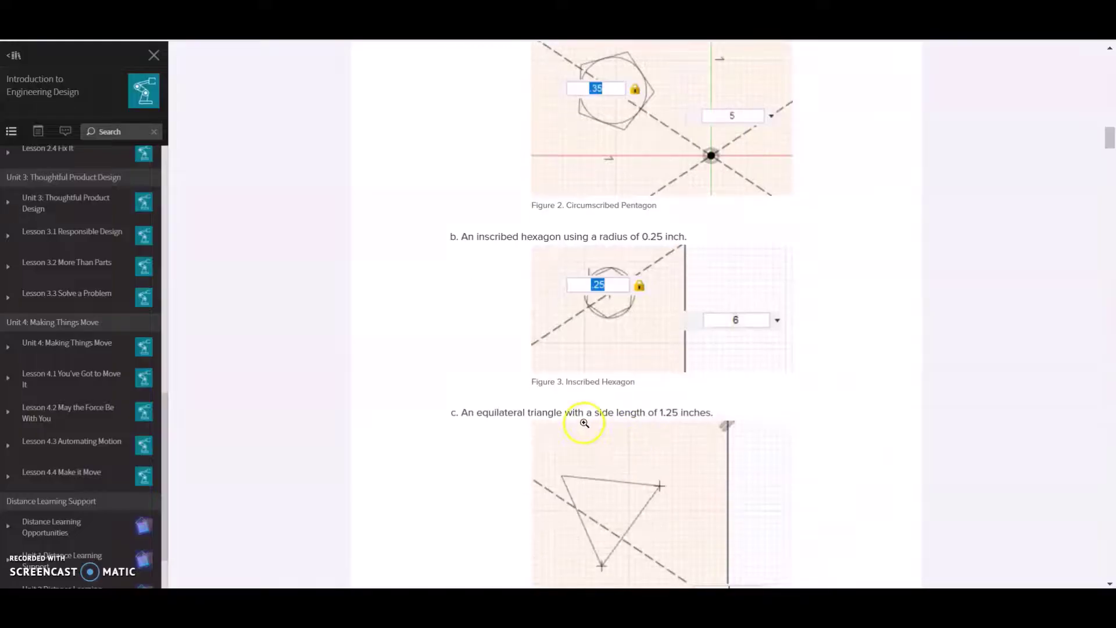
scroll(584, 423, "down", 1)
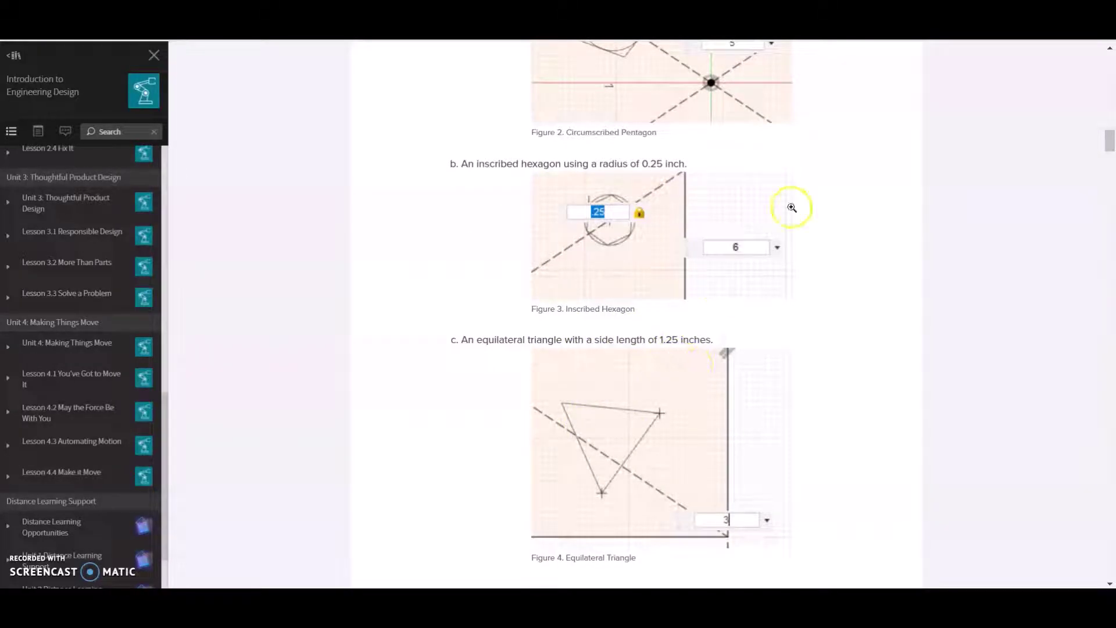
key("alt+Tab")
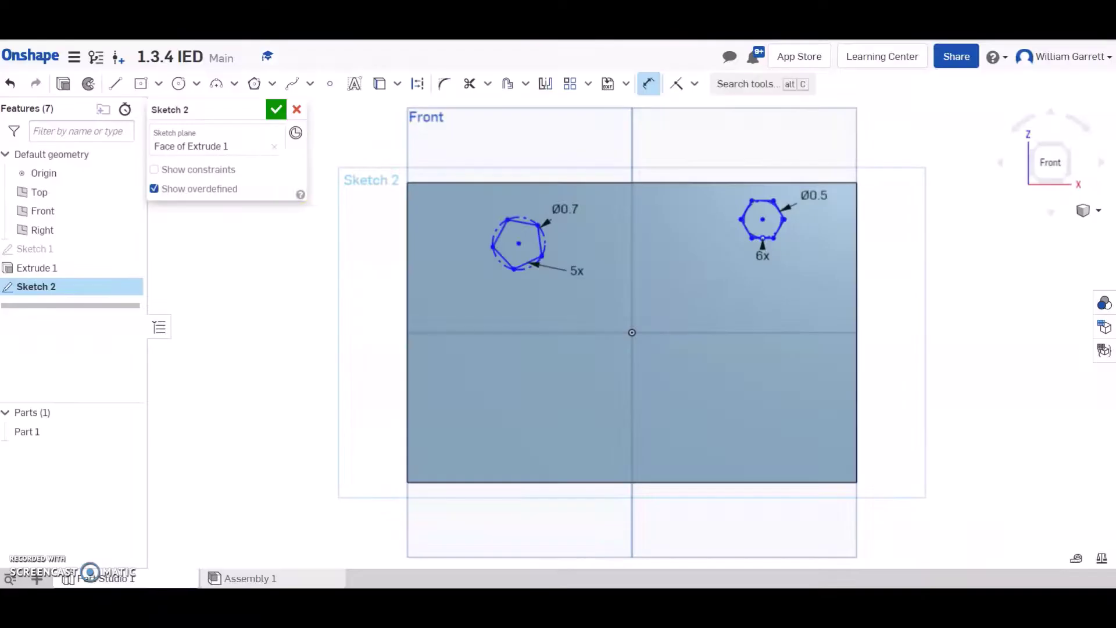
left_click(263, 87)
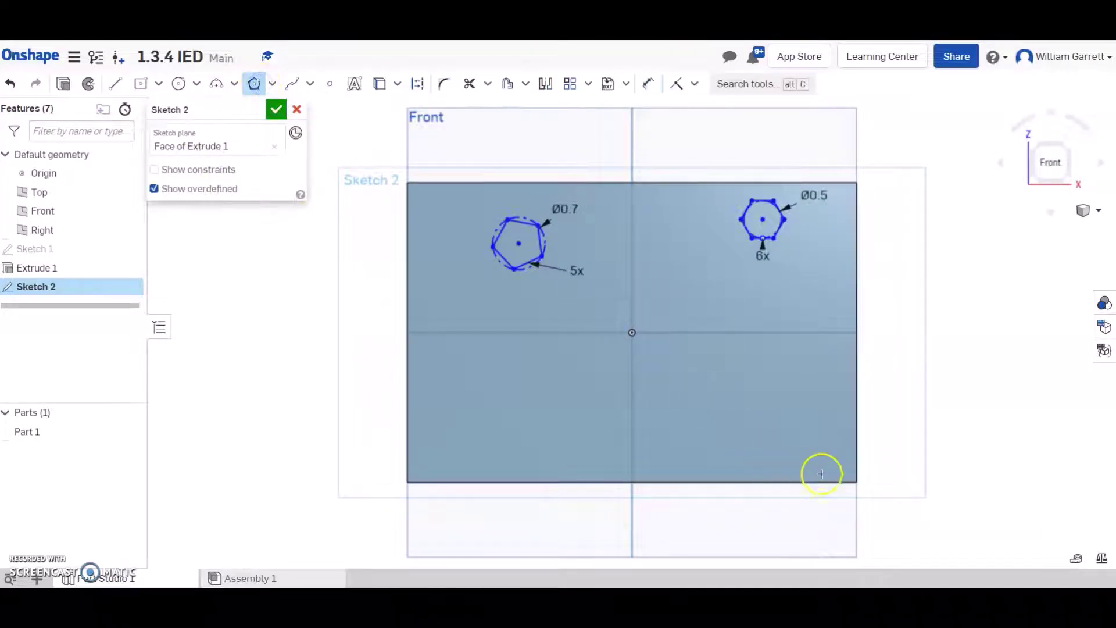
mouse_move(742, 414)
left_mouse_down()
mouse_move(810, 446)
mouse_move(797, 425)
mouse_move(763, 418)
left_mouse_up()
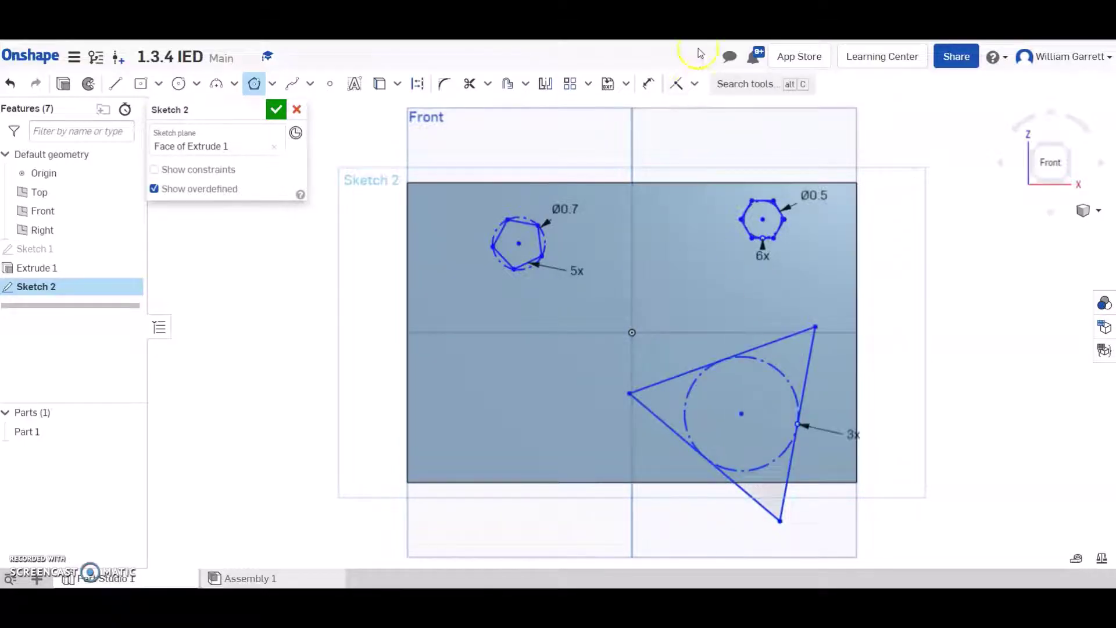
Dimension the triangle's upper side with a length of 1.25 in
left_click(645, 85)
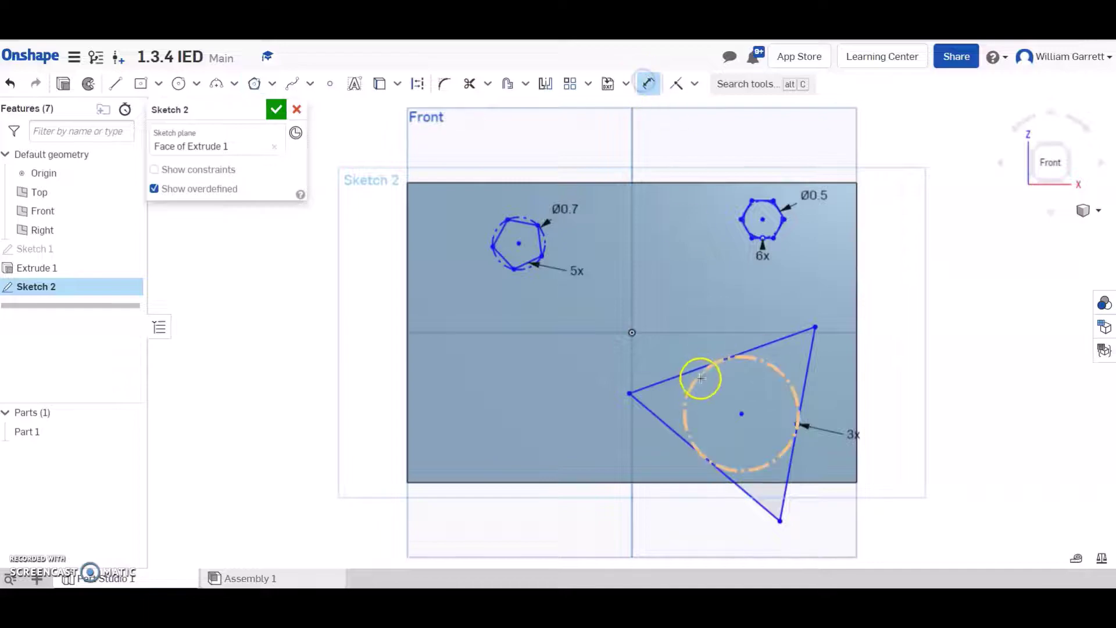
left_click(678, 380)
left_click(674, 344)
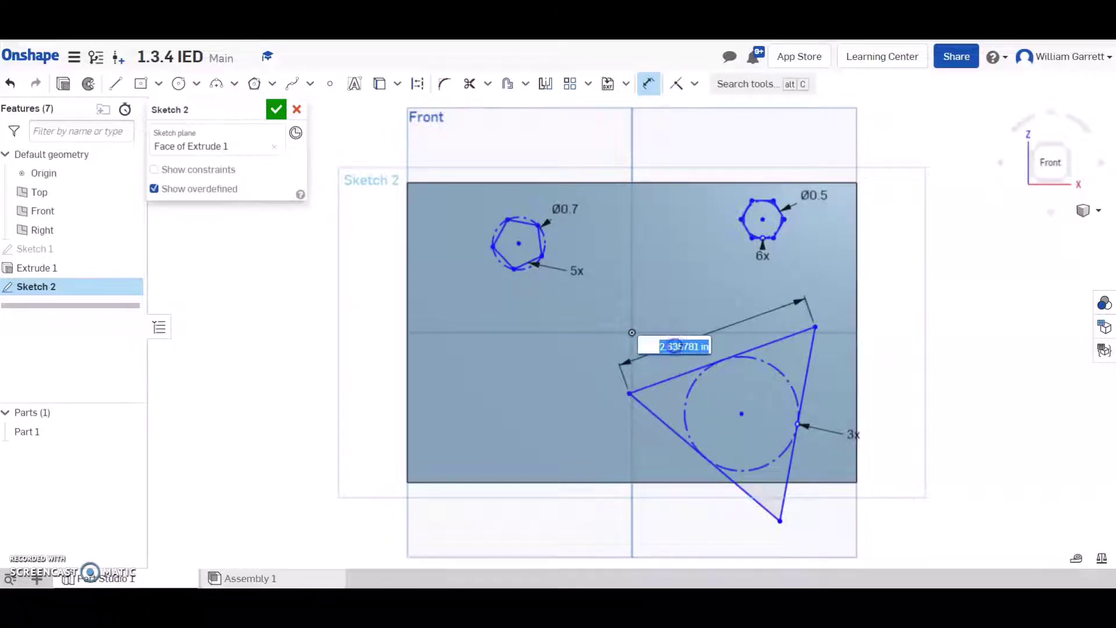
type("1.25")
key("Return")
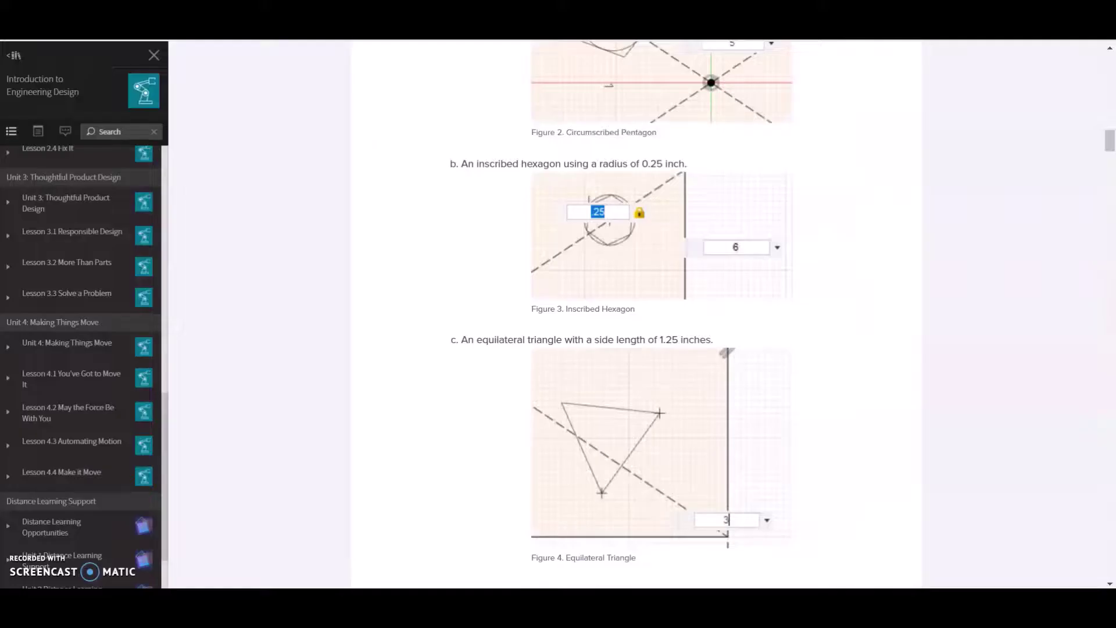
Examine the polygon constraint requirements and the constrained polygons figure on the course page
scroll(697, 374, "down", 5)
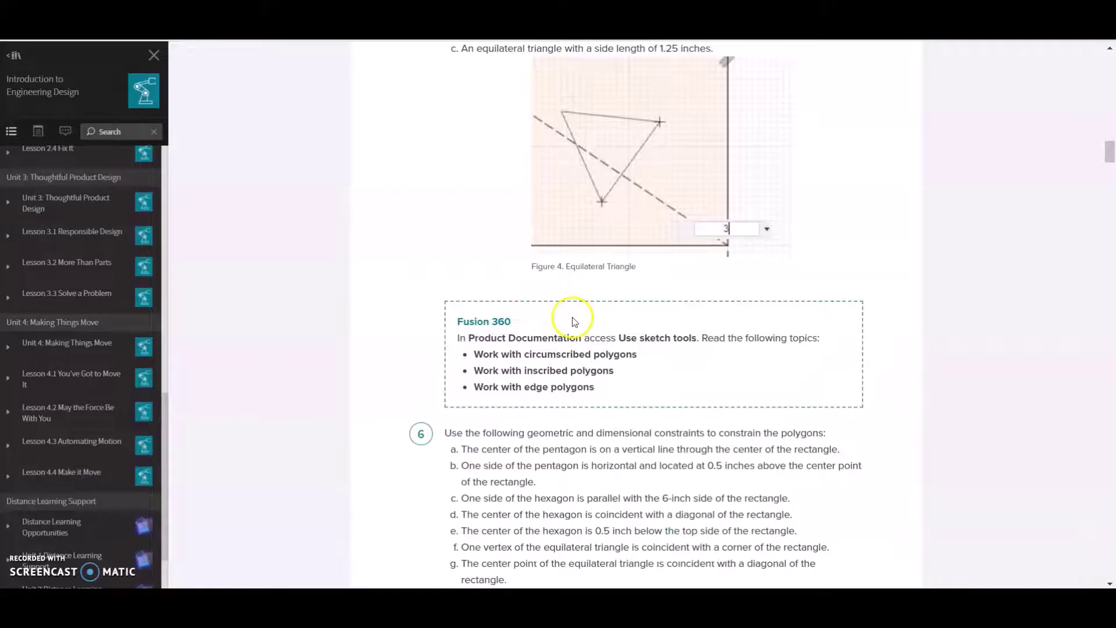
scroll(572, 319, "down", 5)
scroll(575, 317, "down", 4)
scroll(655, 286, "up", 4)
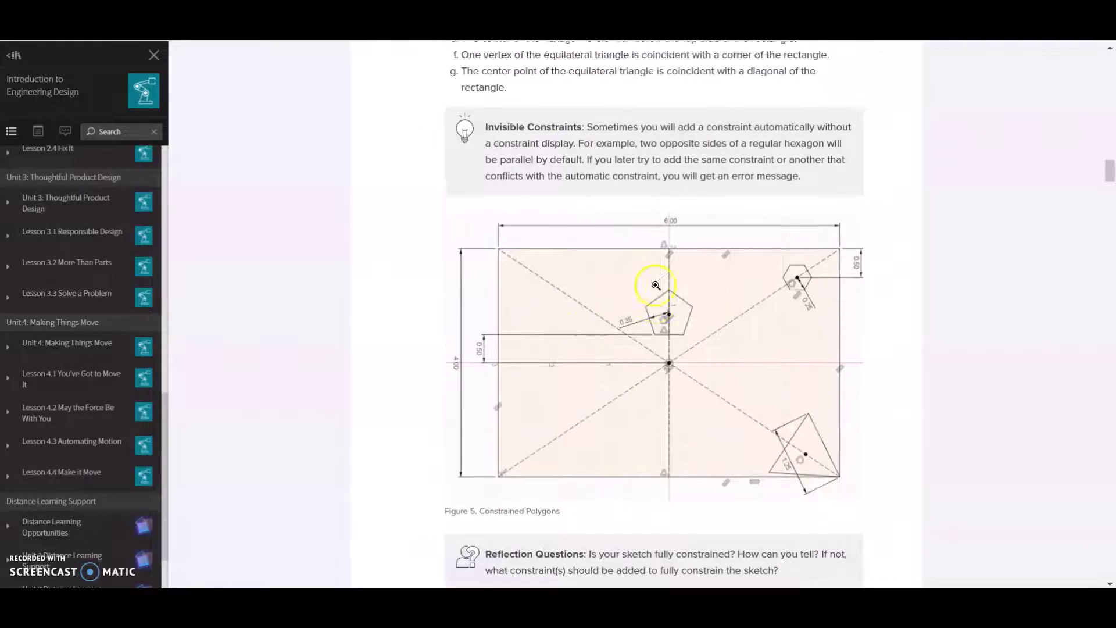
Check the course page's constraint list, and make the pentagon's center coincident with the vertical line through the plate's center
scroll(660, 287, "down", 1)
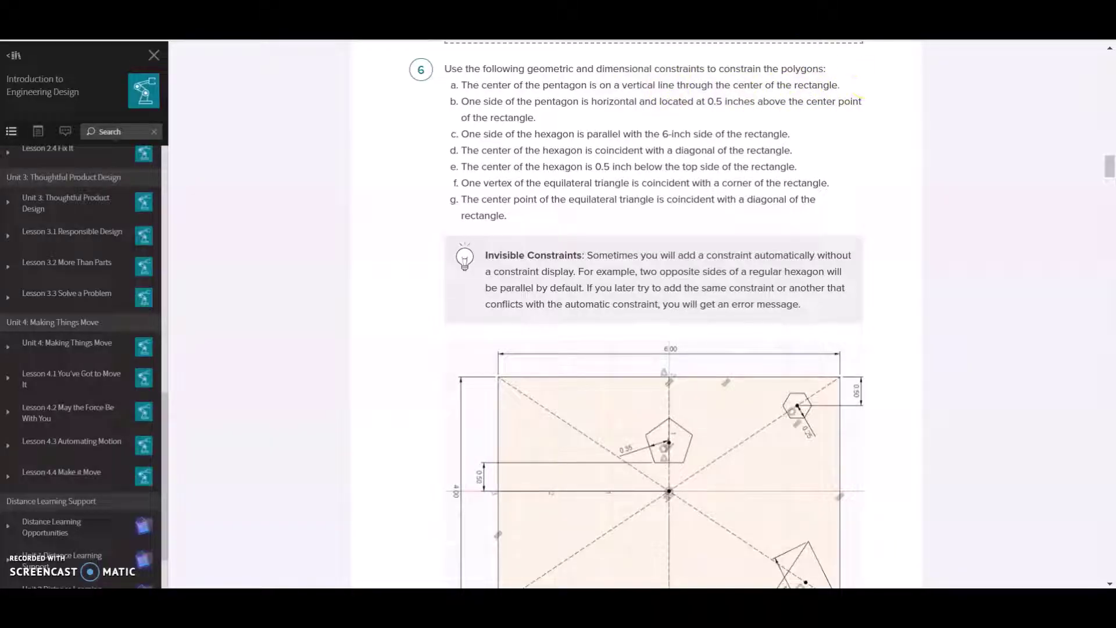
key("alt+Tab")
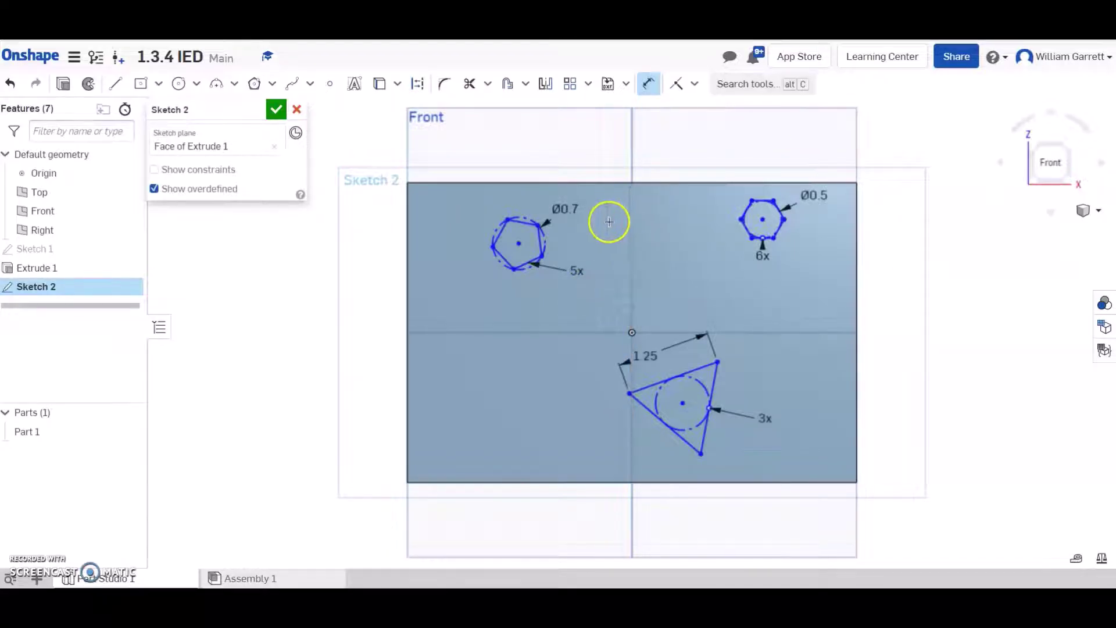
left_click(695, 86)
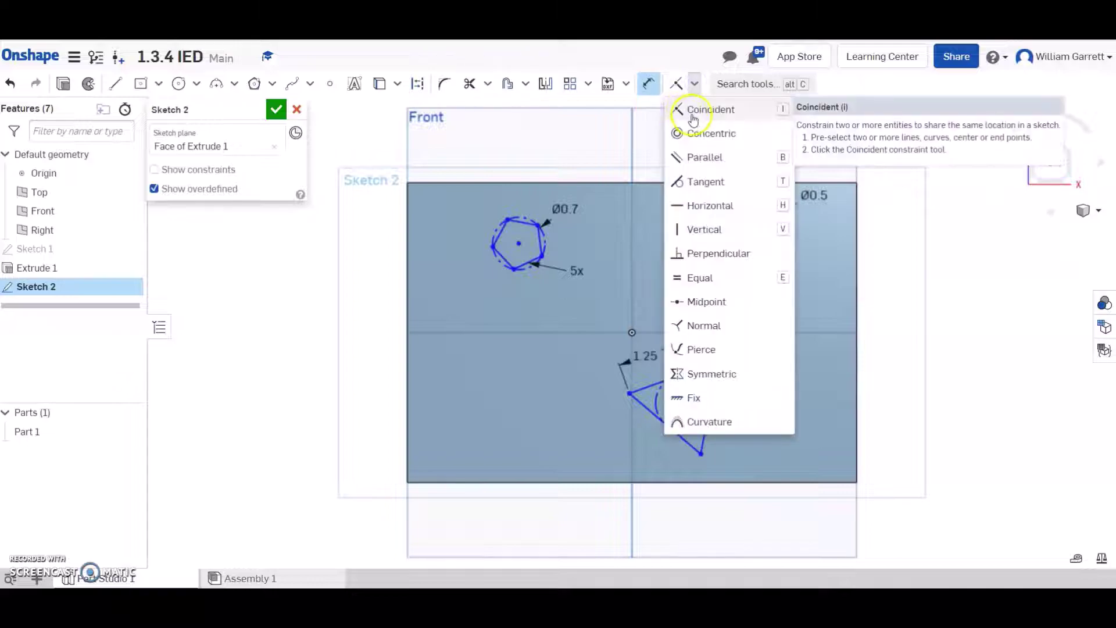
left_click(693, 116)
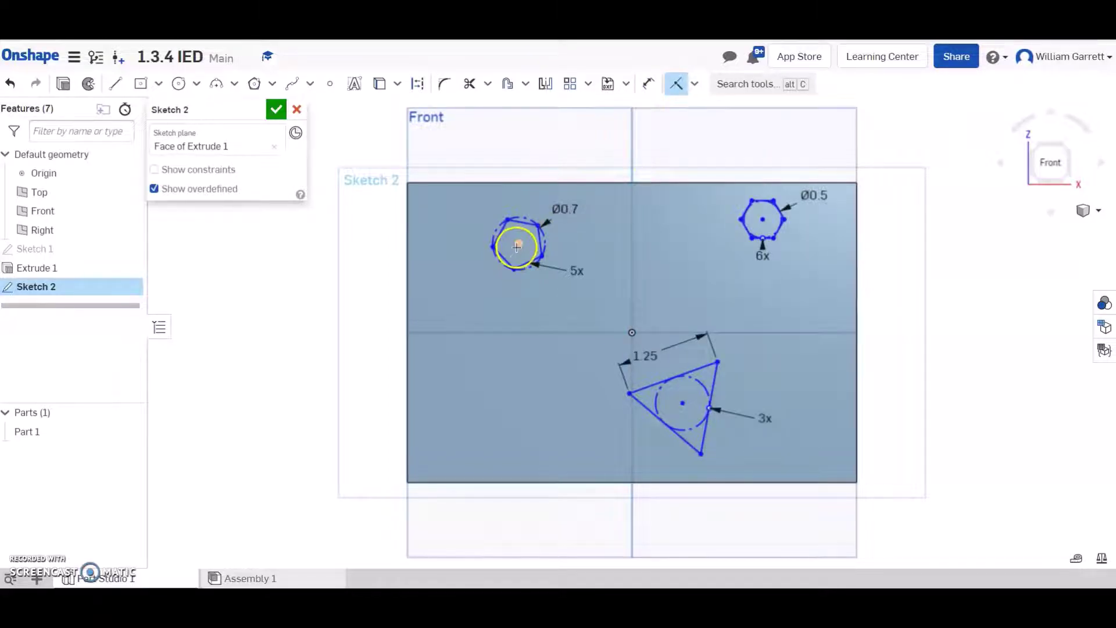
left_click(516, 245)
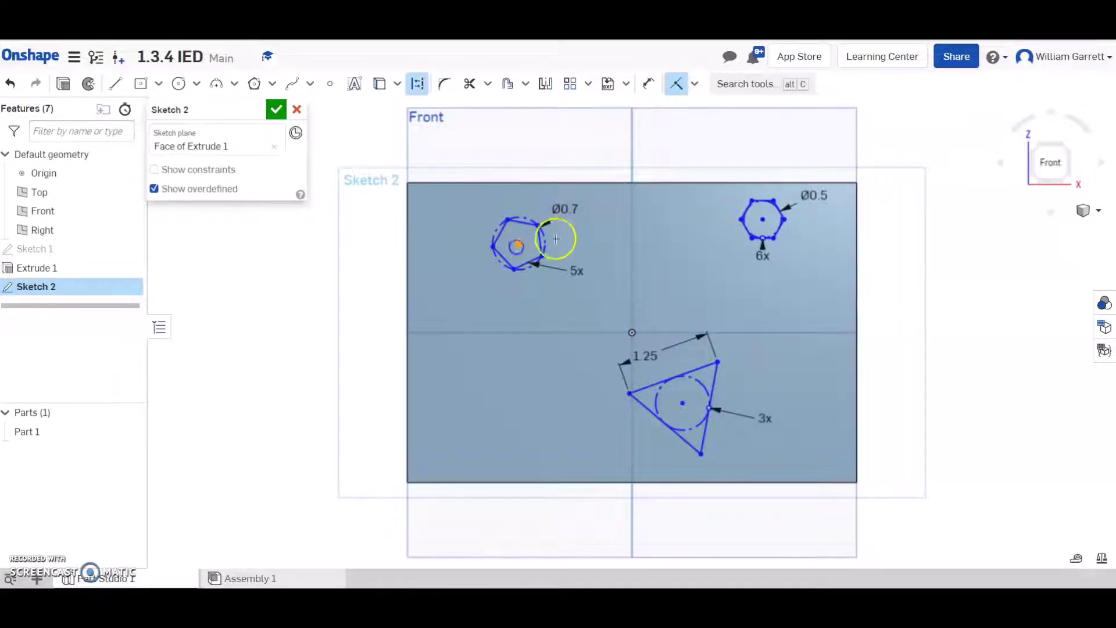
left_click(631, 240)
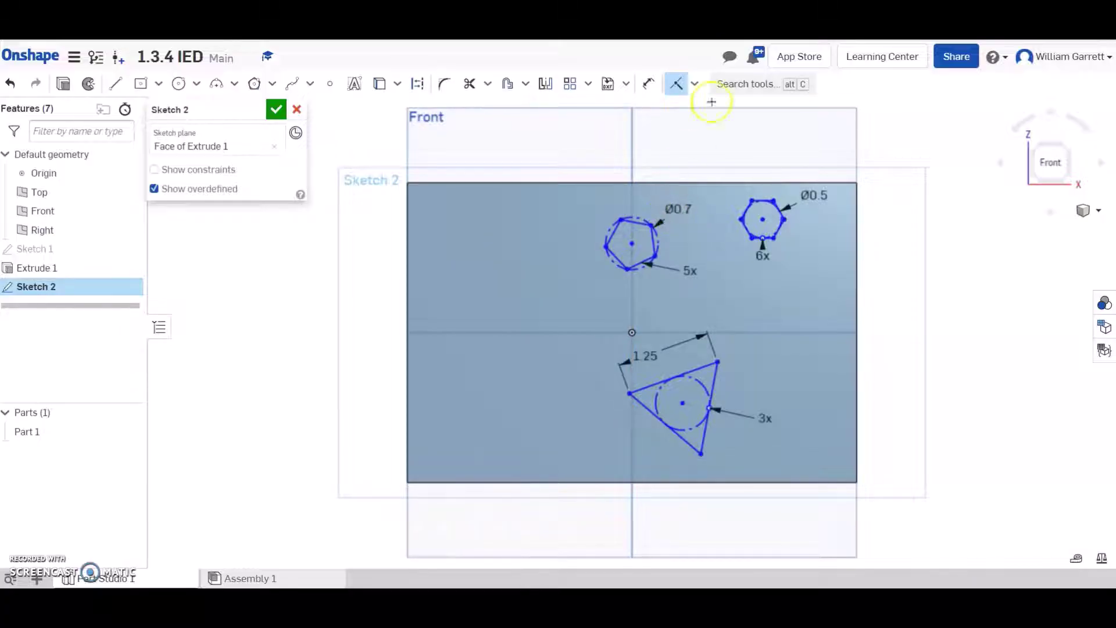
Check the pentagon requirement on the course page, and constrain the pentagon's lower side to be horizontal
key("alt+Tab")
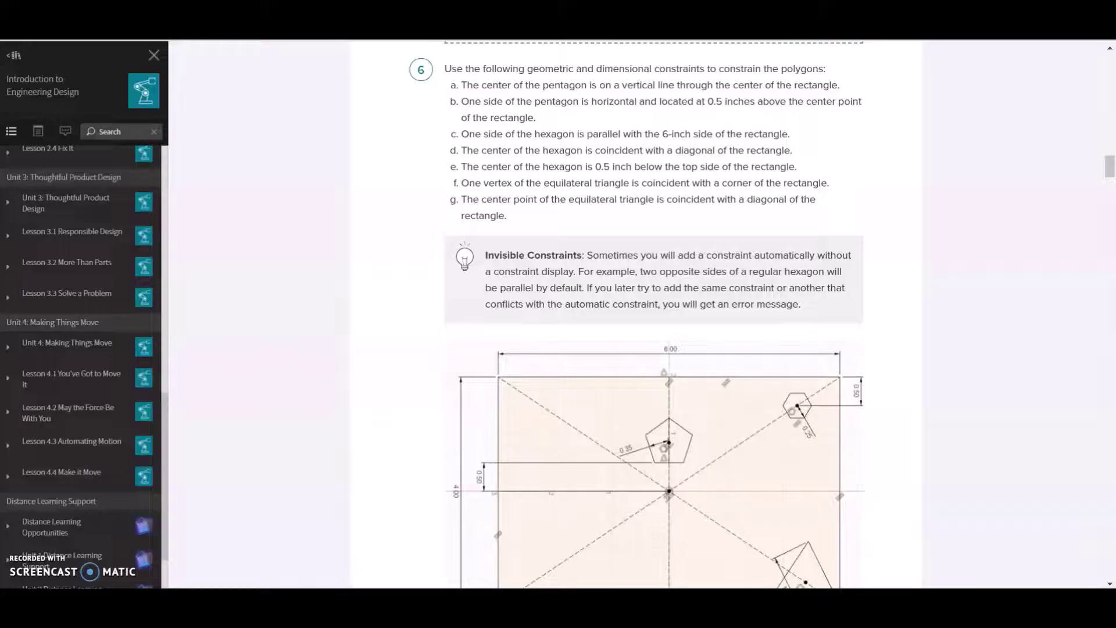
key("alt+Tab")
left_click(695, 87)
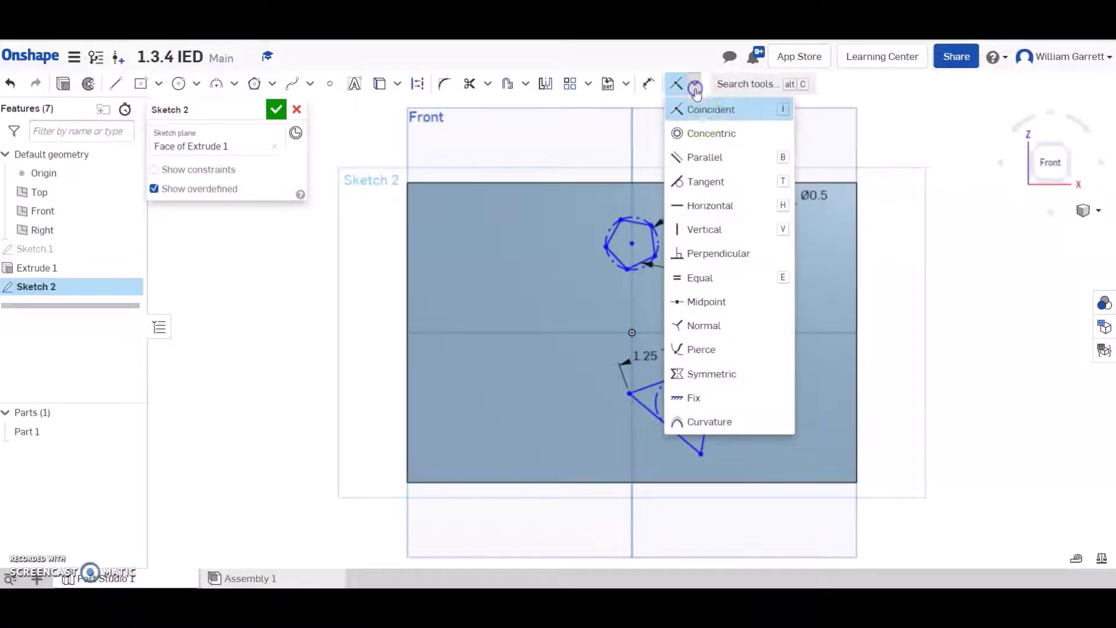
left_click(704, 206)
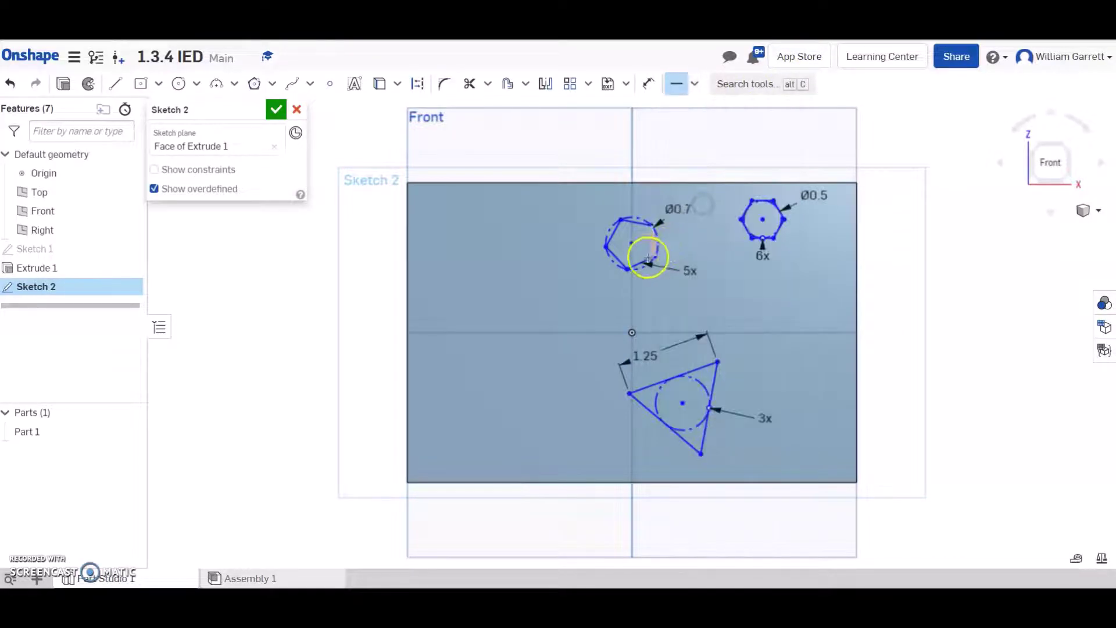
left_click(634, 265)
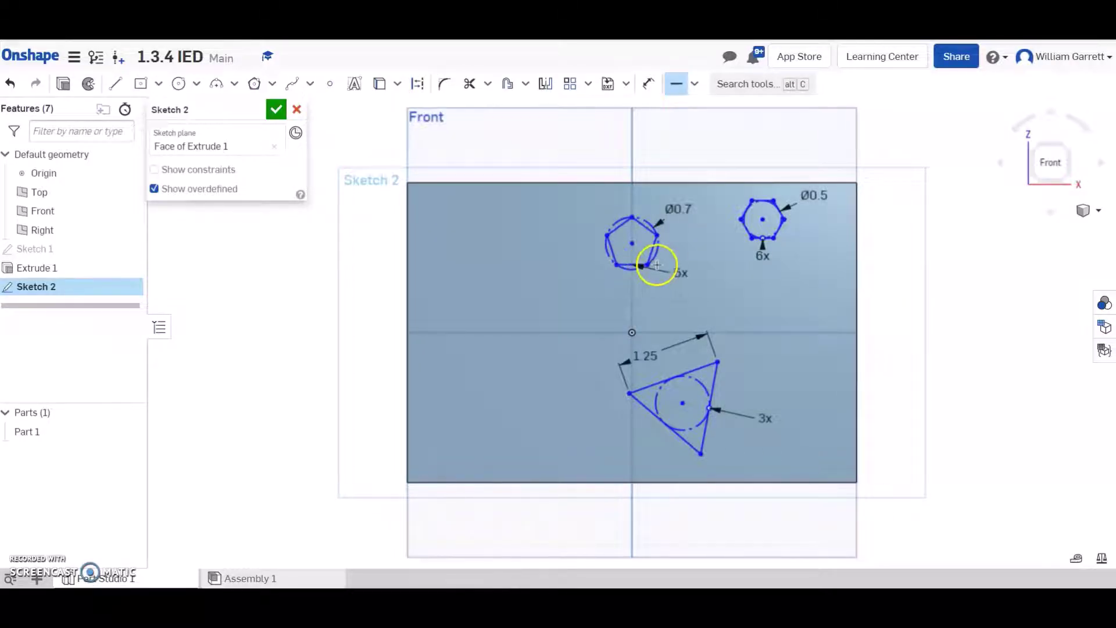
Dimension the distance from the pentagon's horizontal lower side to the plate's center point as 0.5 in
left_click(648, 83)
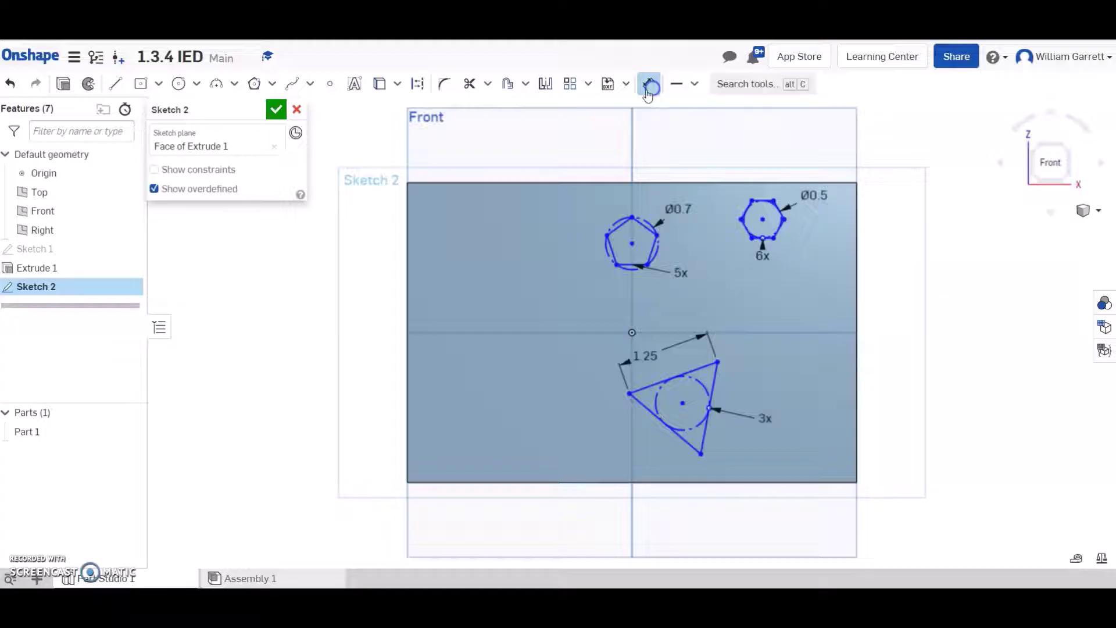
left_click(624, 267)
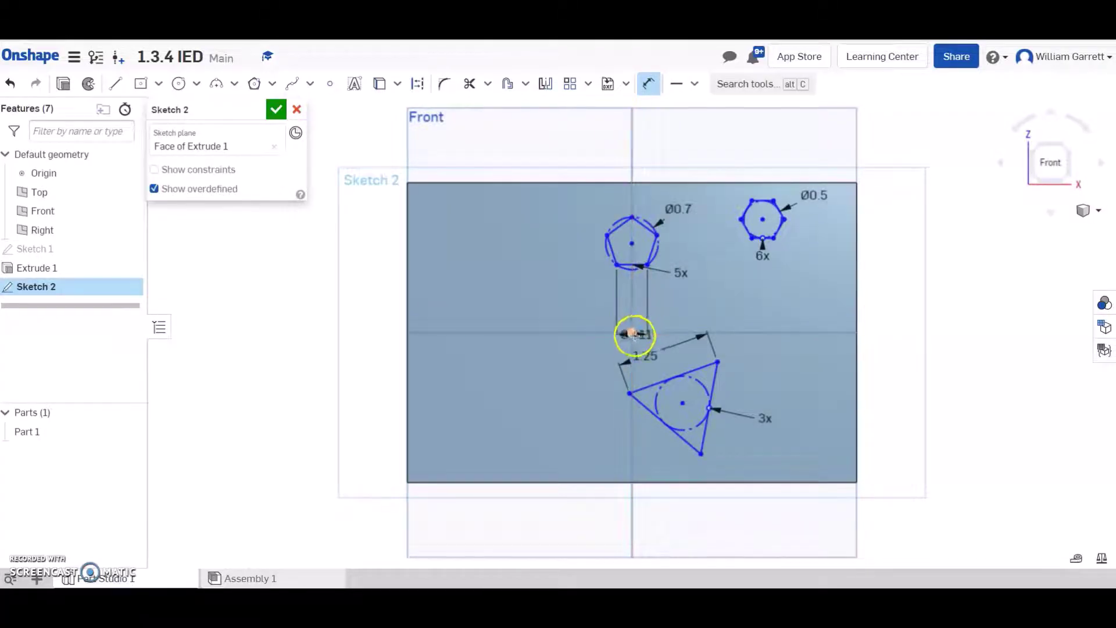
left_click(606, 332)
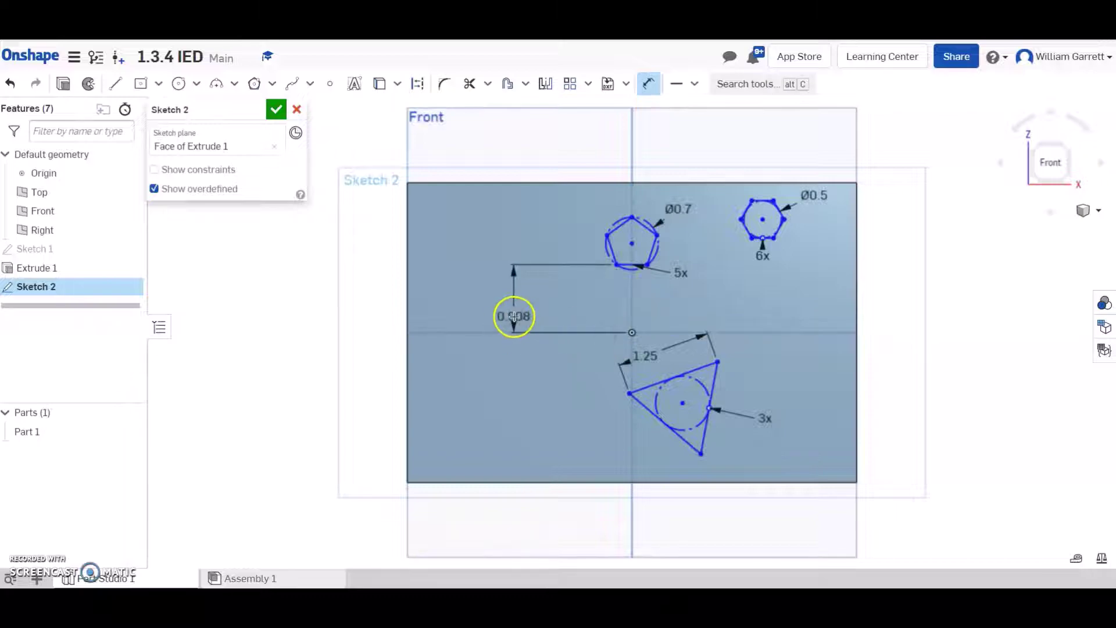
left_click(514, 316)
key("BackSpace")
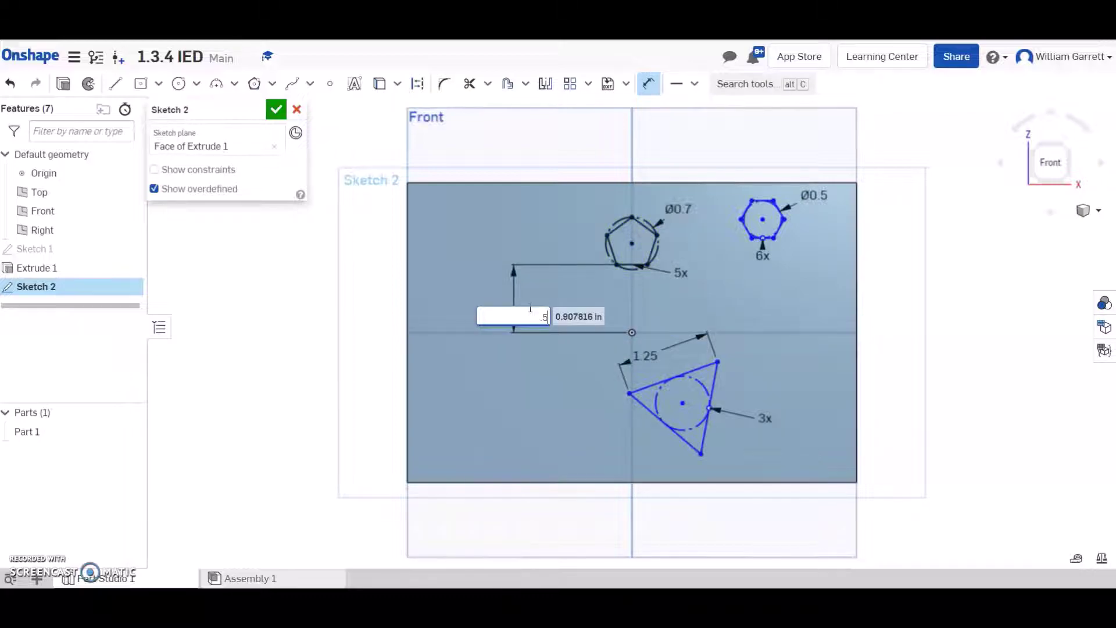
type(".50")
key("Return")
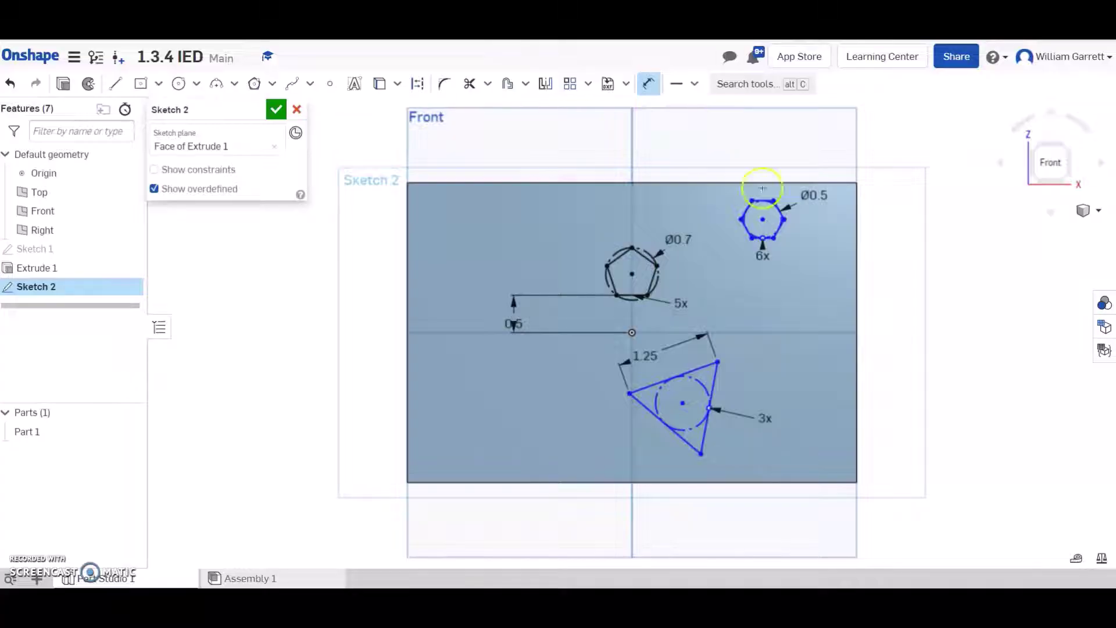
Check the hexagon requirement on the course page, and constrain the hexagon's upper side parallel to the plate's 6-inch top edge
key("alt+Tab")
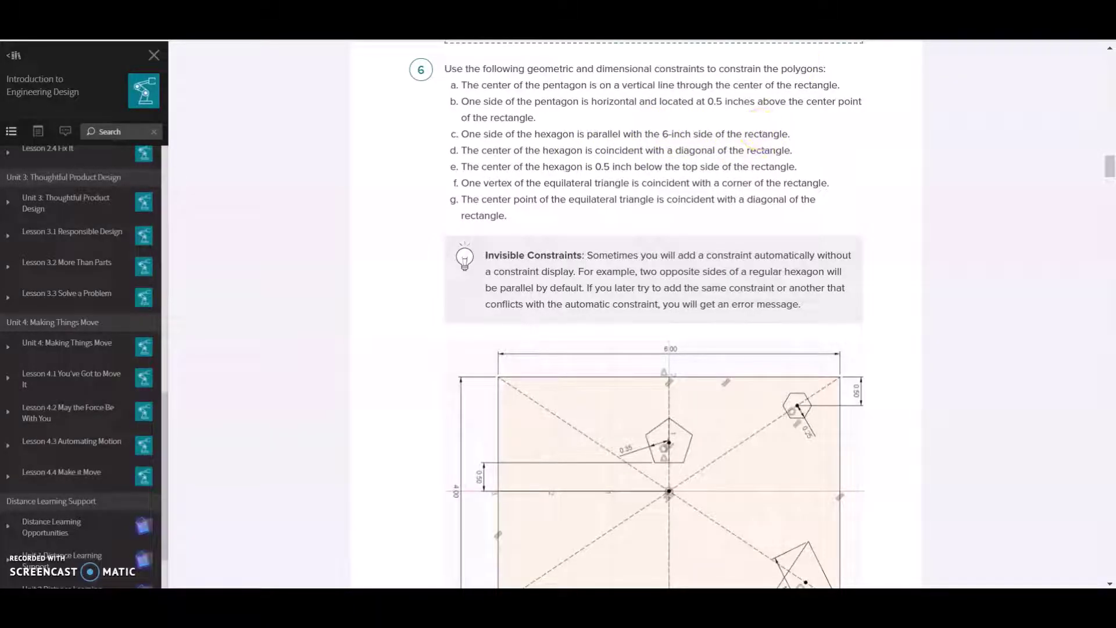
key("alt+Tab")
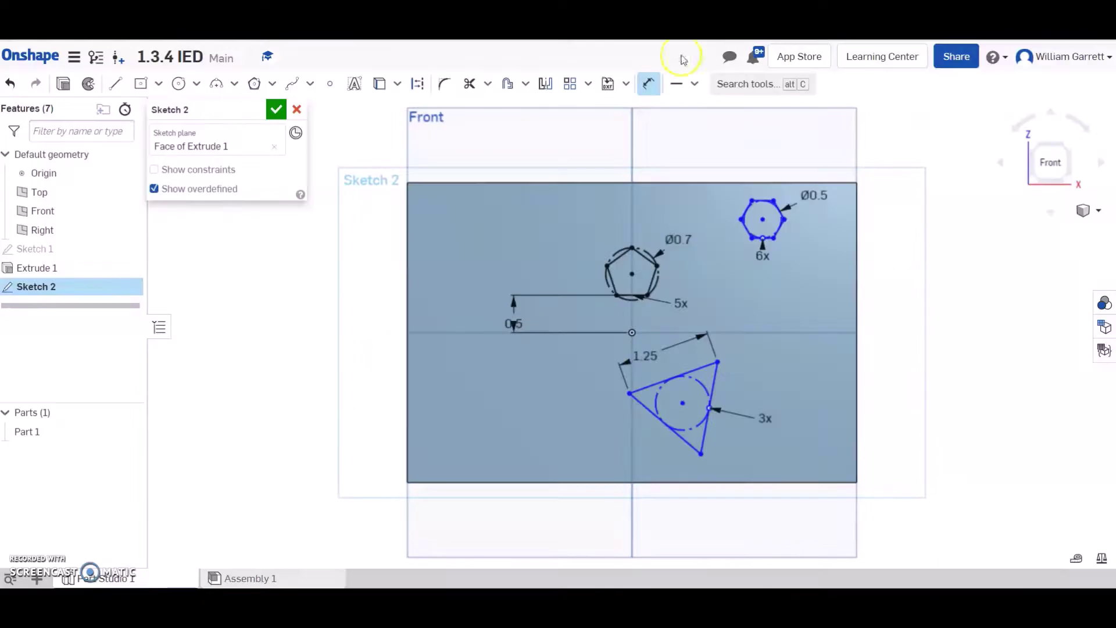
left_click(697, 85)
left_click(708, 154)
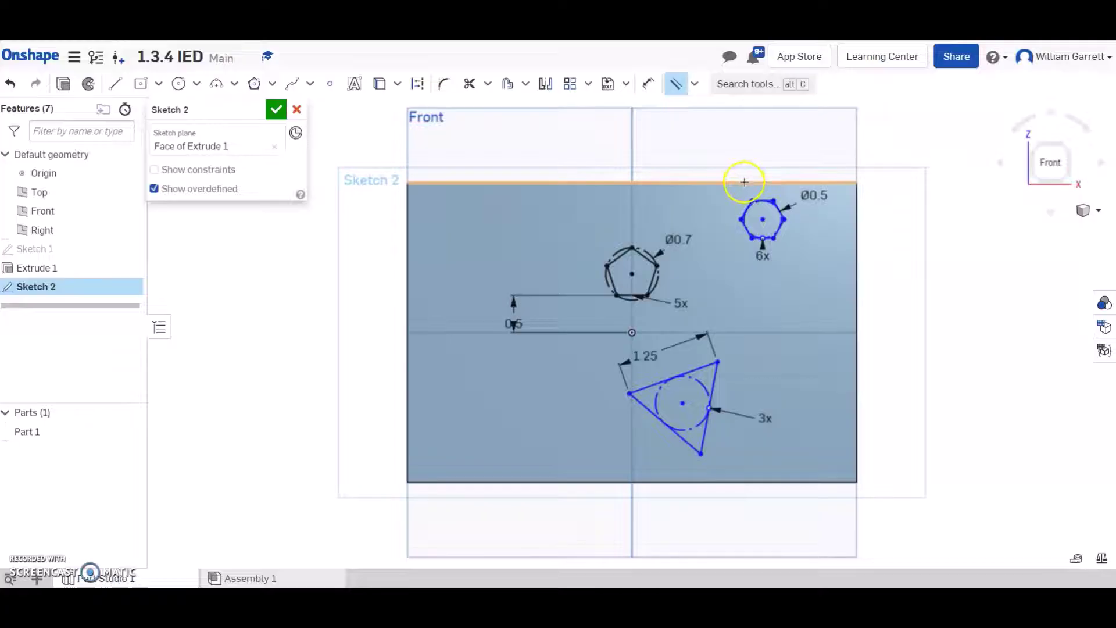
left_click(744, 181)
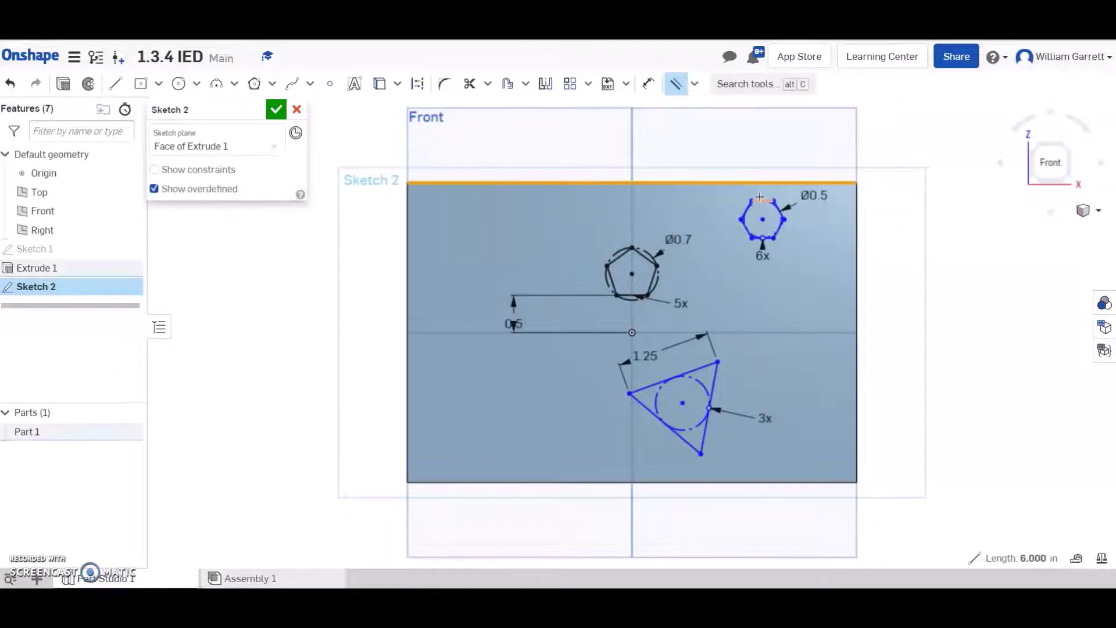
left_click(762, 199)
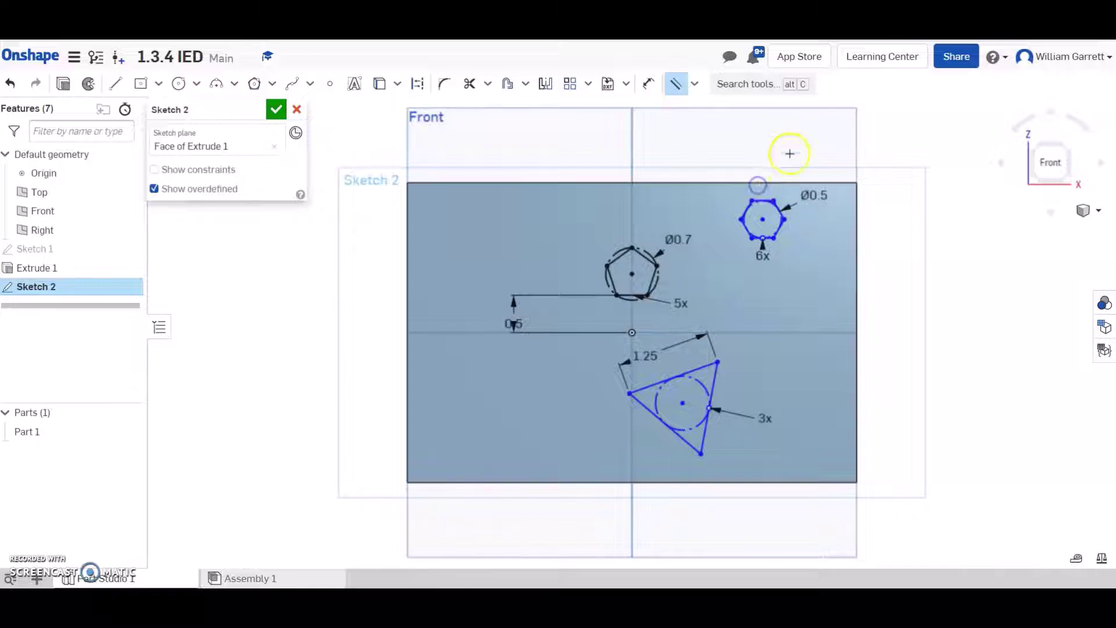
Check the diagonal requirement on the course page, and draw a construction line from the plate's center to its upper-right corner
key("ctrl+Tab")
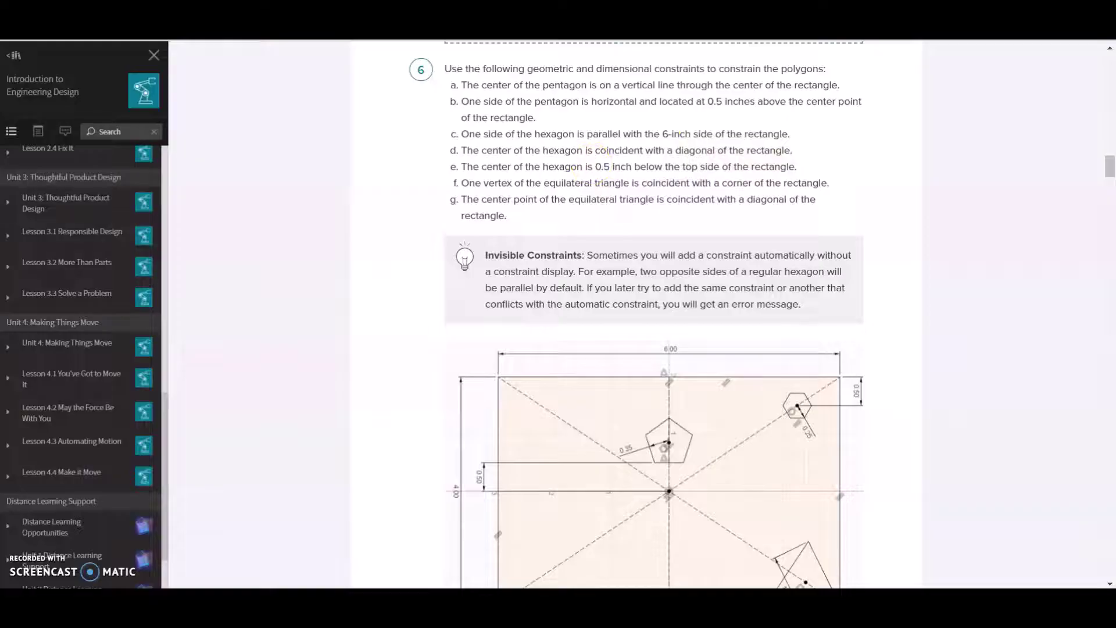
key("alt+Tab")
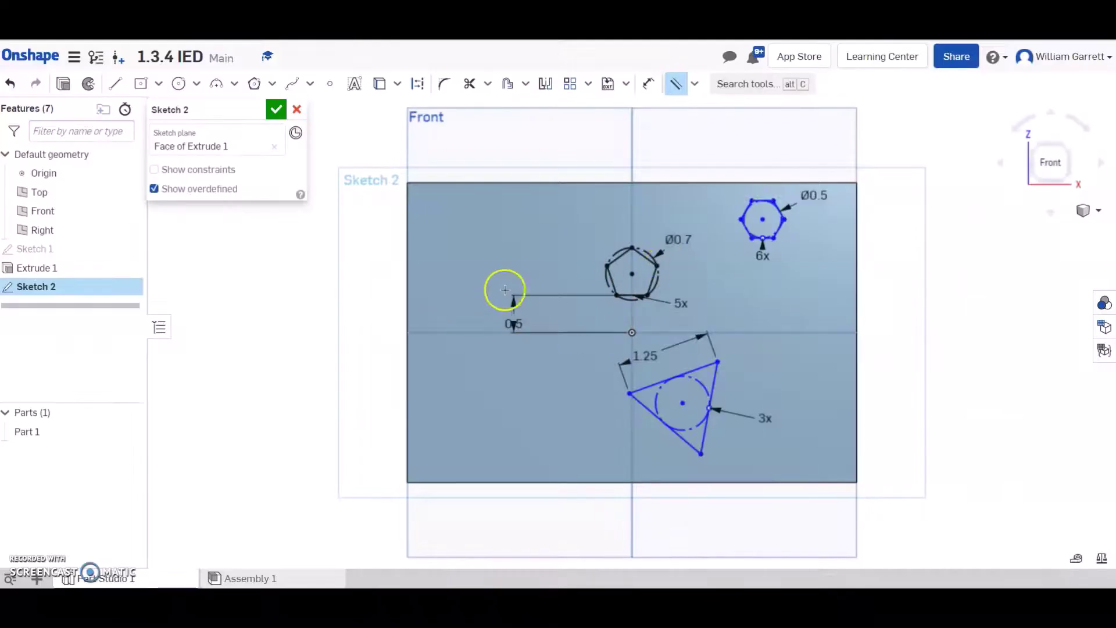
left_click(115, 84)
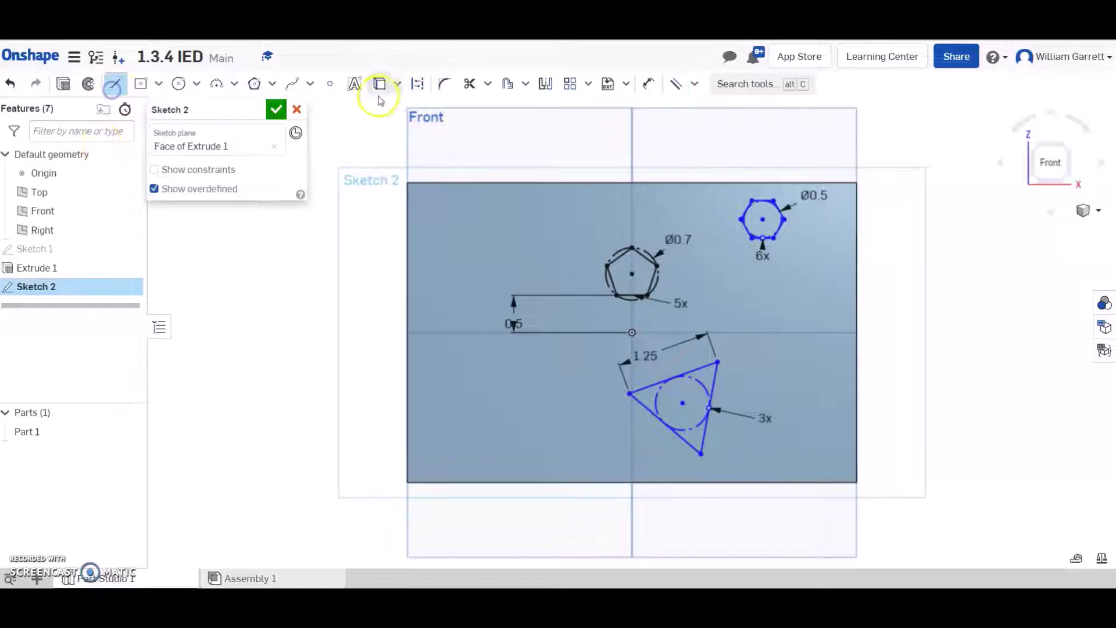
left_click(418, 86)
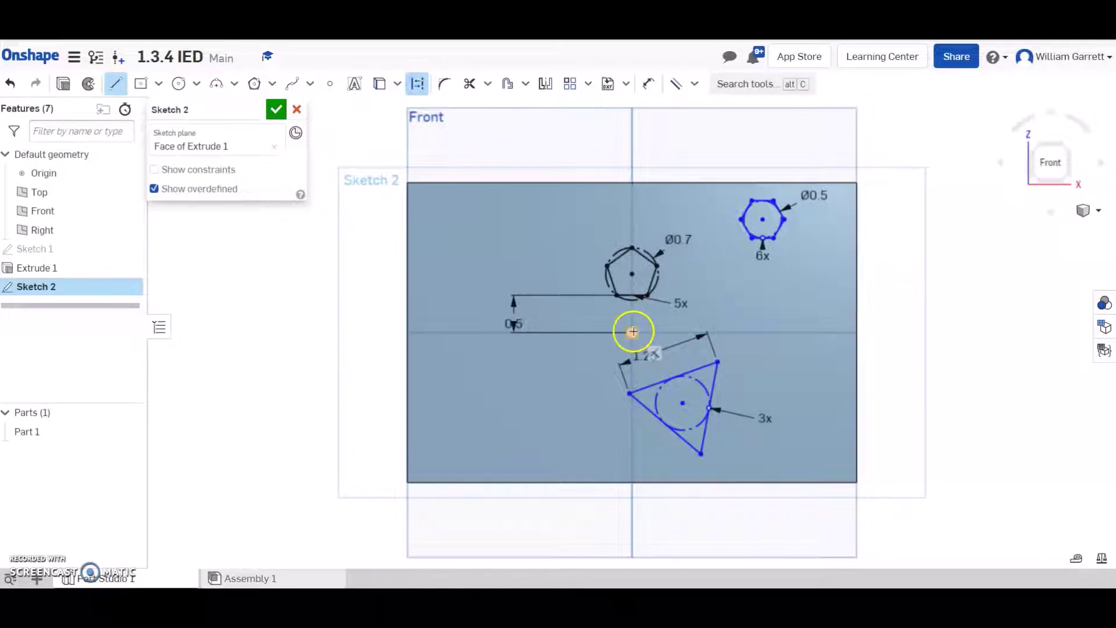
left_click(855, 182)
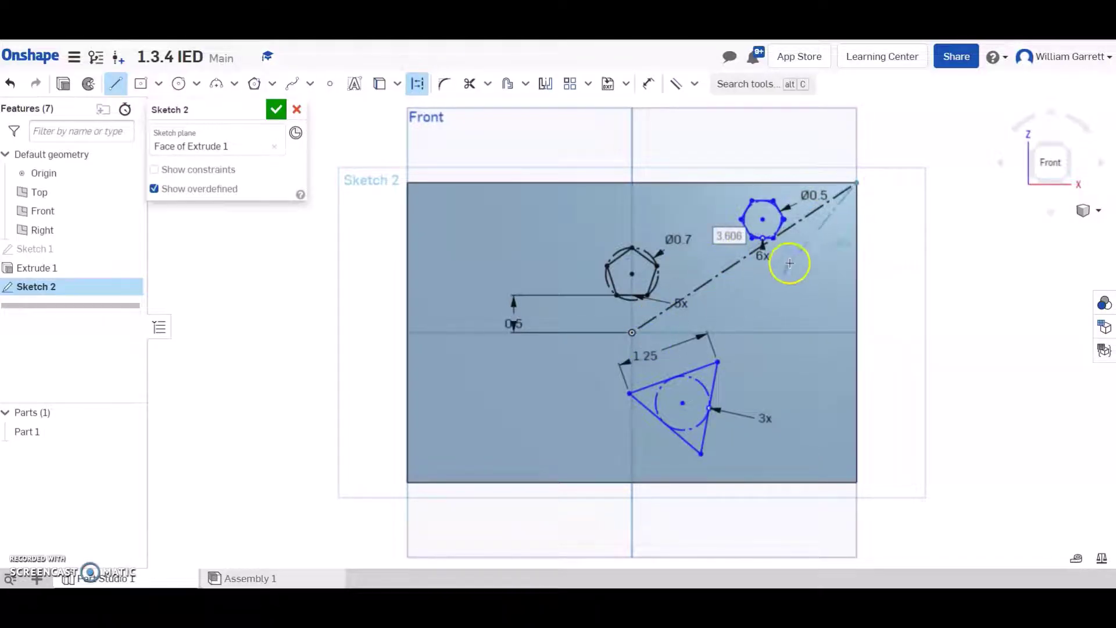
key("Escape")
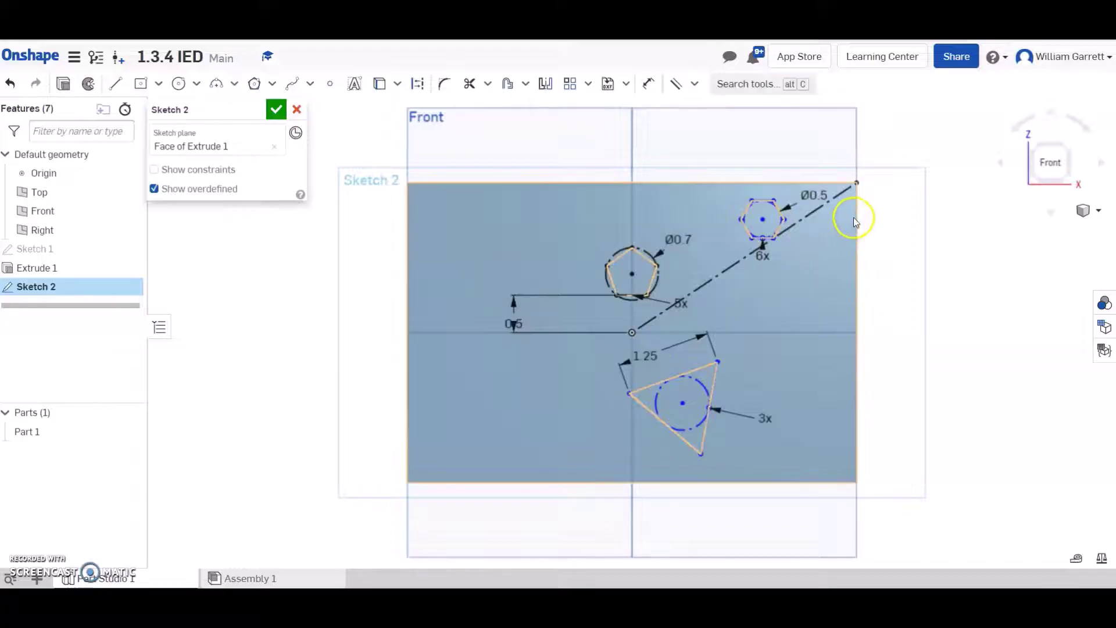
left_click(736, 271)
key("Escape")
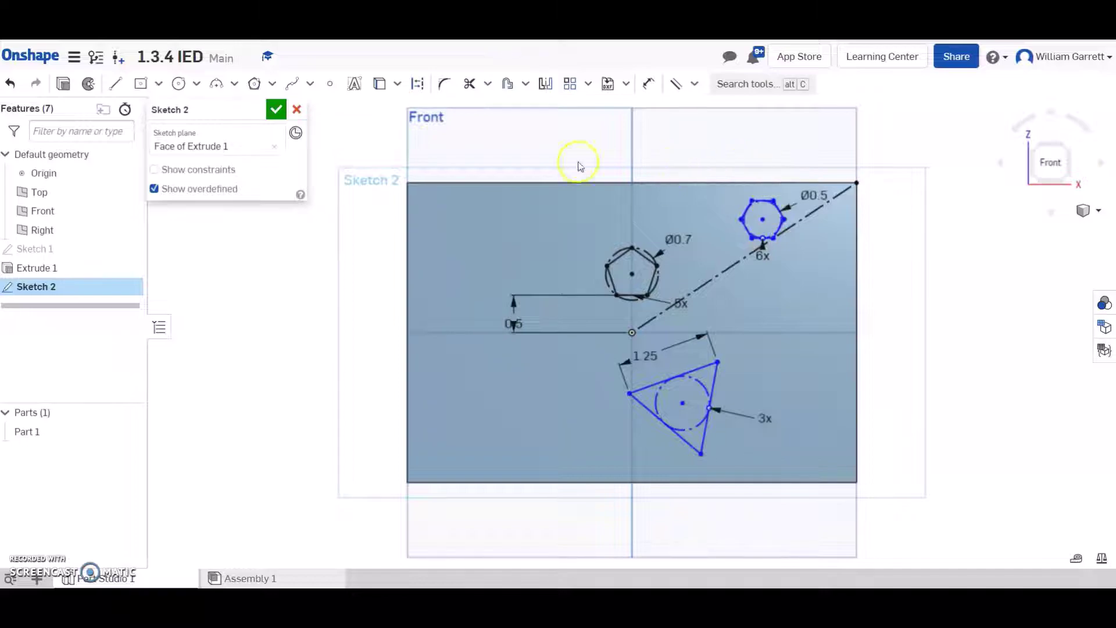
Make the hexagon's center coincident with the diagonal construction line
left_click(694, 84)
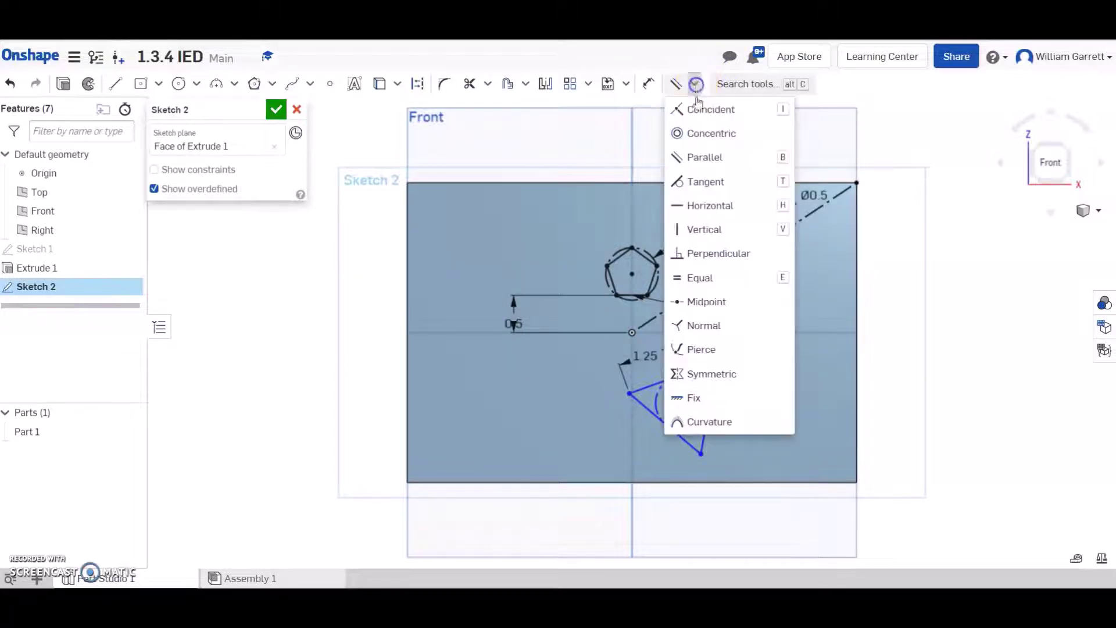
left_click(705, 113)
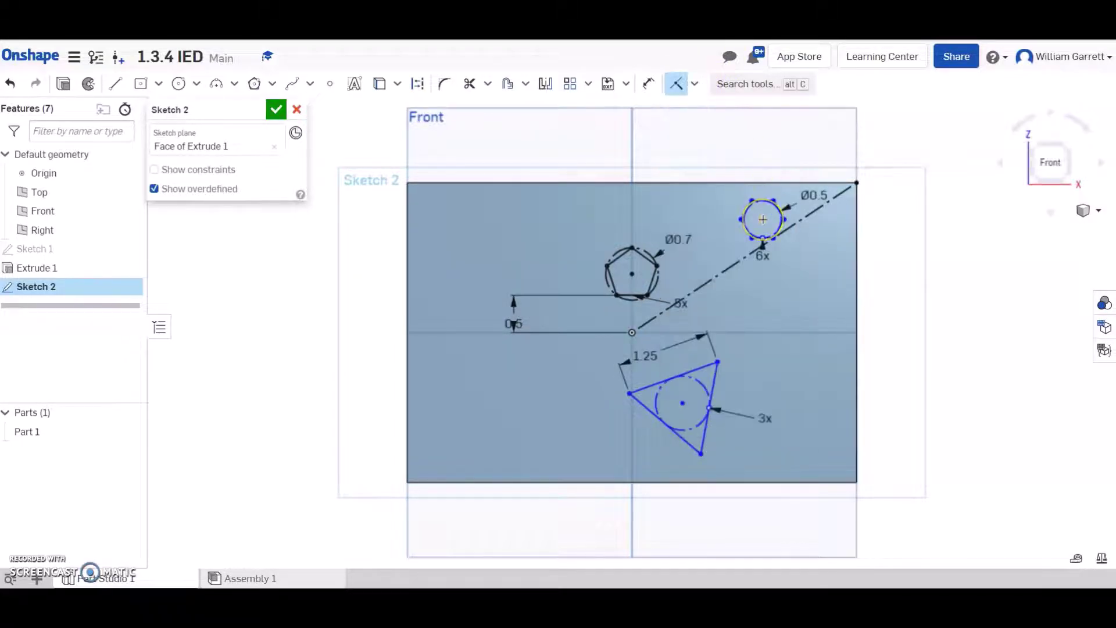
left_click(762, 219)
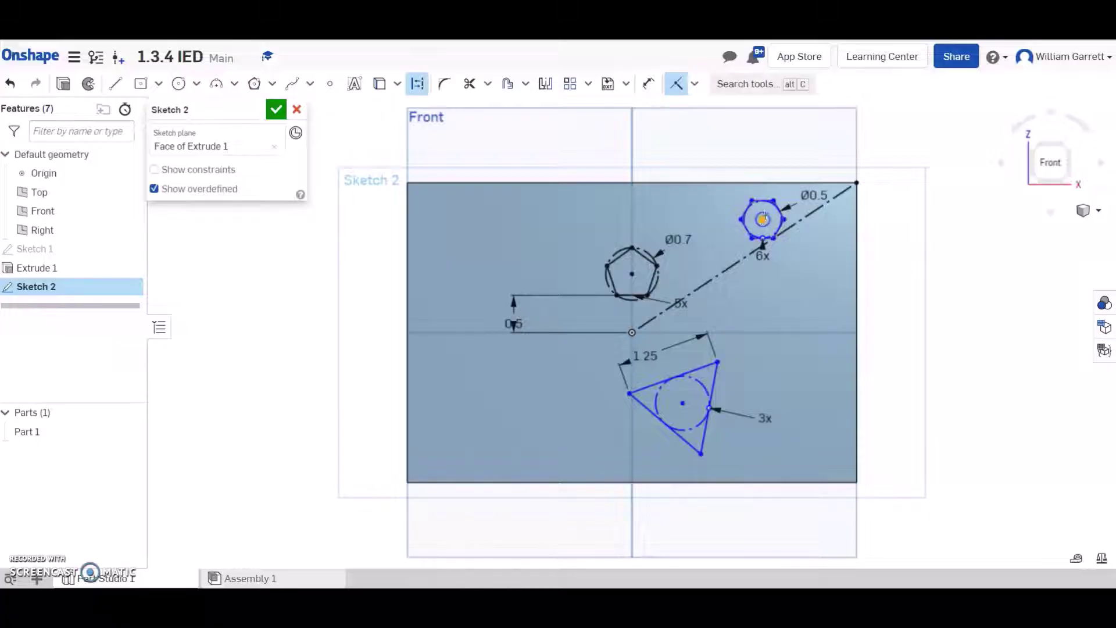
left_click(799, 219)
Check the hexagon offset requirement on the course page, and dimension the hexagon's center 0.5 in below the plate's top edge
key("alt+Tab")
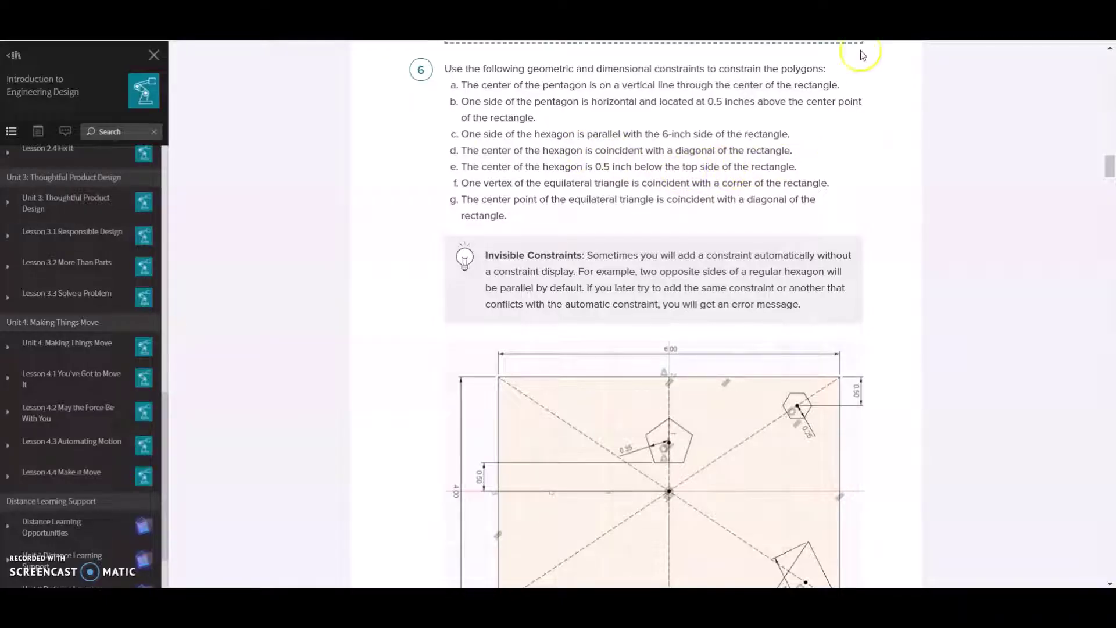
key("alt+Tab")
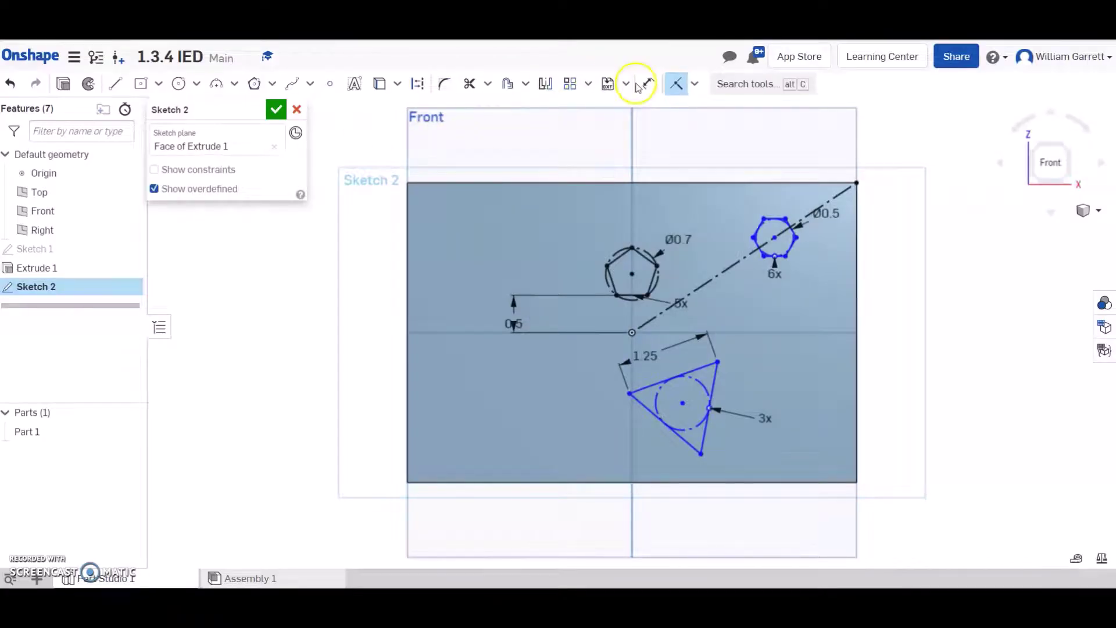
left_click(647, 85)
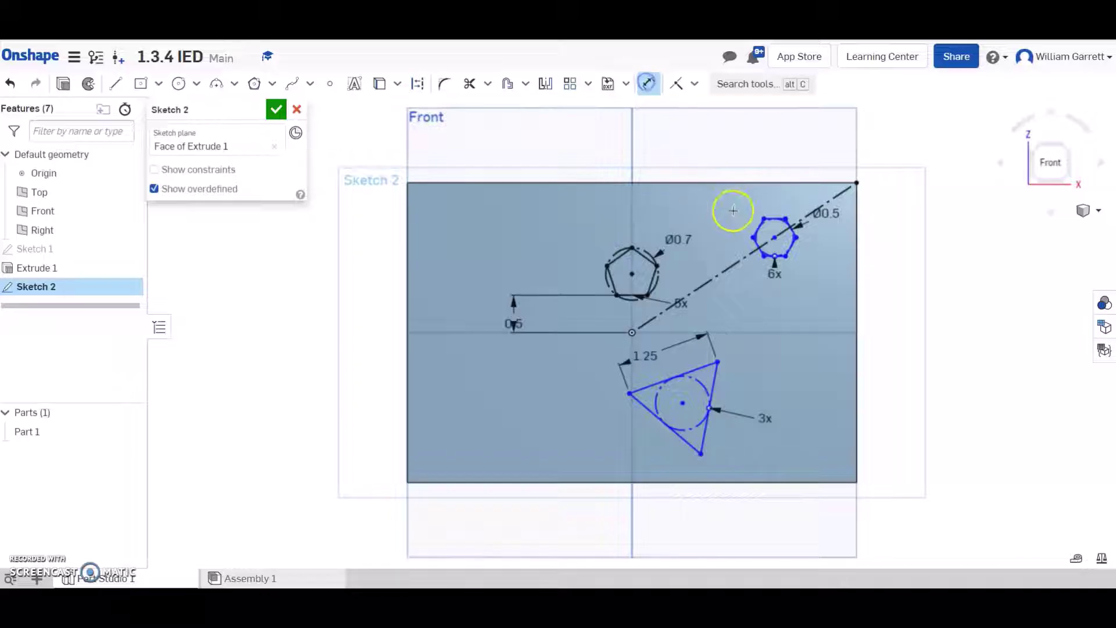
left_click(774, 237)
left_click(772, 180)
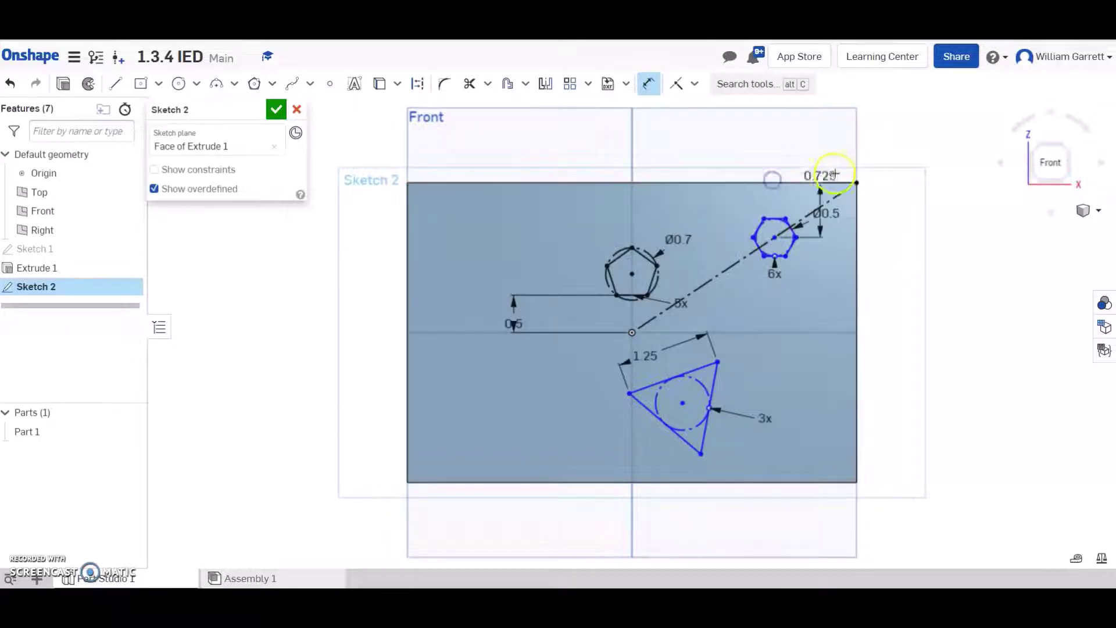
left_click(901, 199)
key("BackSpace")
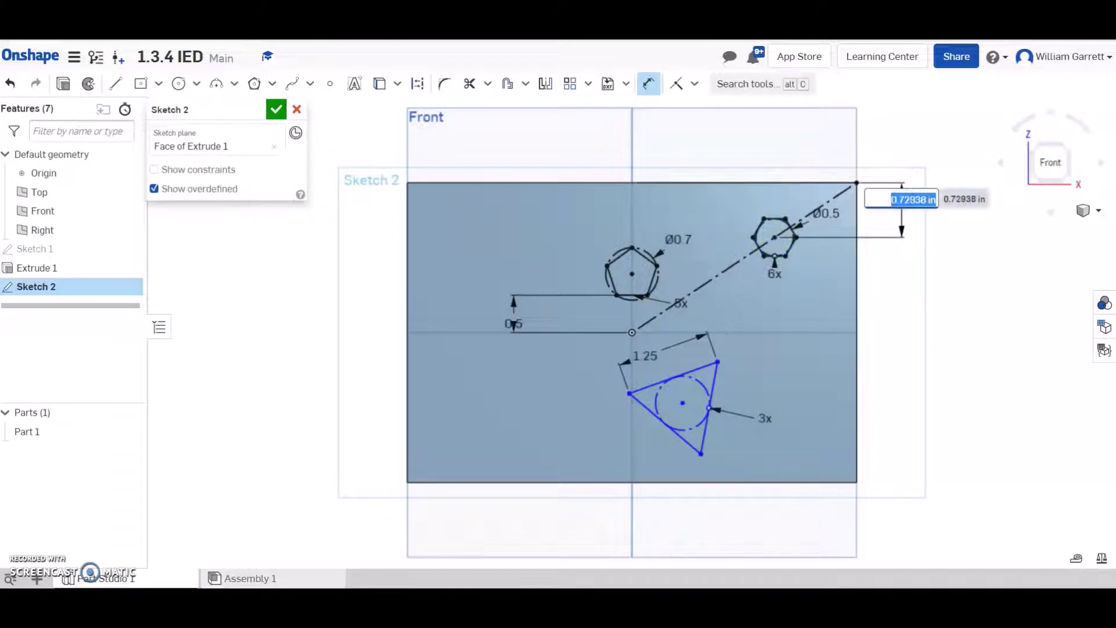
type(".5")
key("Return")
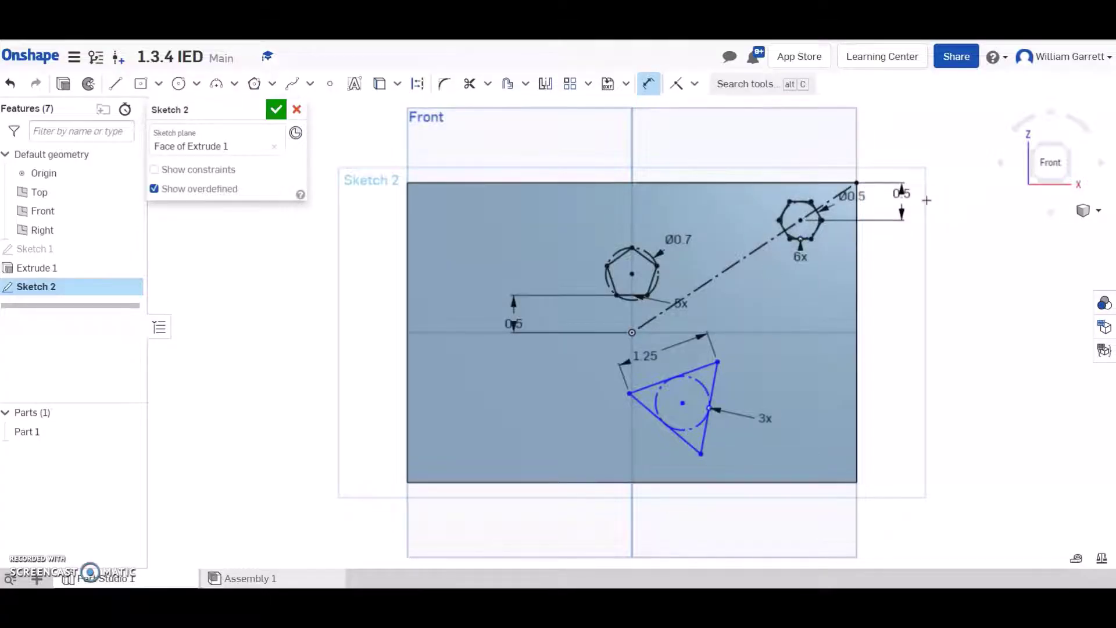
left_click(794, 200)
left_click(714, 183)
Check the triangle vertex requirement on the course page, and make the triangle's lowest vertex coincident with the plate's lower-right corner
key("alt+Tab")
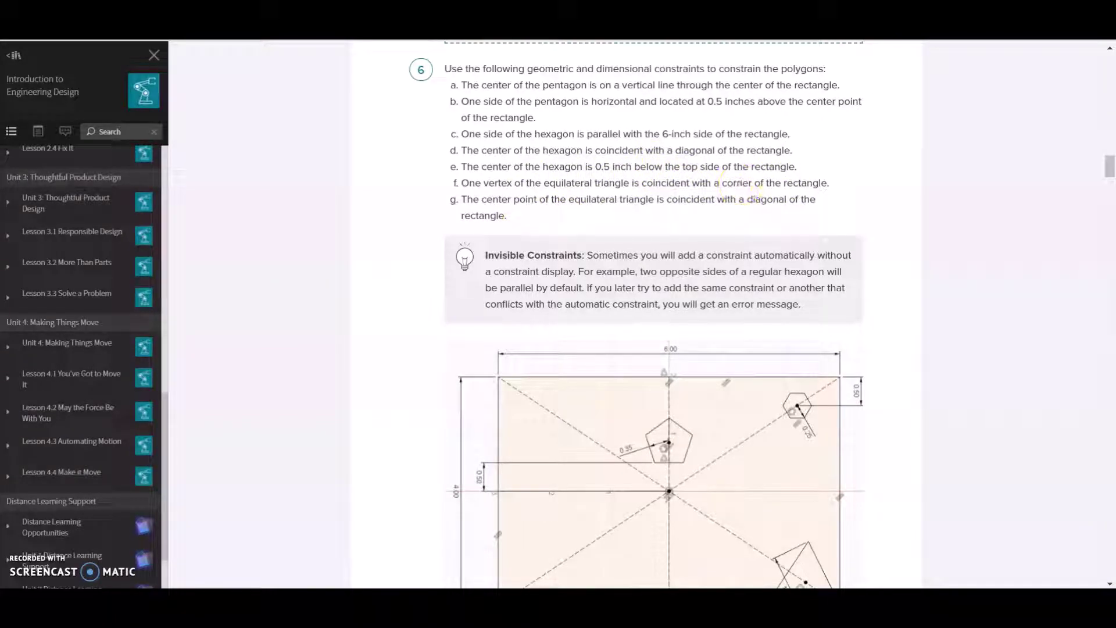
key("alt+Tab")
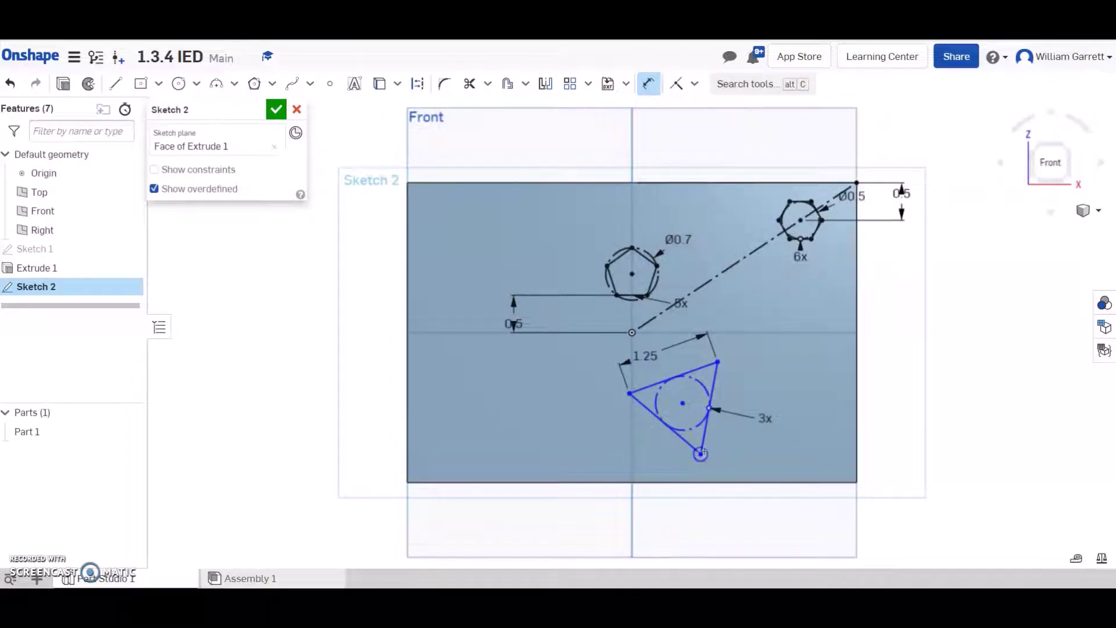
left_click(856, 482)
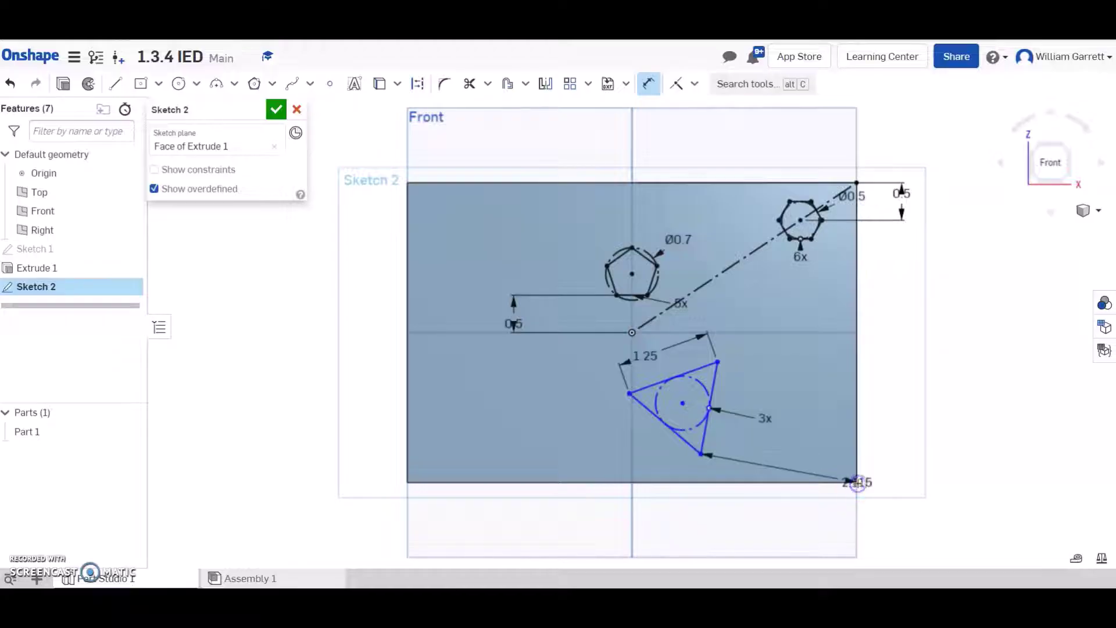
key("Escape")
left_click(733, 467)
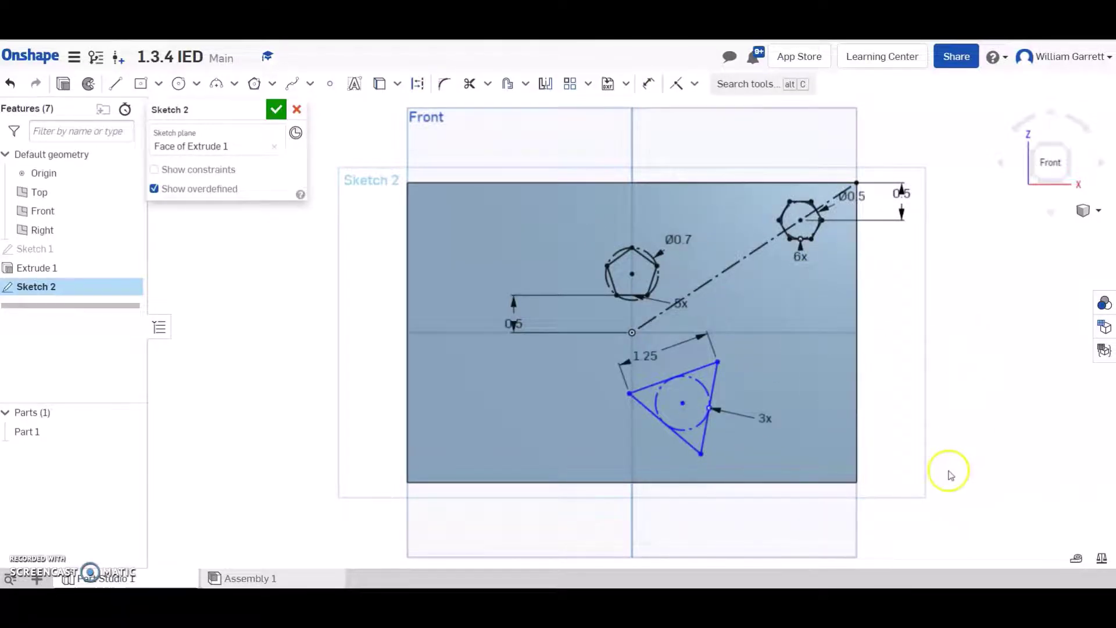
left_click(683, 96)
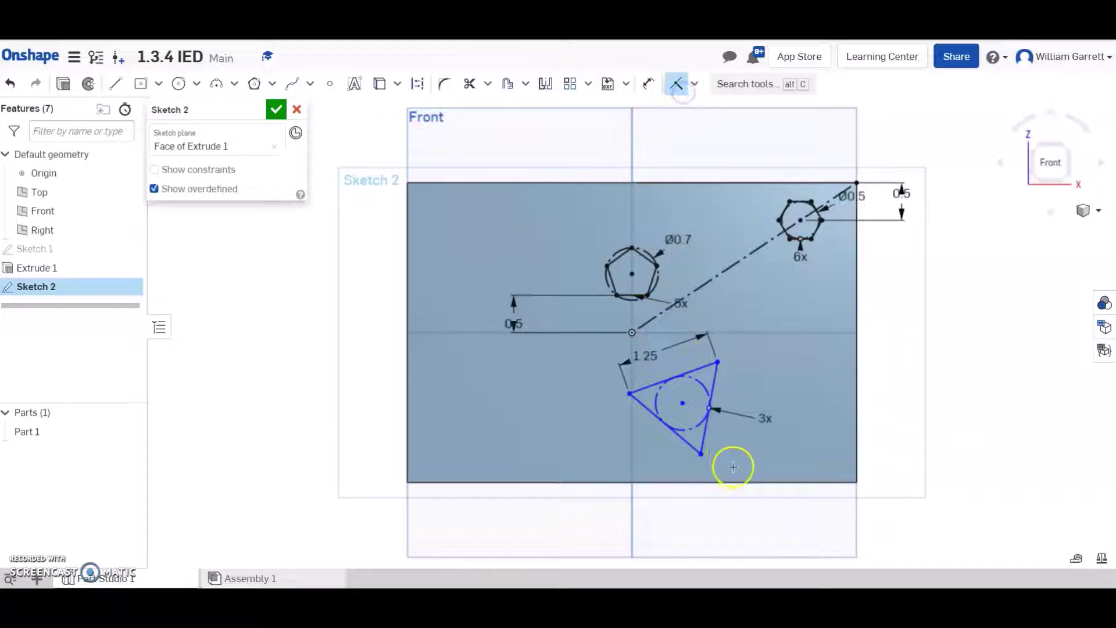
left_click(701, 453)
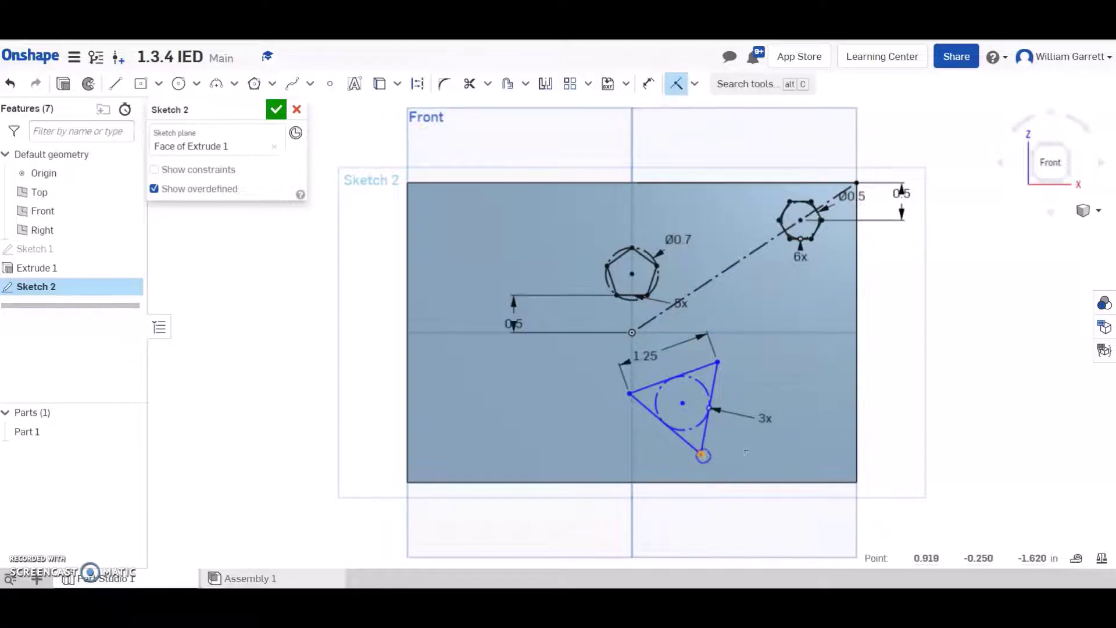
left_click(859, 478)
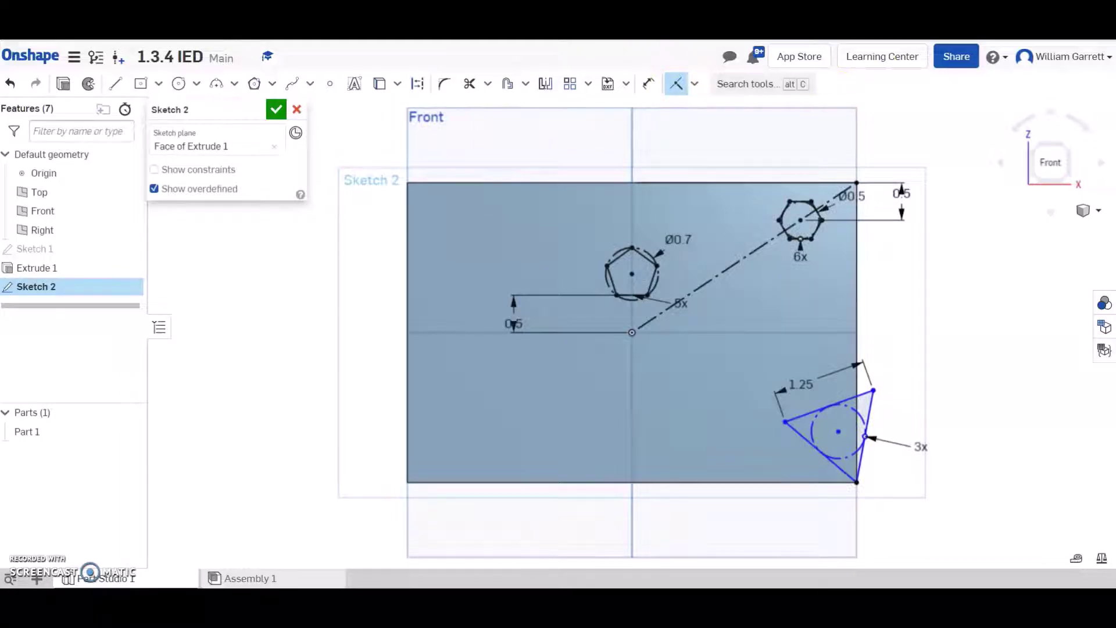
Draw a construction line from the plate's center to its lower-right corner
left_click(113, 83)
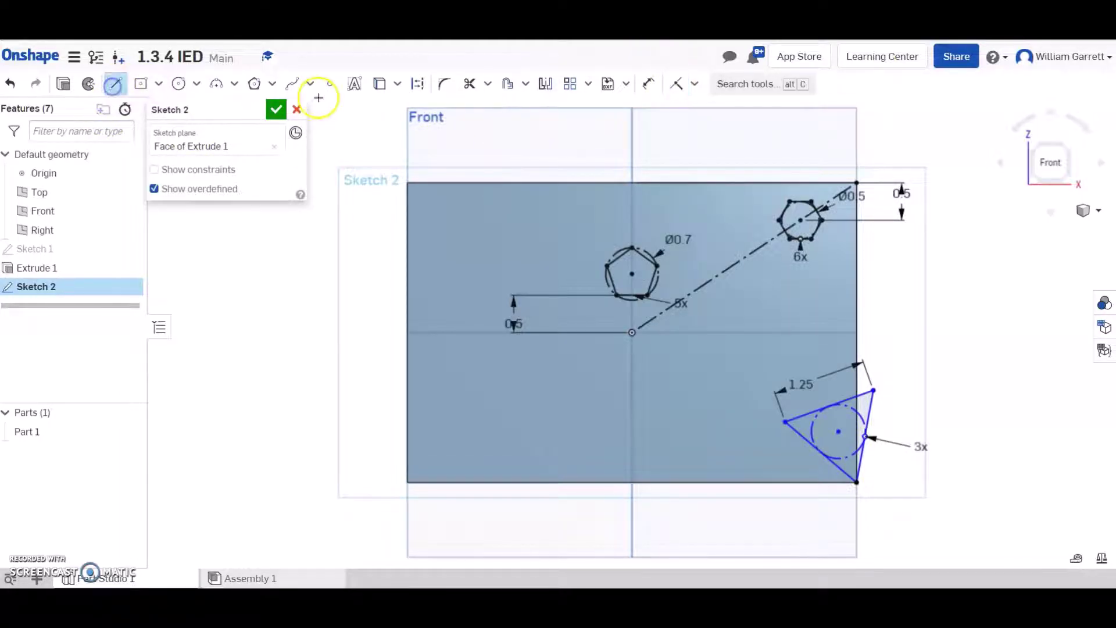
left_click(417, 83)
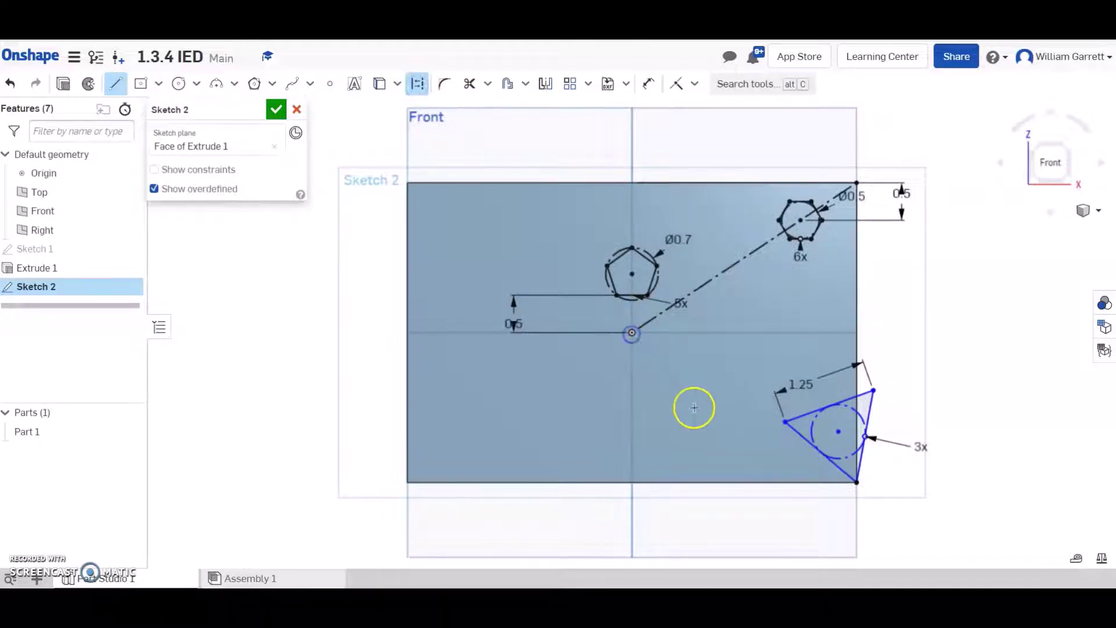
left_click(857, 482)
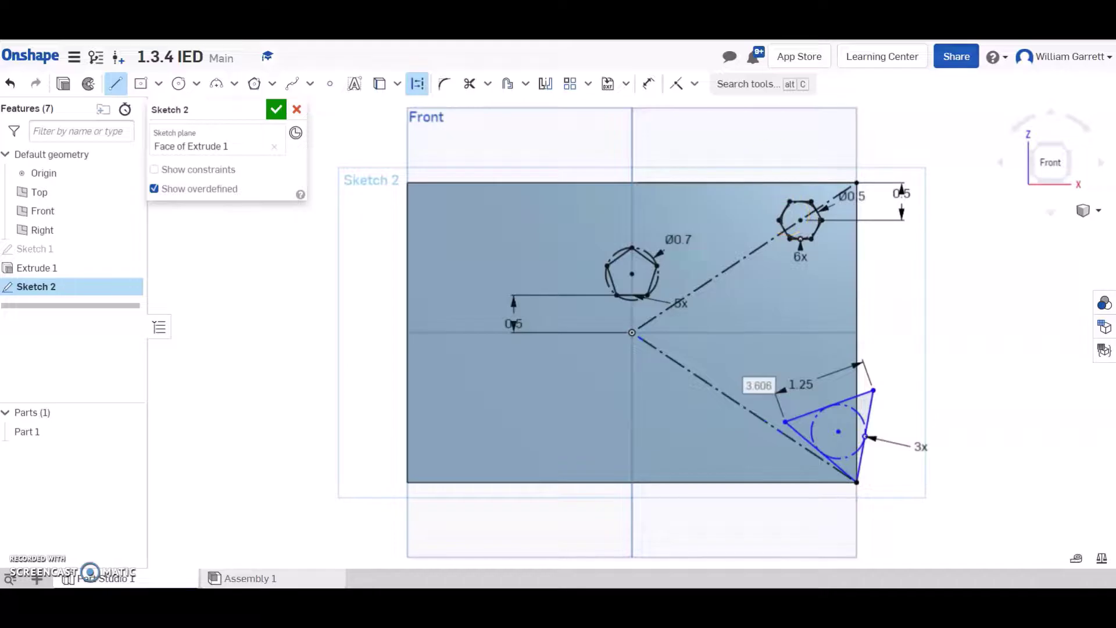
Check the last triangle requirement on the course page, and make the triangle's center coincident with the lower diagonal construction line
key("alt+Tab")
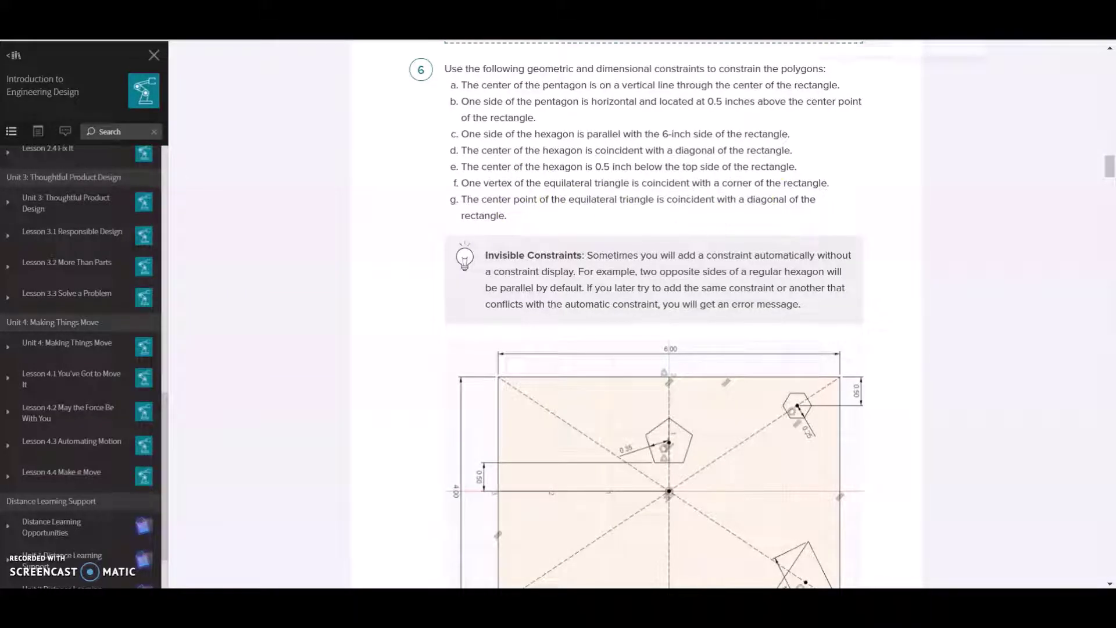
left_click(849, 32)
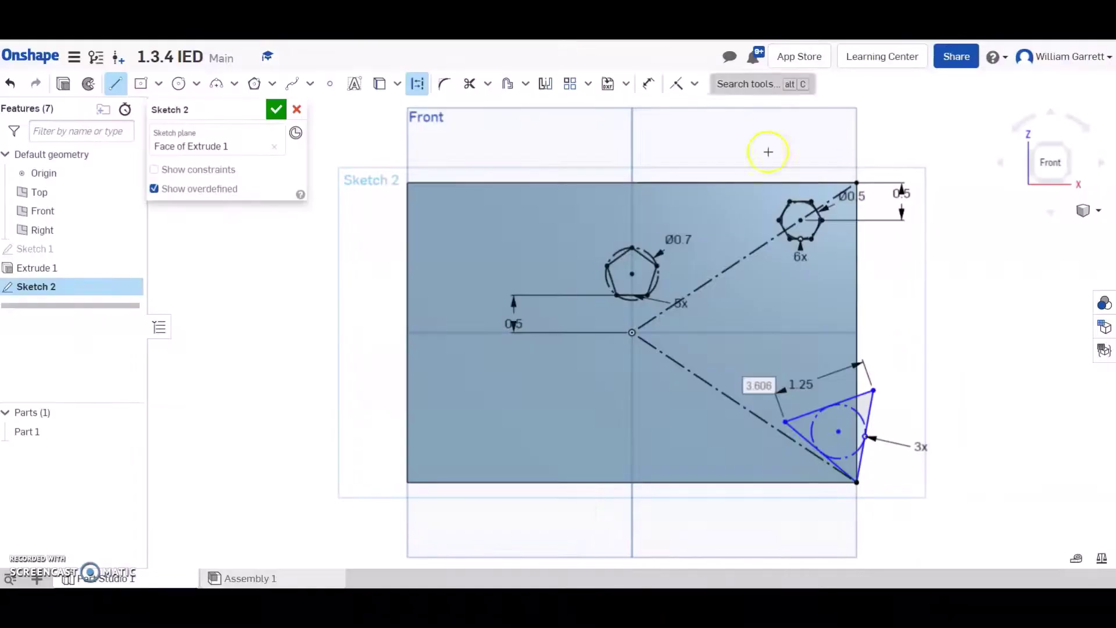
left_click(675, 83)
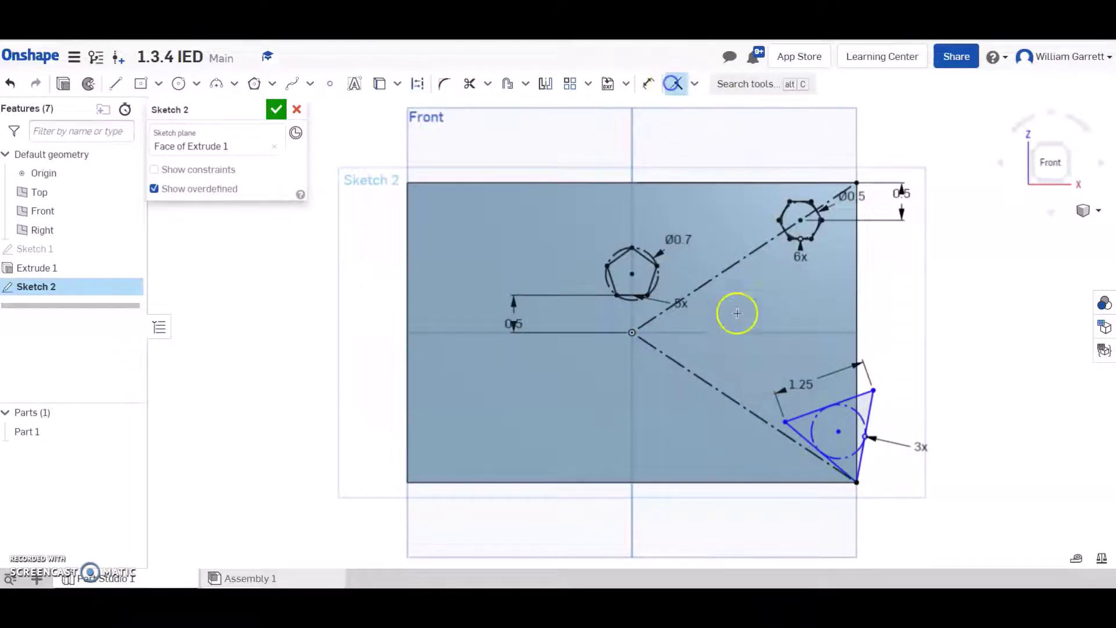
left_click(742, 407)
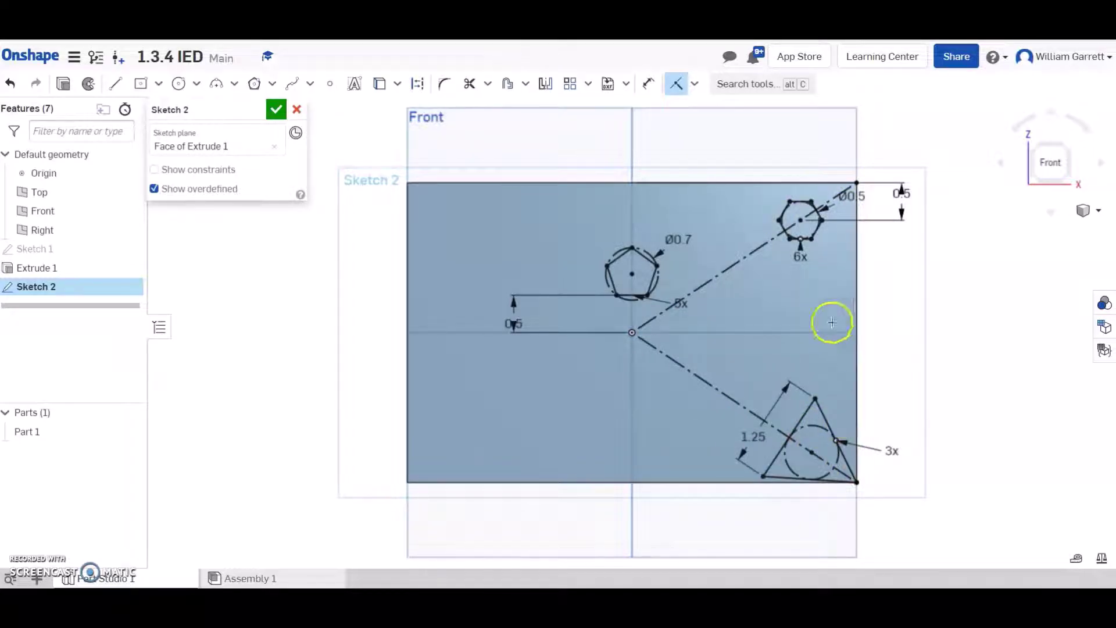
Read the course page's step 7 instructions and Figure 6 for the hexagon, pentagon and triangle patterns
key("ctrl+Tab")
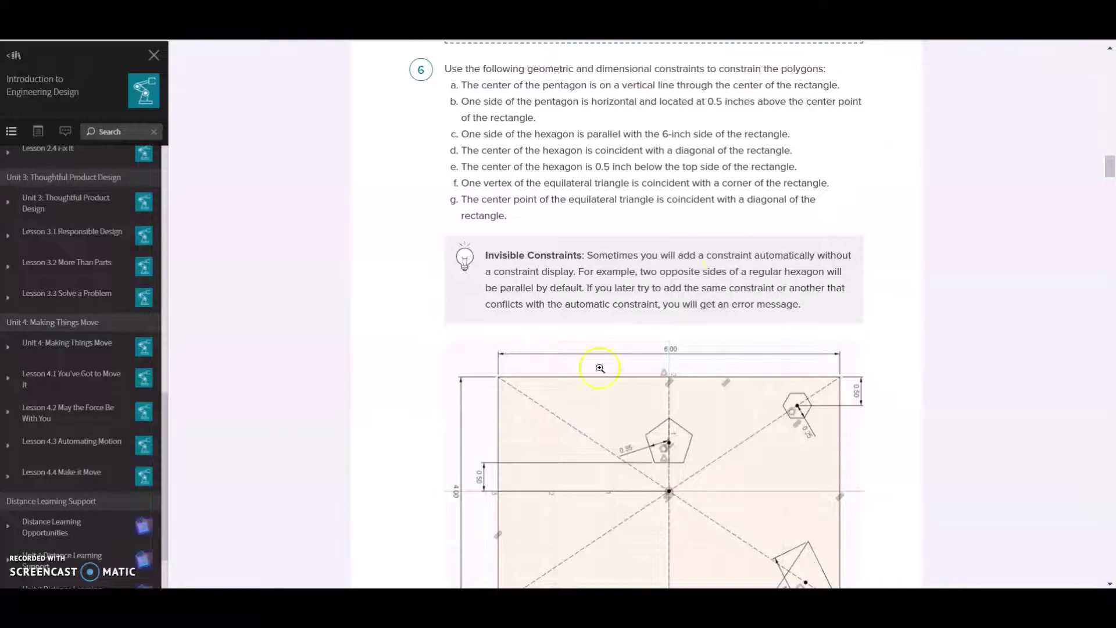
scroll(598, 366, "down", 5)
scroll(606, 386, "down", 15)
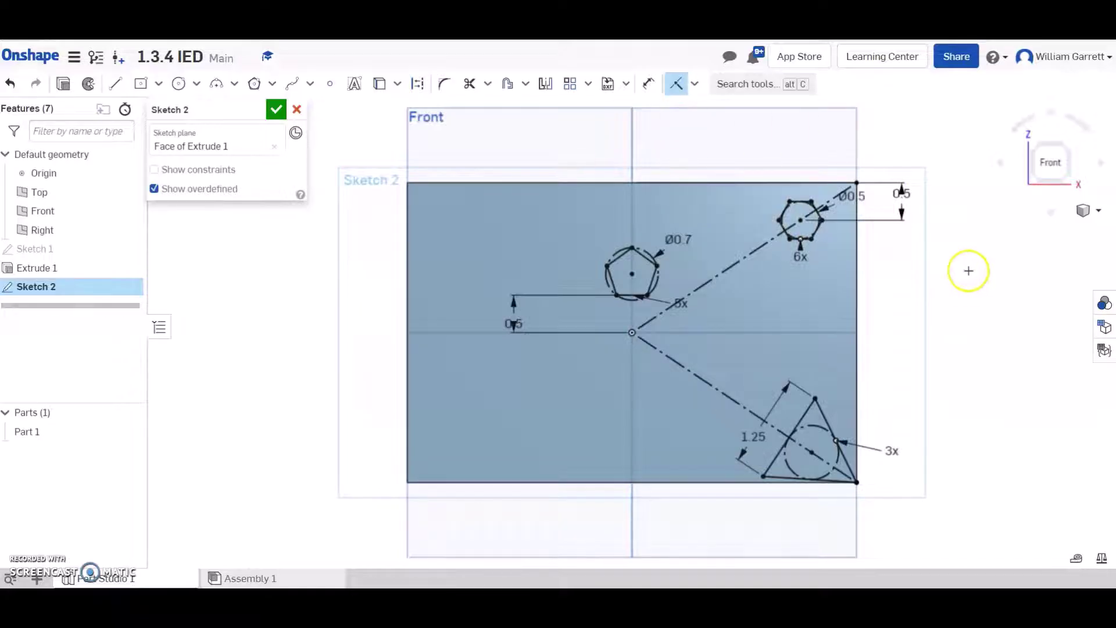
Start a linear pattern of the hexagon with three instances running toward the pentagon, spaced about 0.65 in apart
key("Escape")
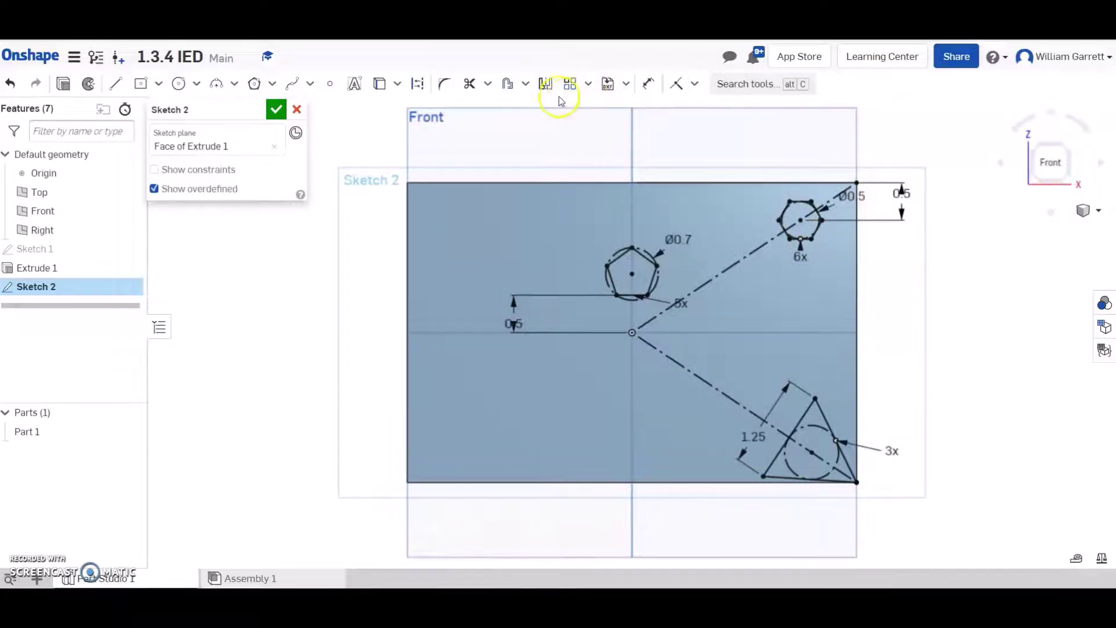
left_click(591, 86)
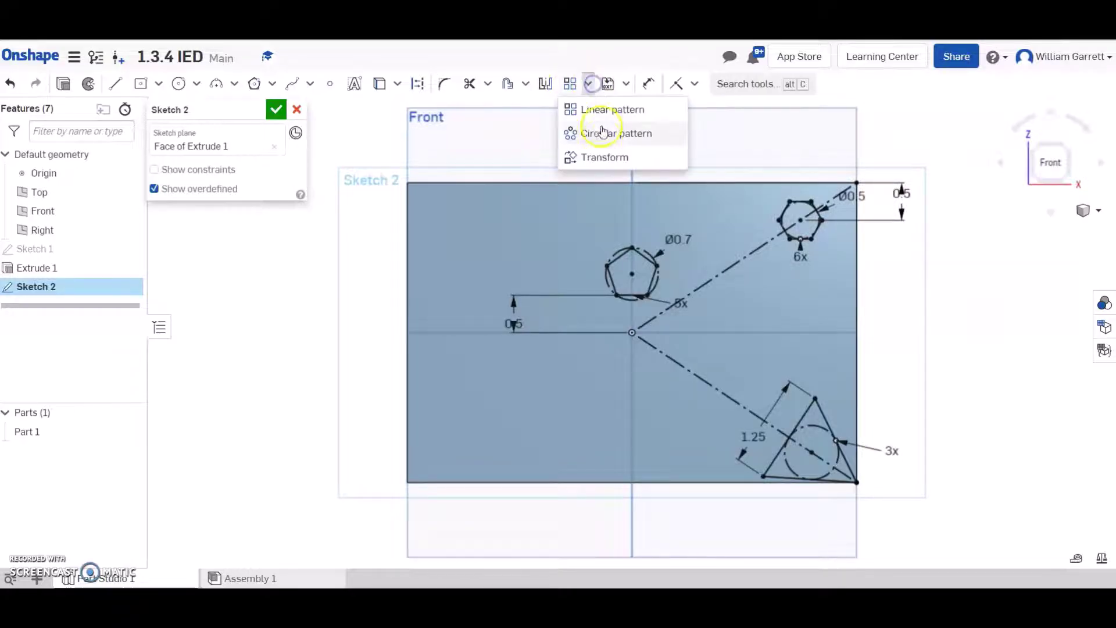
left_click(570, 85)
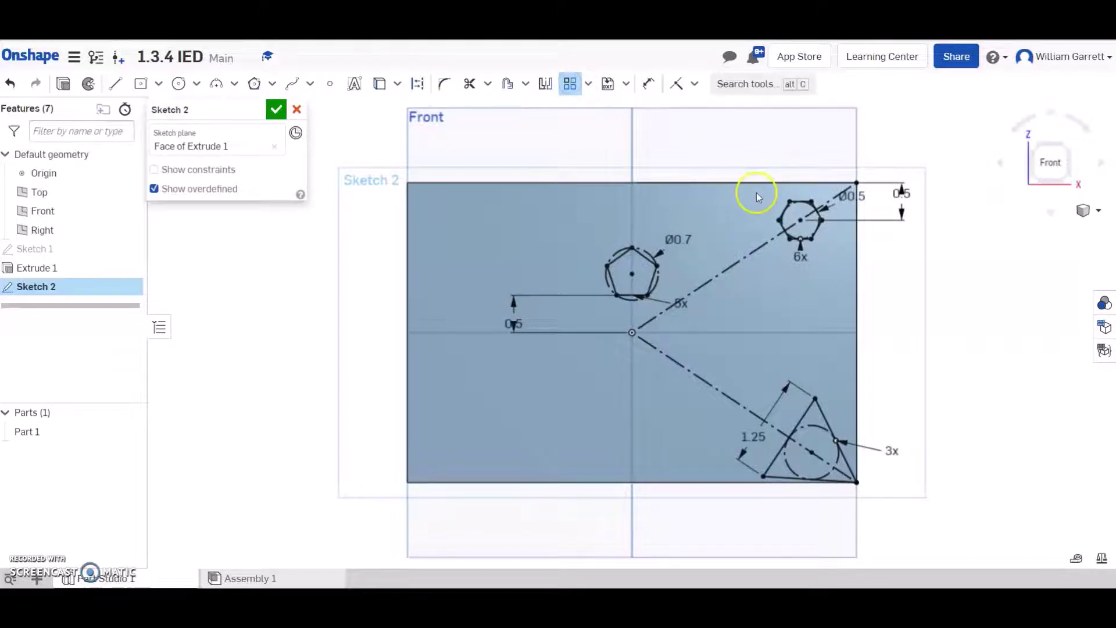
left_click_drag(765, 193, 834, 261)
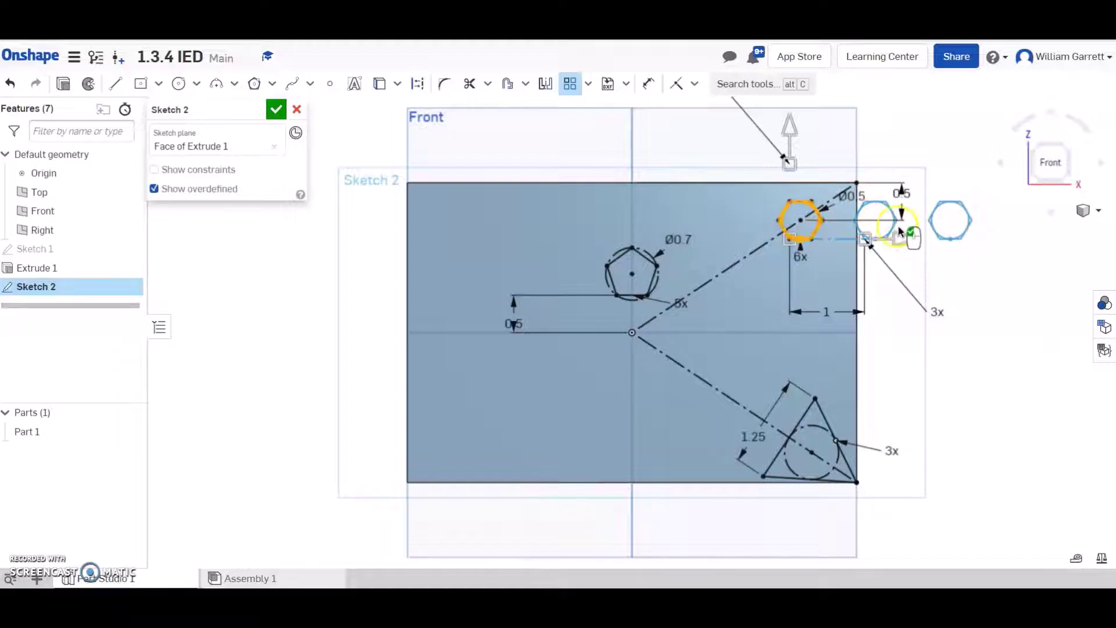
left_click(974, 221)
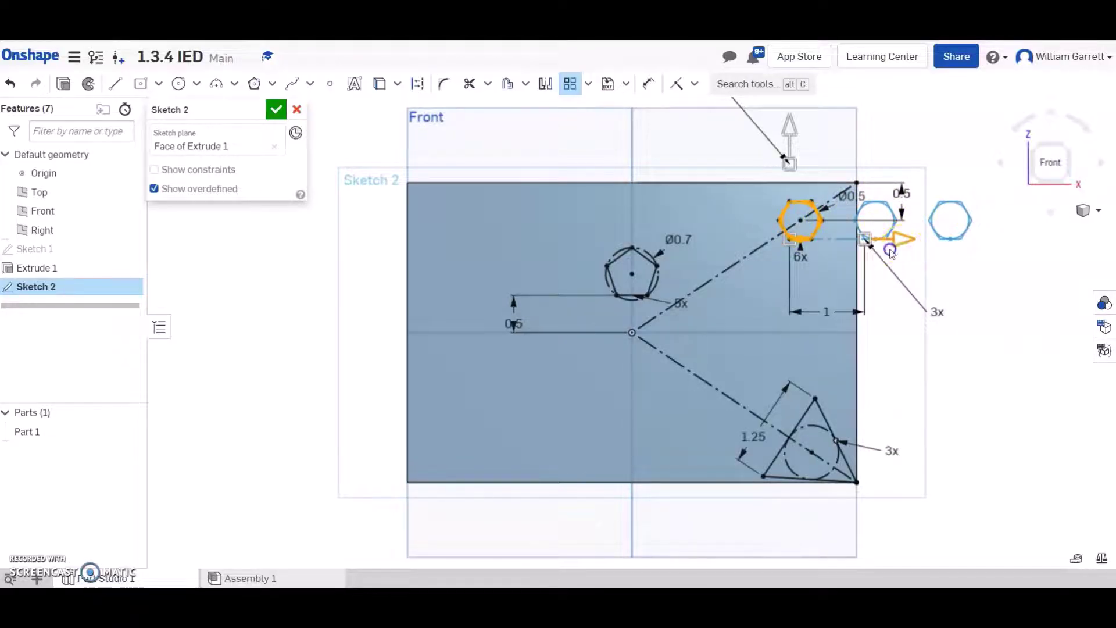
left_click_drag(889, 251, 779, 263)
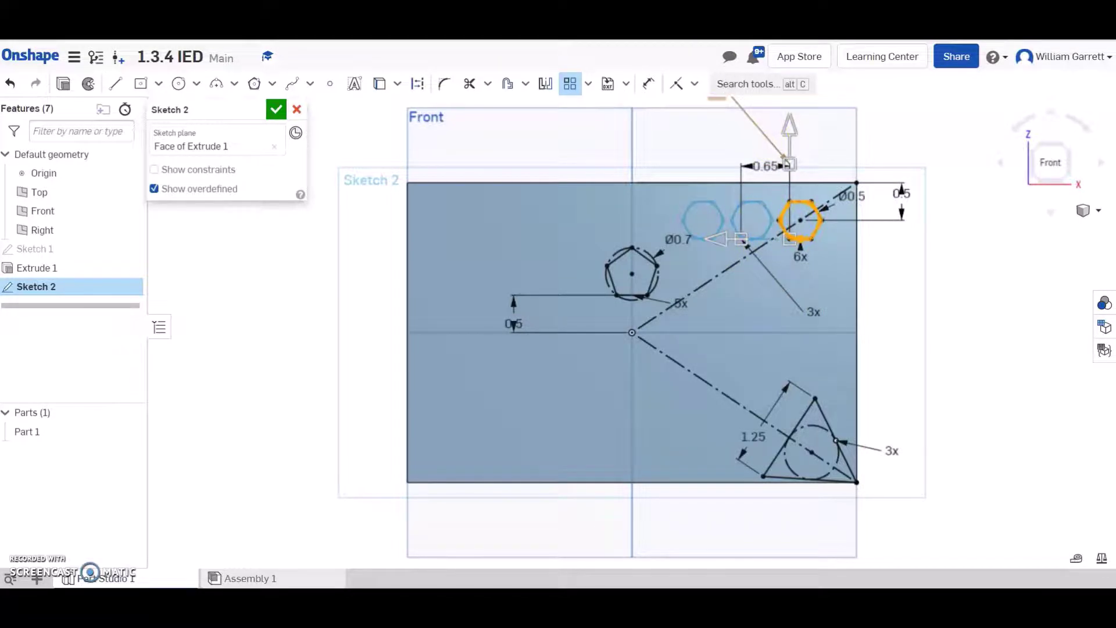
Compare with Figure 6, and extend the hexagon pattern downward to two rows spaced about 0.65 in apart
key("alt+Tab")
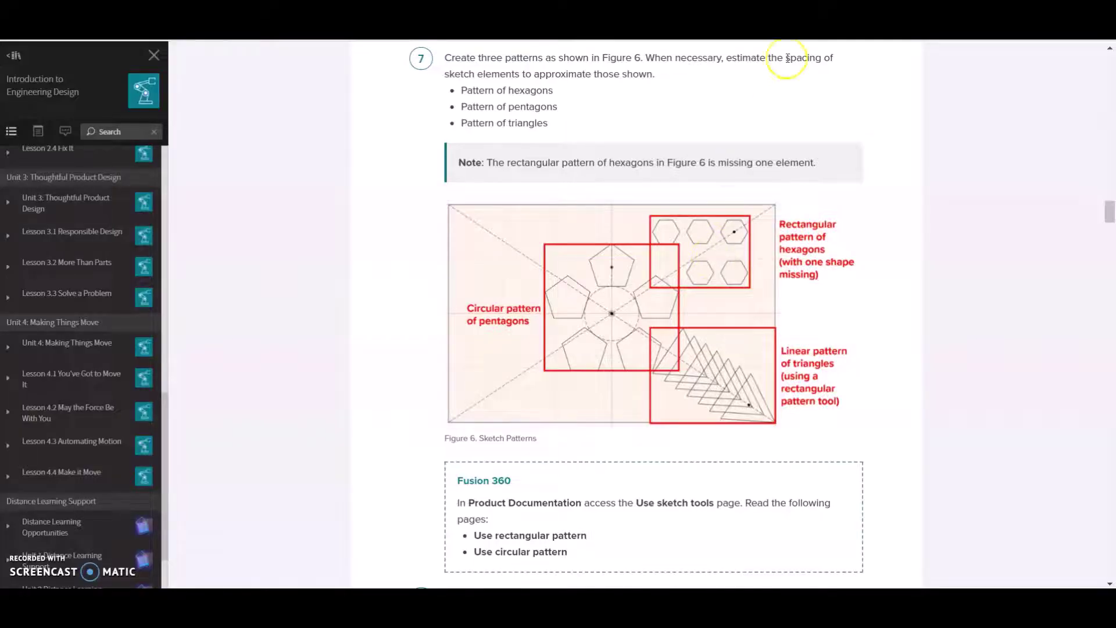
key("alt+Tab")
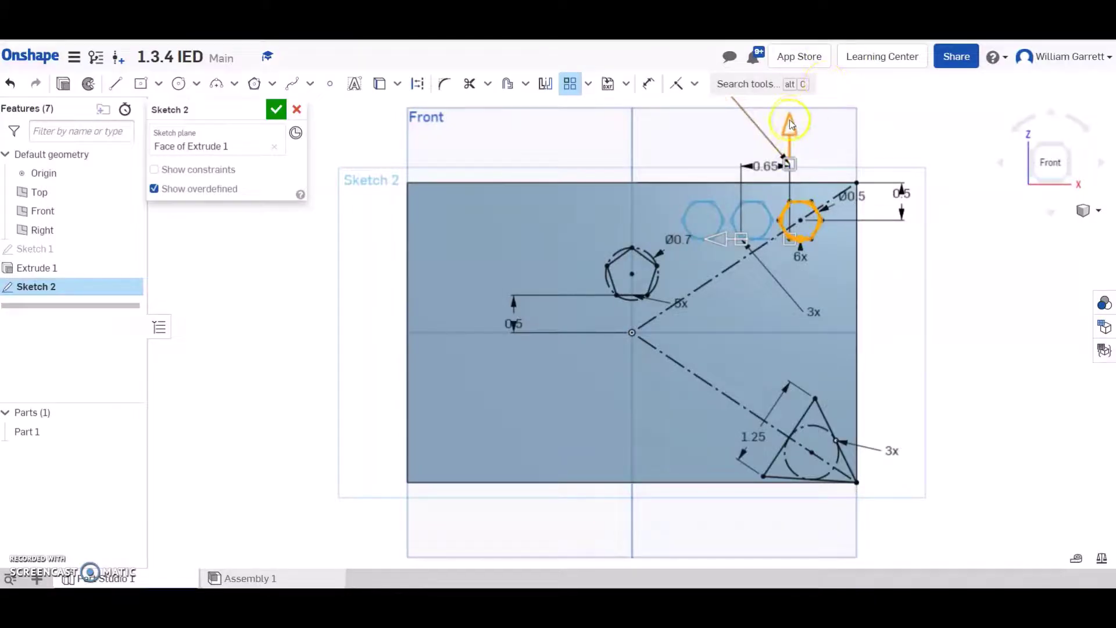
left_click_drag(789, 127, 789, 317)
left_click_drag(805, 258, 804, 252)
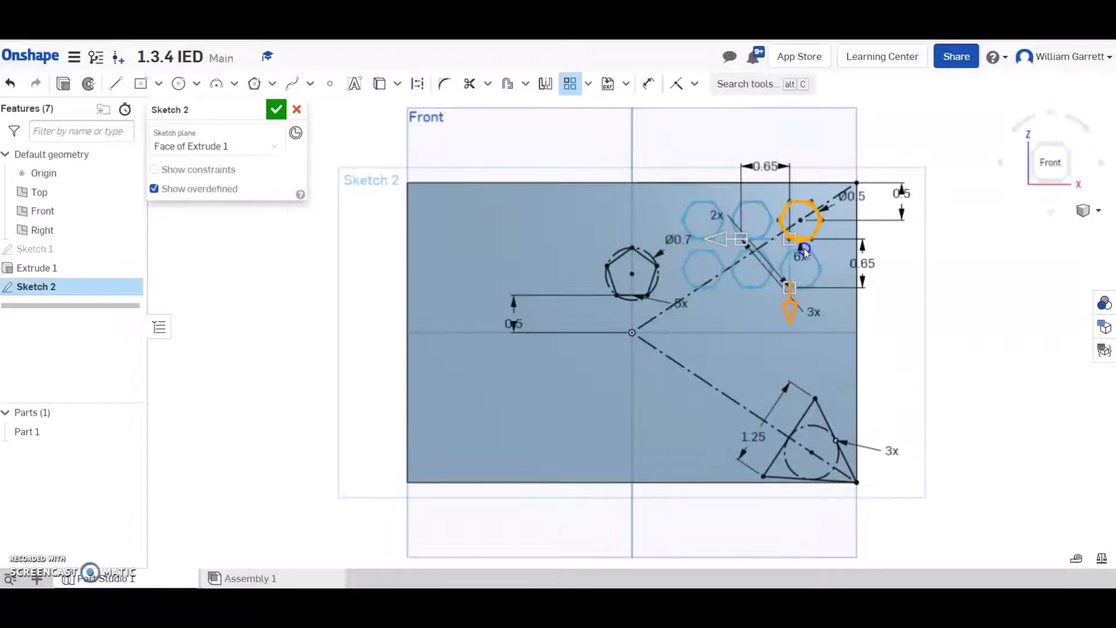
left_click(863, 235)
left_click(898, 353)
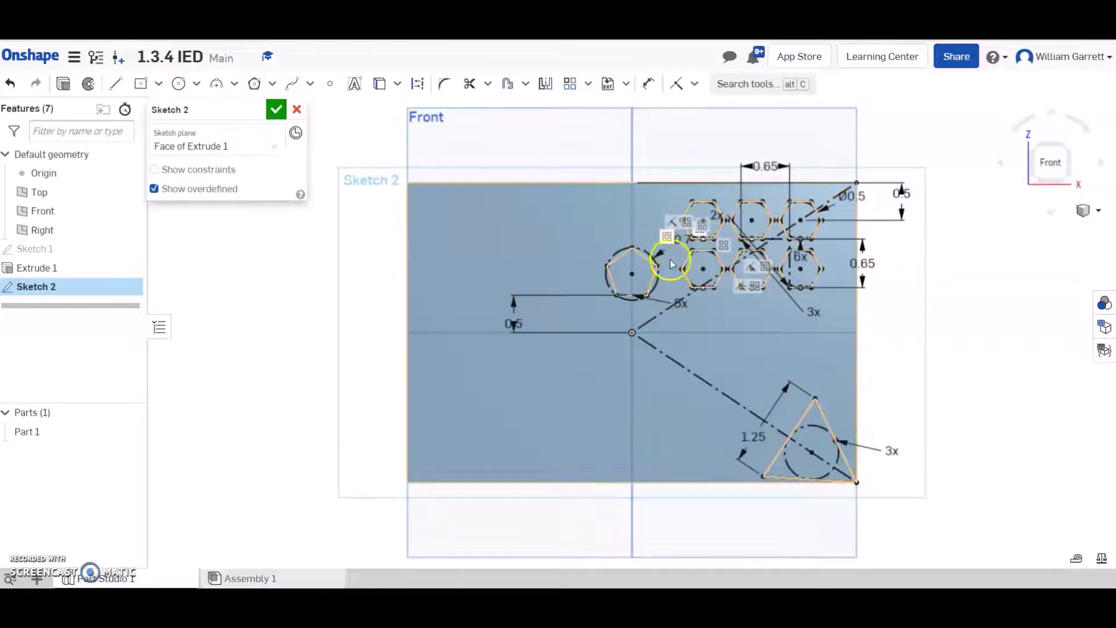
Finish the hexagon pattern, and delete its lower hexagon nearest the pentagon together with the upper diagonal construction line
left_click(742, 313)
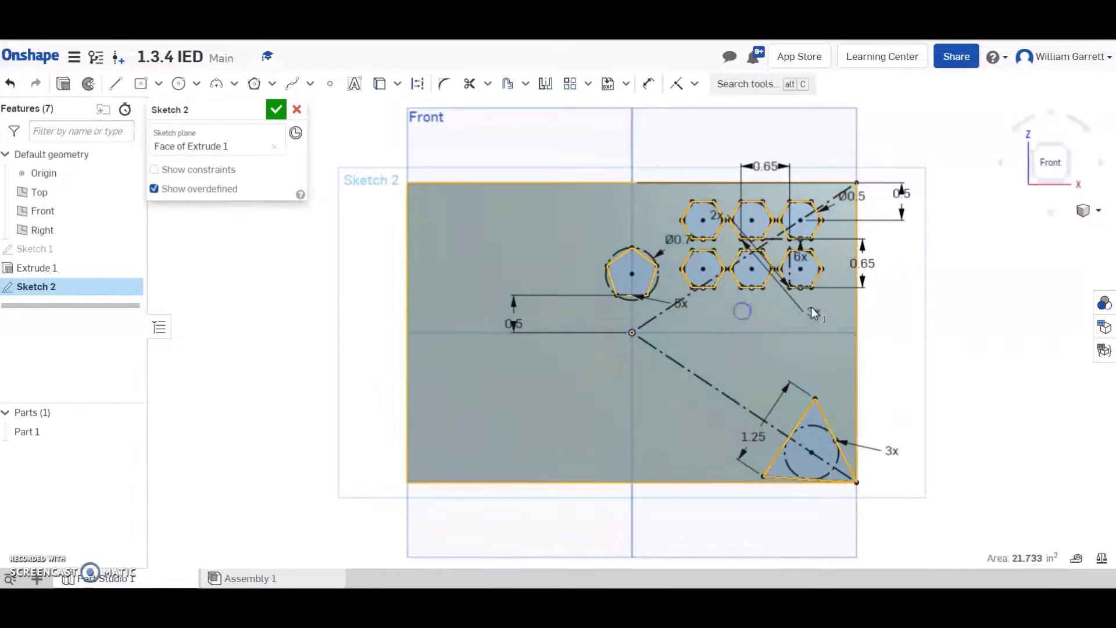
left_click(617, 142)
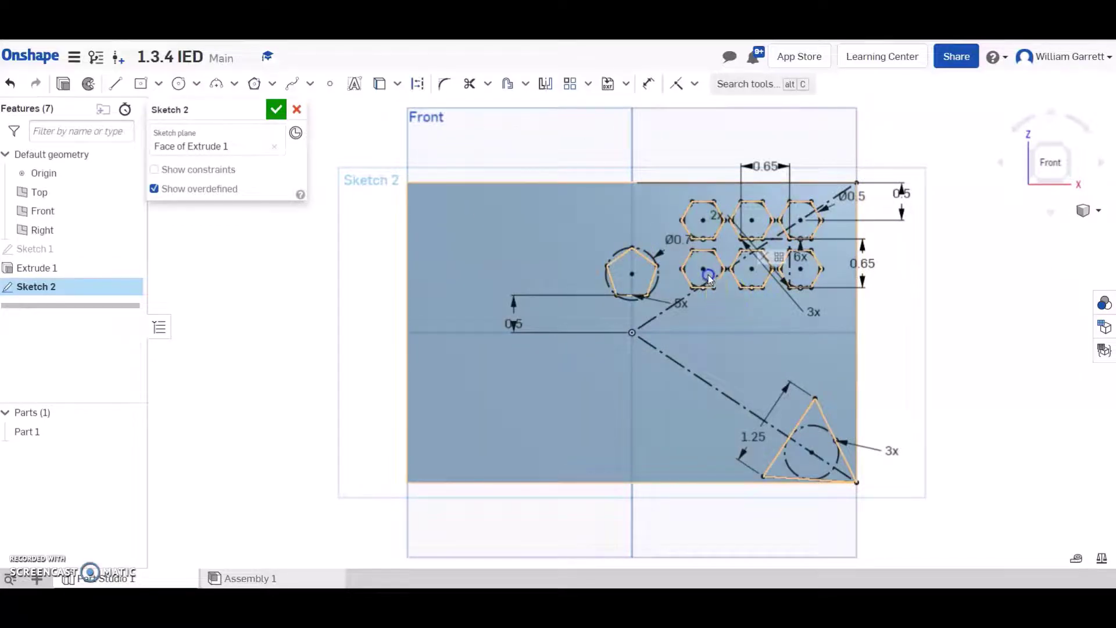
left_click(681, 250)
left_click(767, 243)
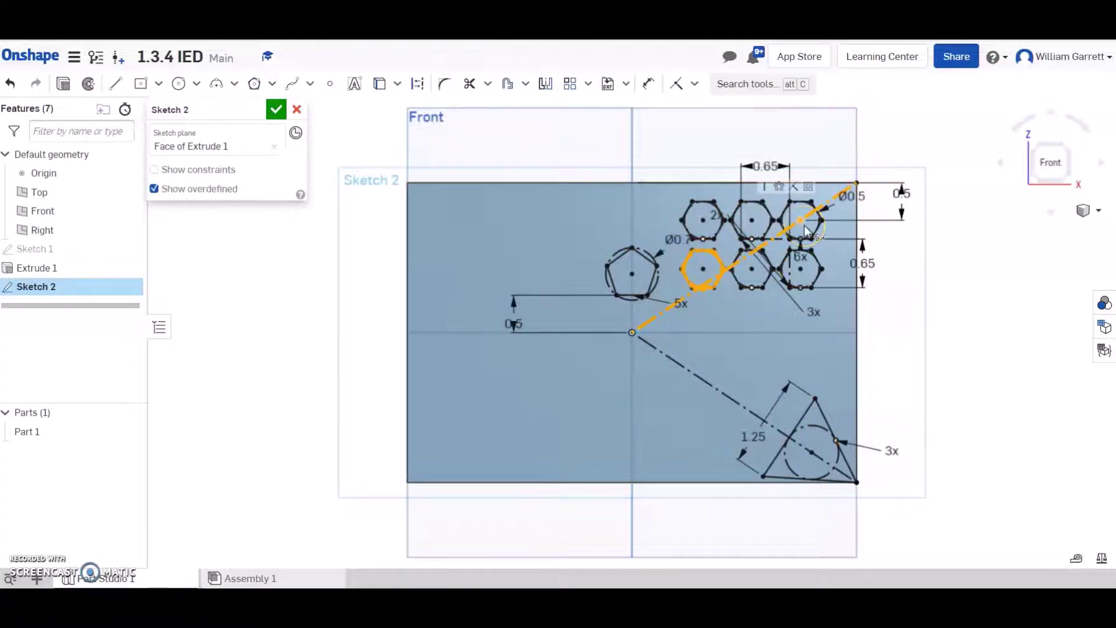
key("Delete")
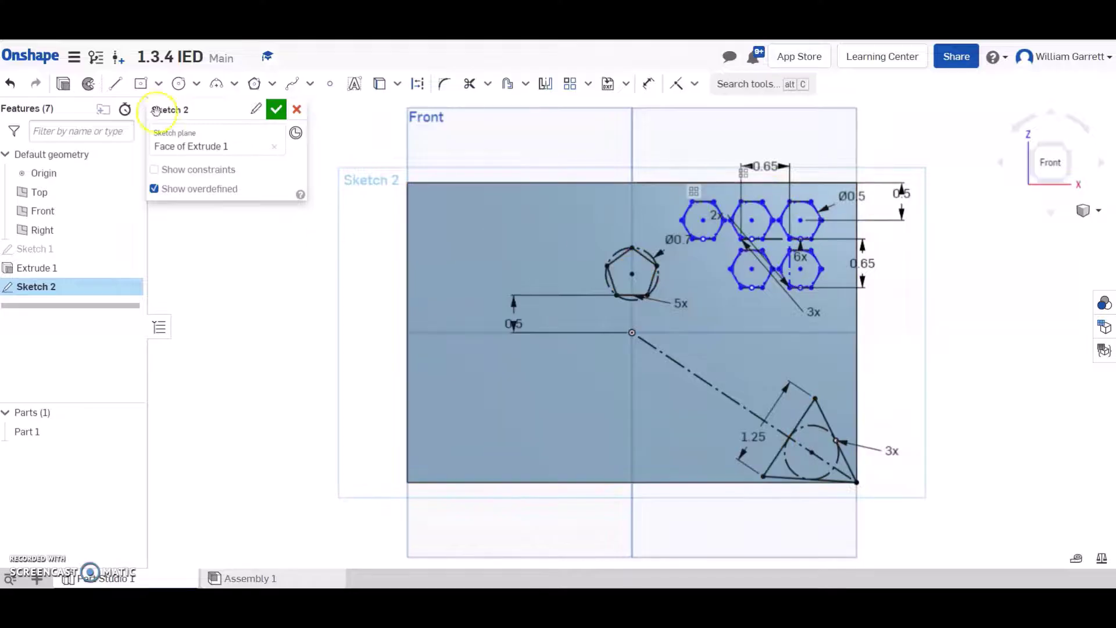
Redraw the construction line from the origin to the plate's upper right corner, and make the original hexagon's center coincident with it
left_click(115, 86)
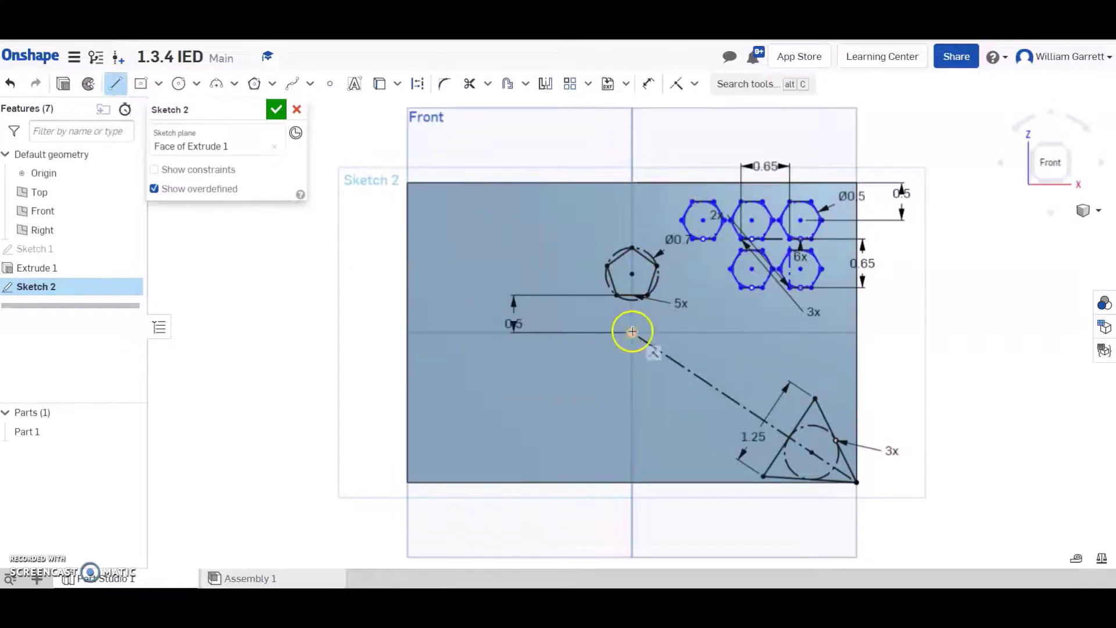
left_click(417, 83)
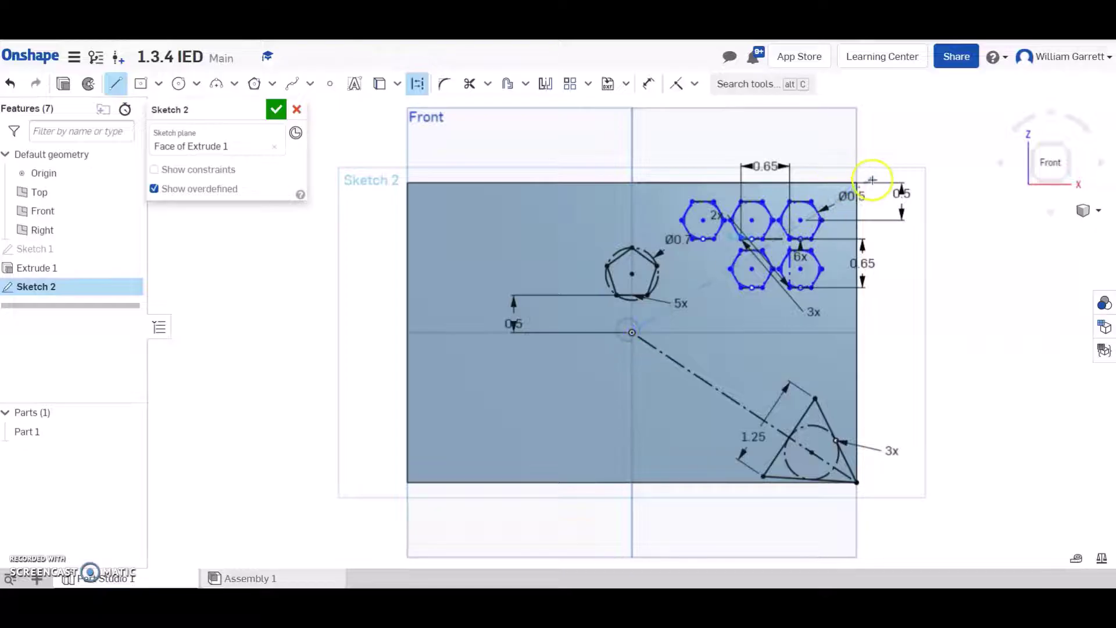
left_click(854, 182)
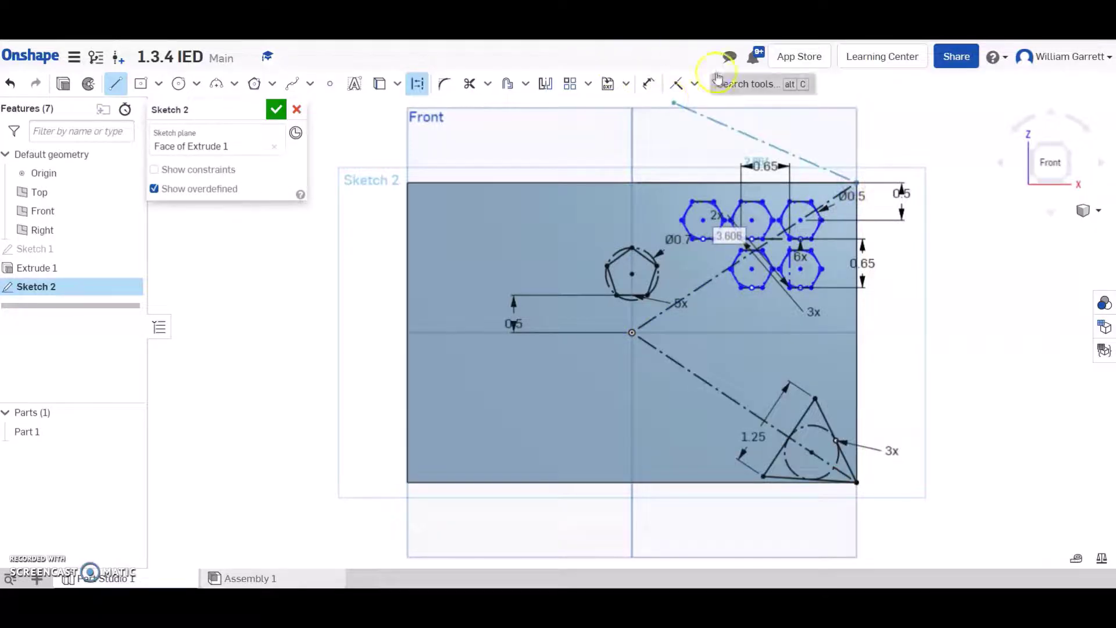
left_click(676, 83)
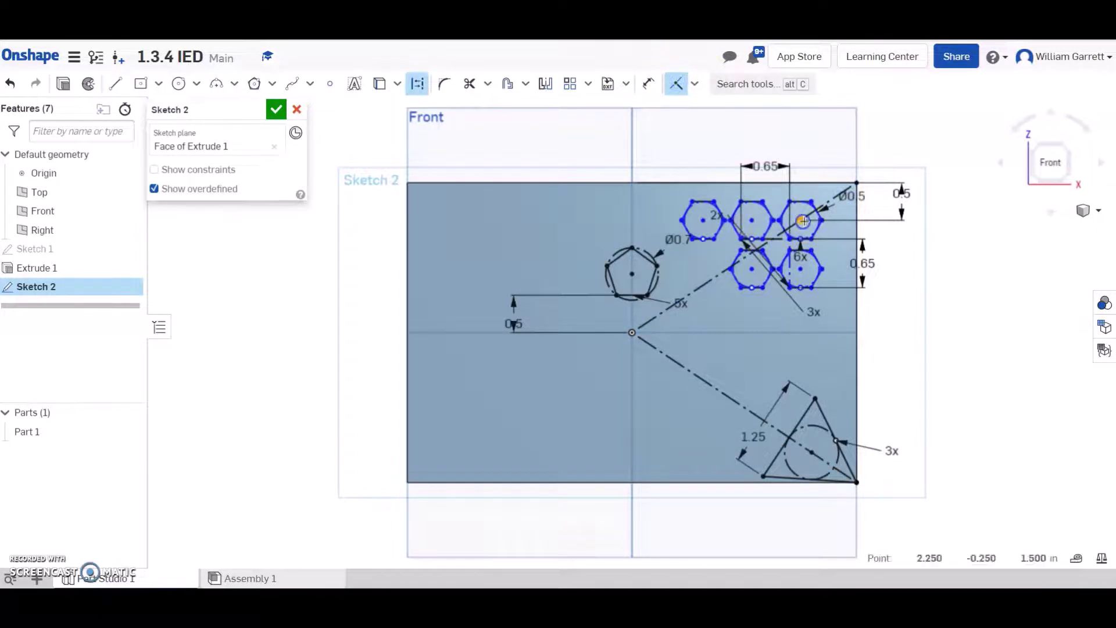
key("shift+m")
key("Escape")
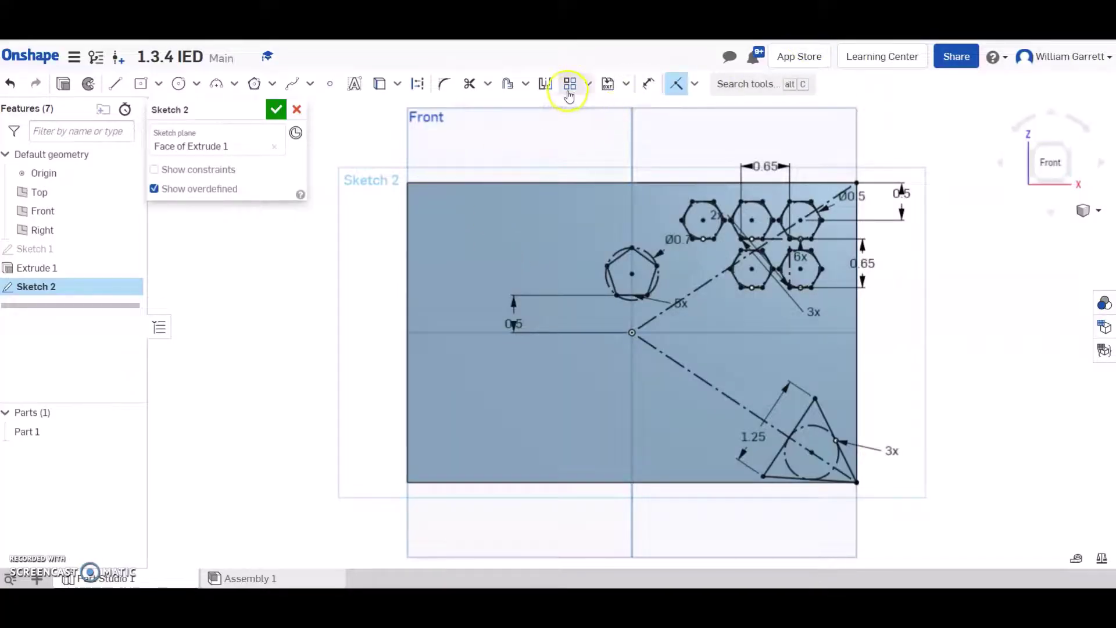
Create a circular pattern of the pentagon and its construction circle around the origin with five instances
left_click(586, 85)
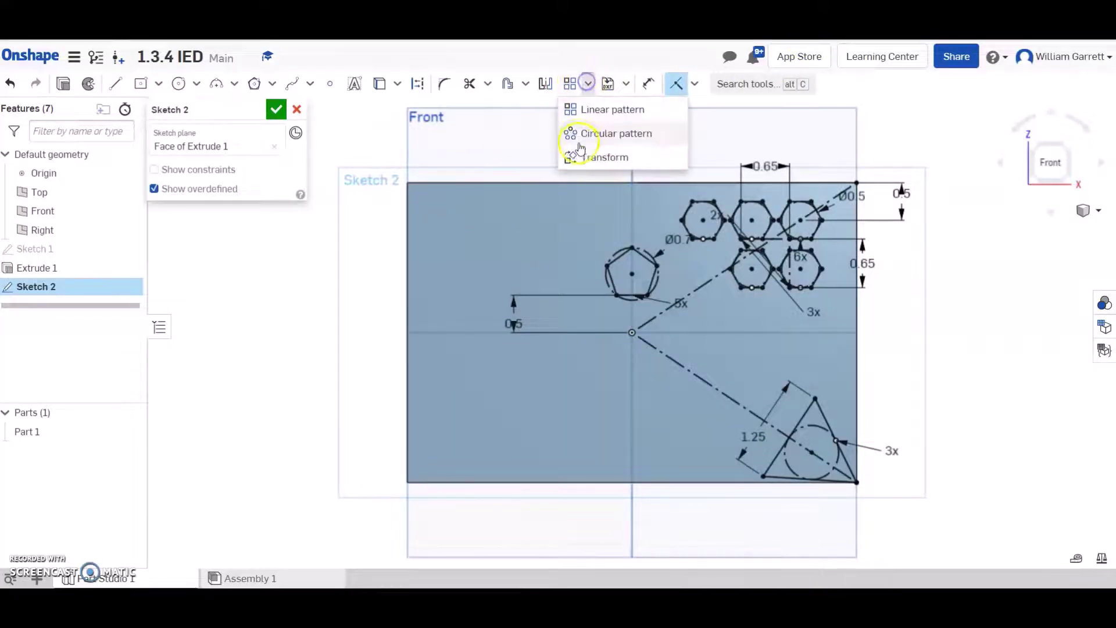
left_click(581, 143)
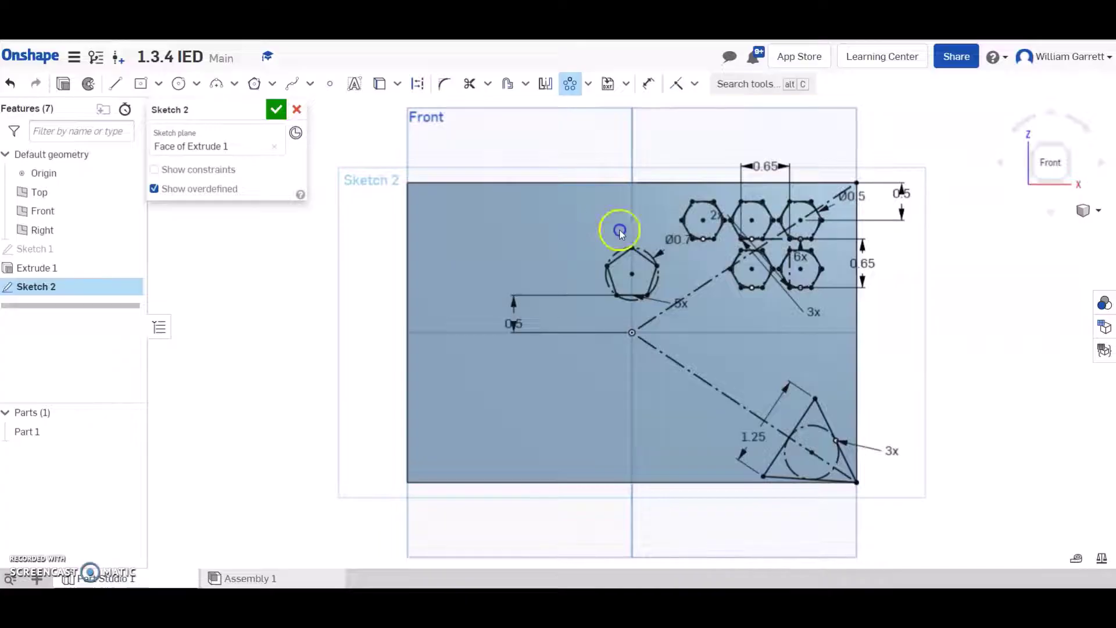
left_click_drag(619, 232, 672, 303)
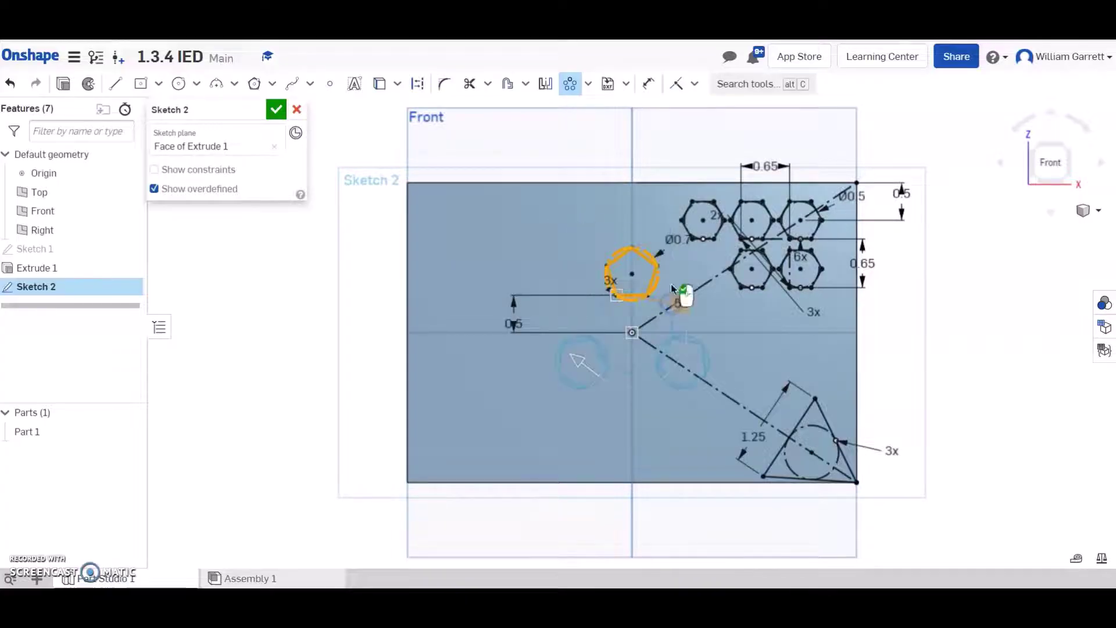
left_click(617, 339)
left_click(611, 279)
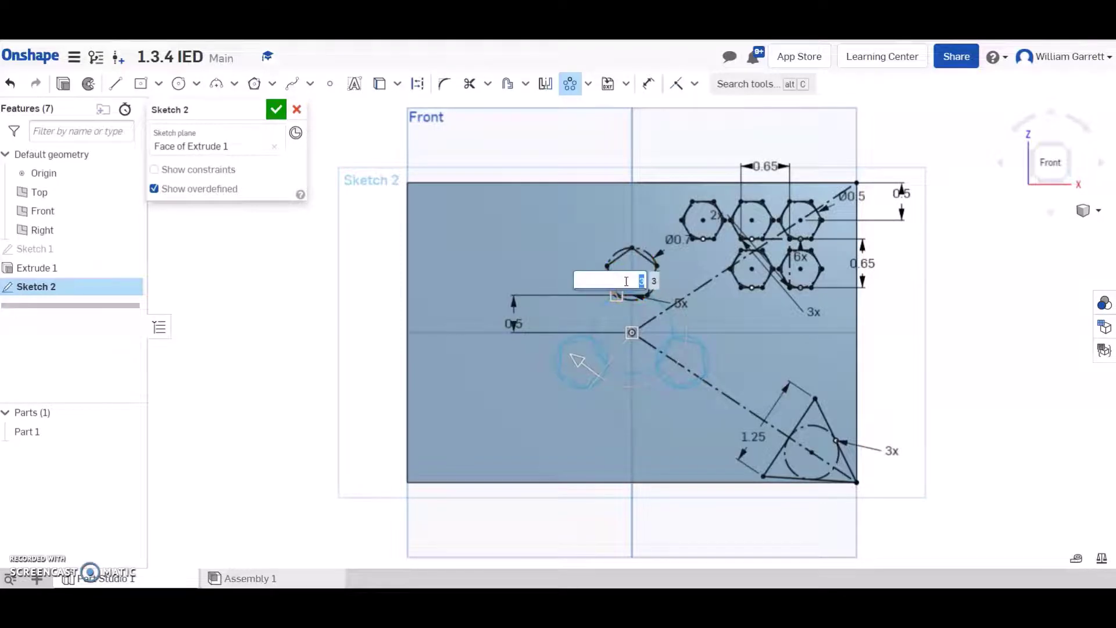
type("5")
key("Return")
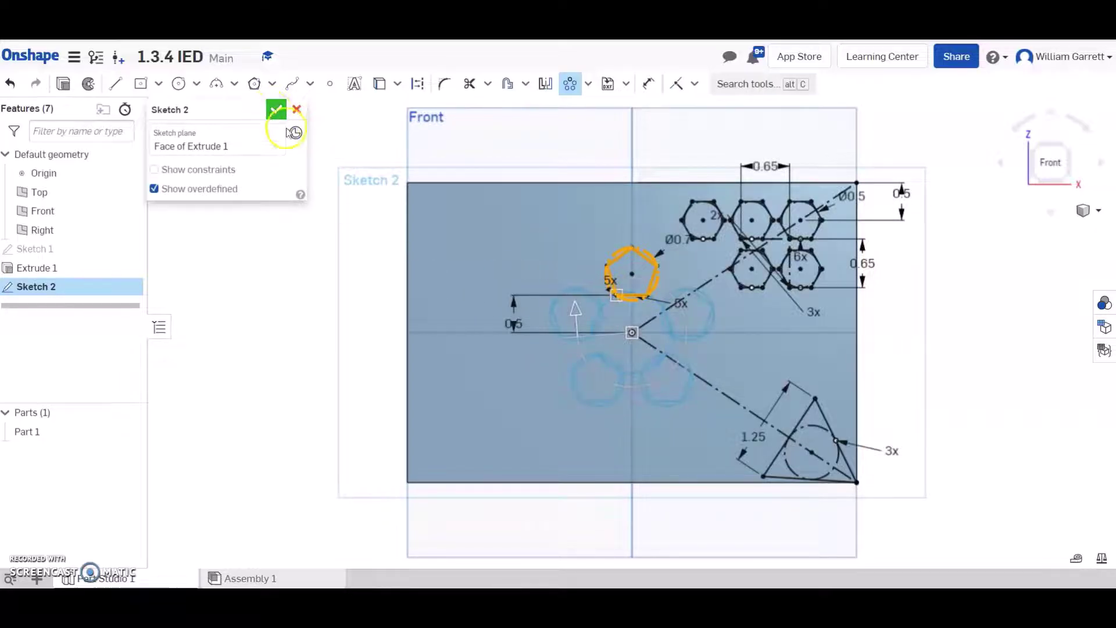
left_click(484, 246)
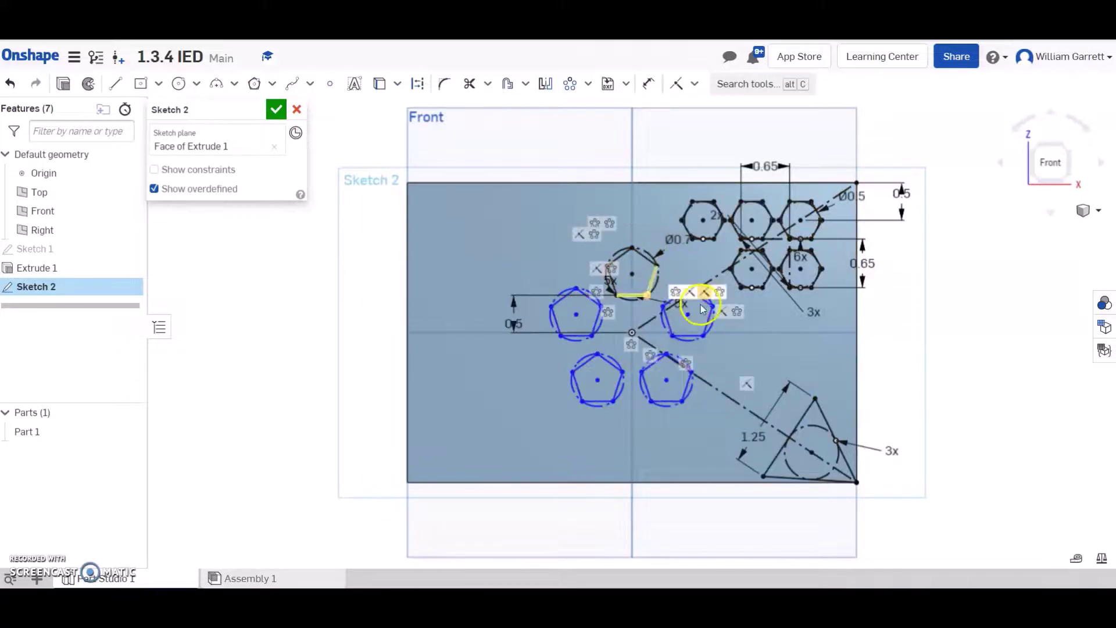
Check Figure 6 on the course page, and start a linear pattern of the triangle's three sides
left_click(700, 337)
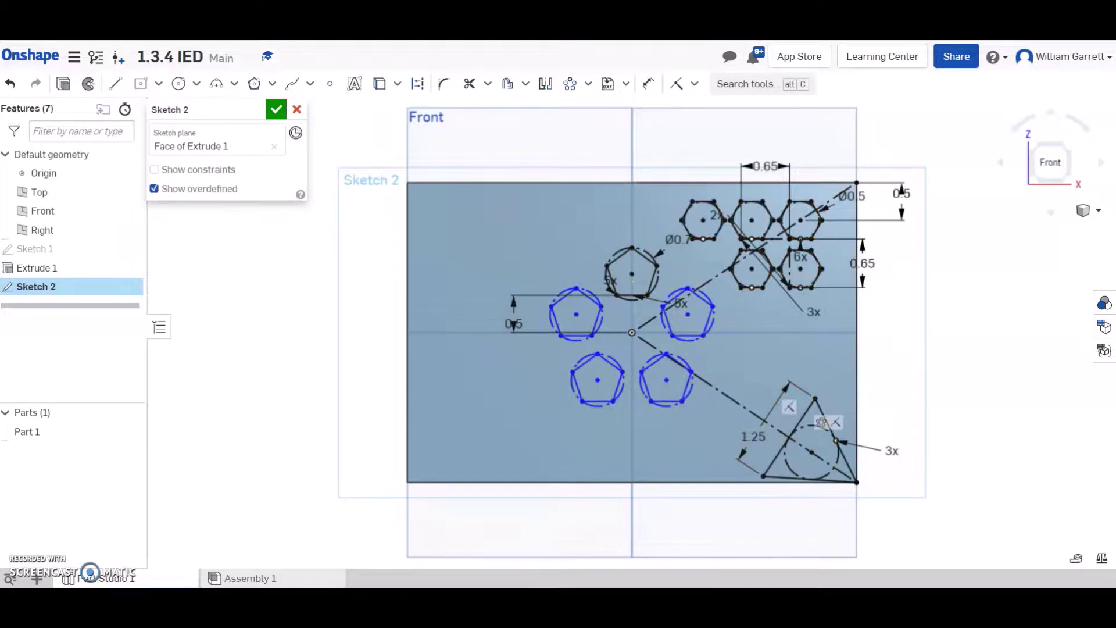
key("alt+Tab")
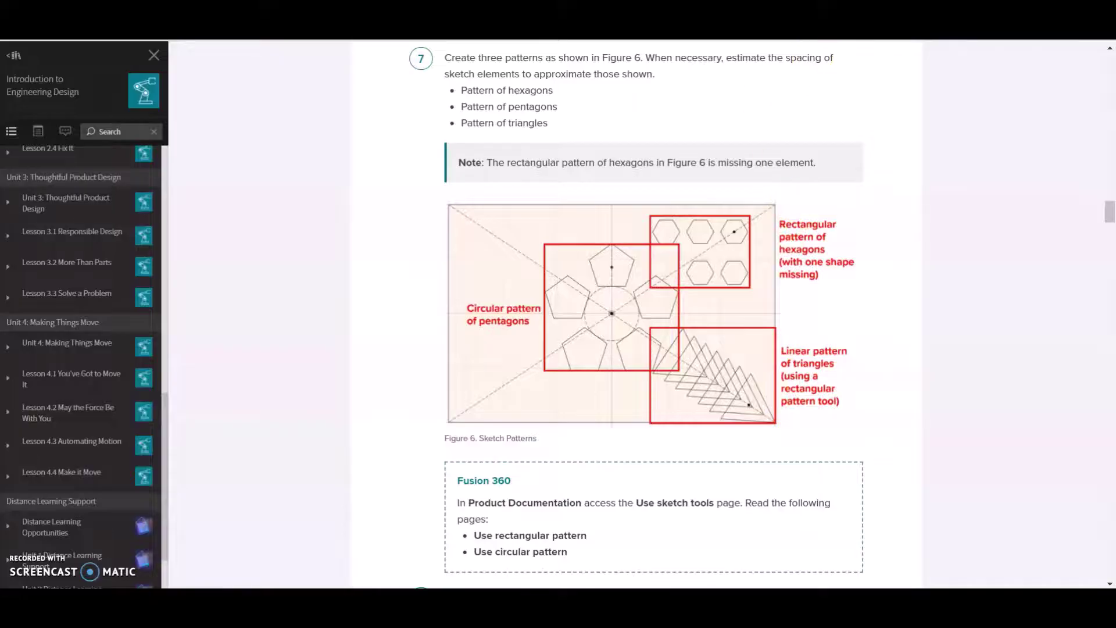
key("alt+Tab")
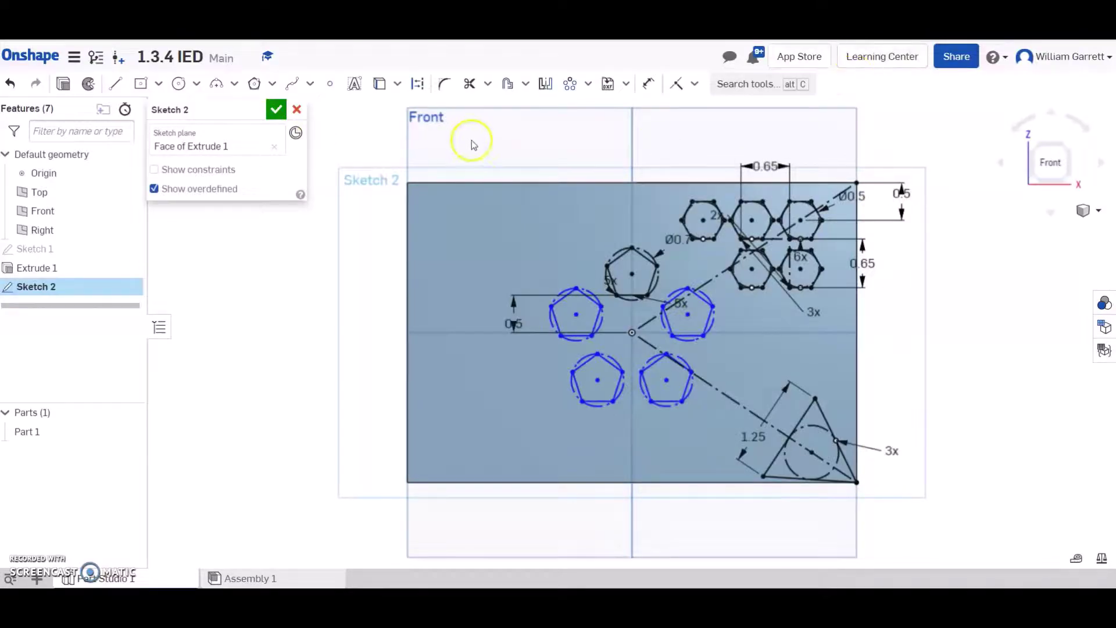
left_click(588, 83)
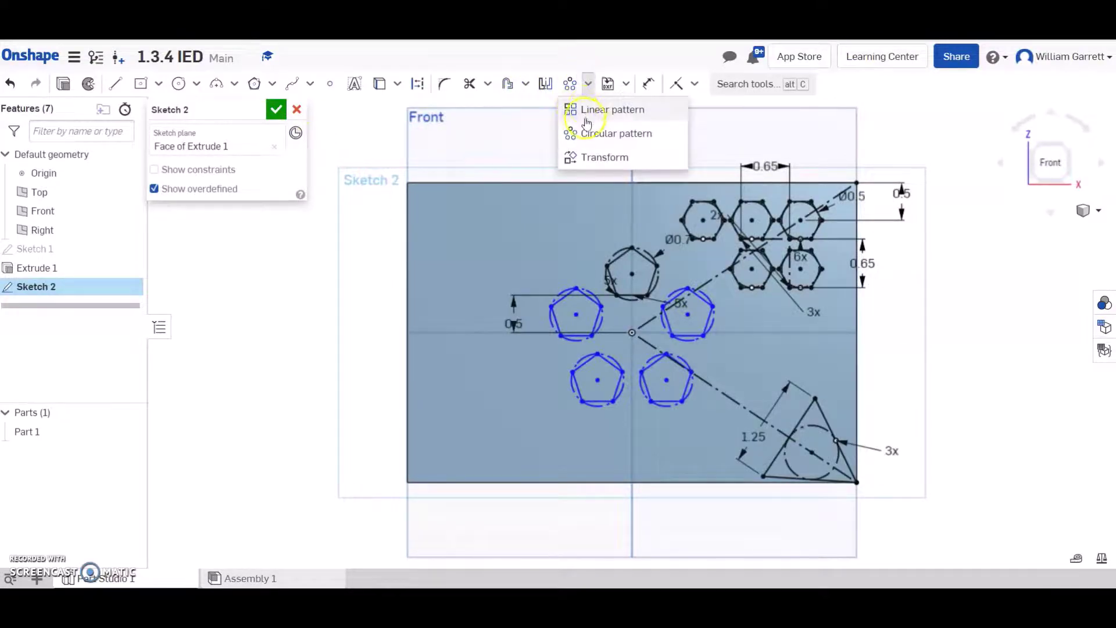
left_click(583, 114)
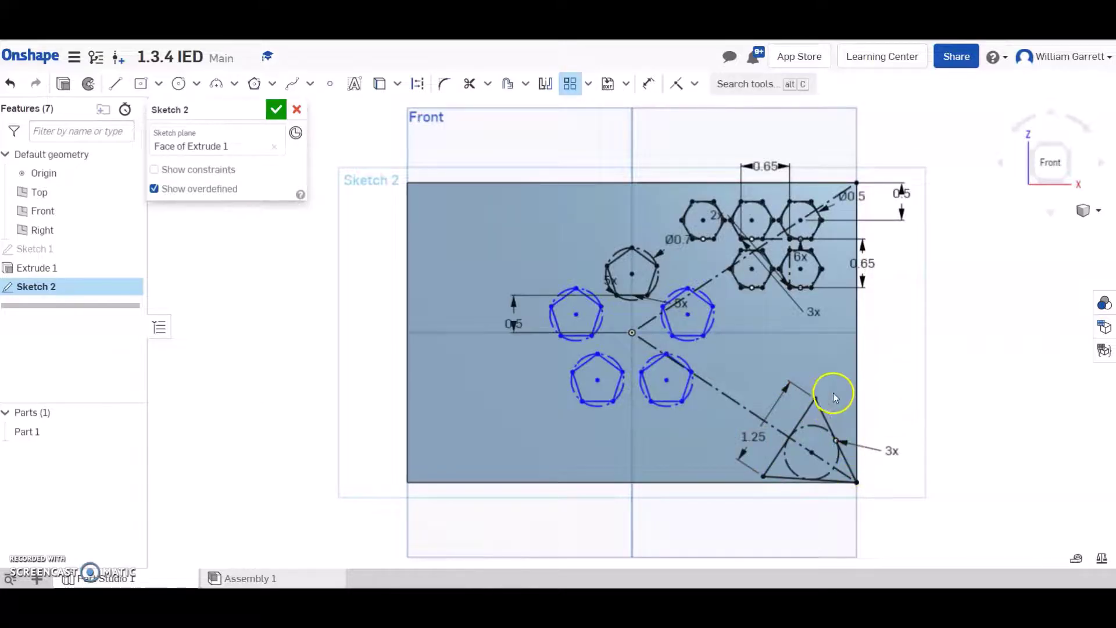
left_click(818, 413)
left_click(802, 408)
left_click(775, 477)
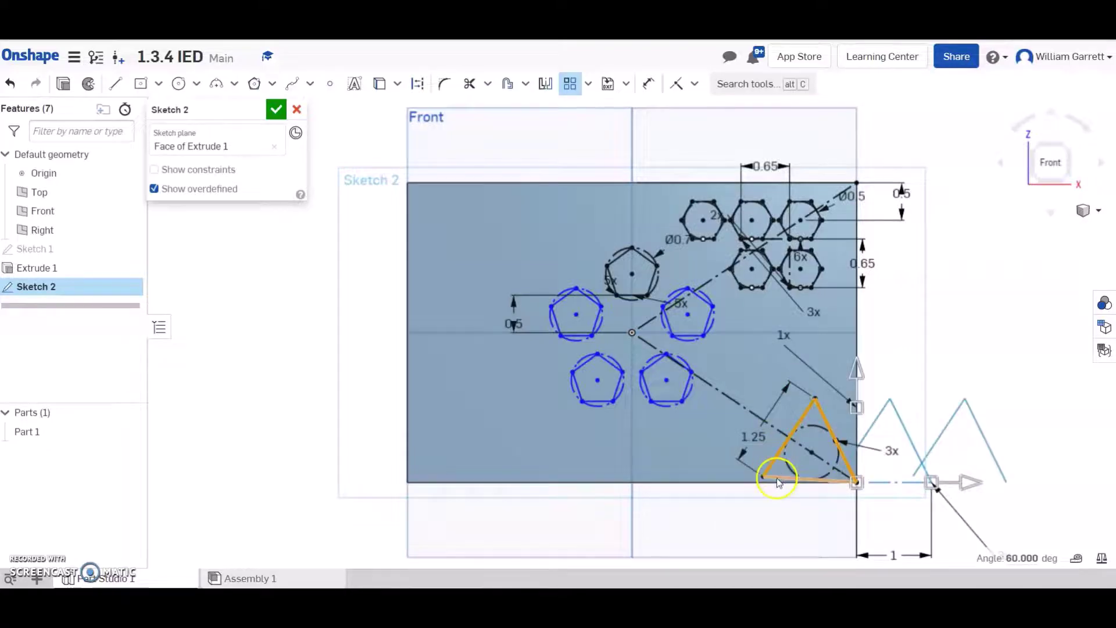
left_click(843, 453)
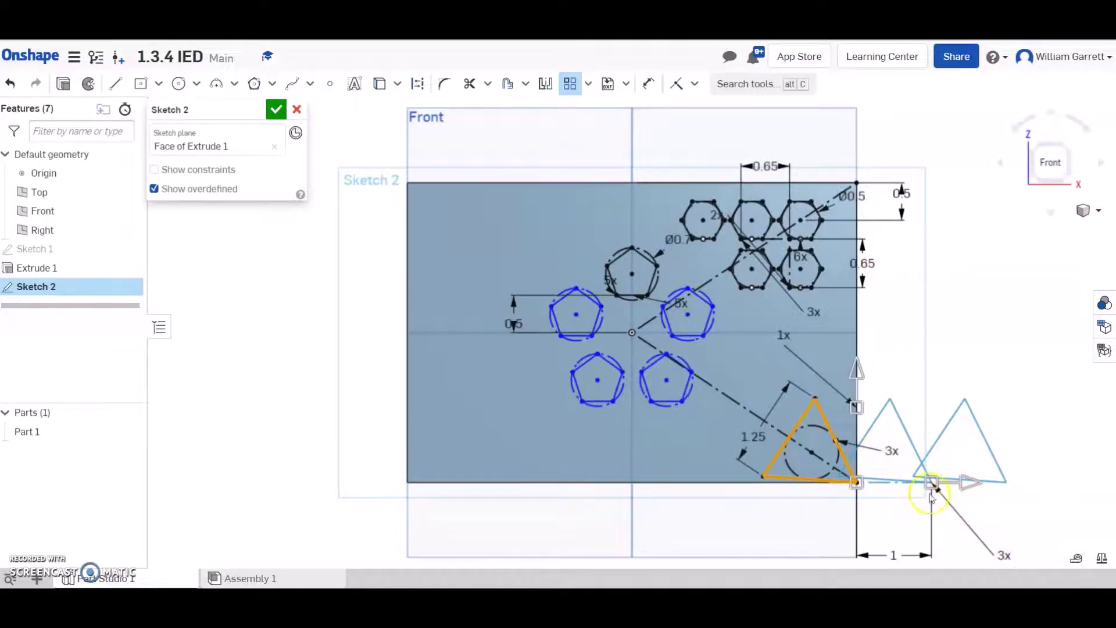
Point the triangle pattern along the lower diagonal construction line toward the origin, and set it to seven instances
left_click_drag(1005, 549, 819, 459)
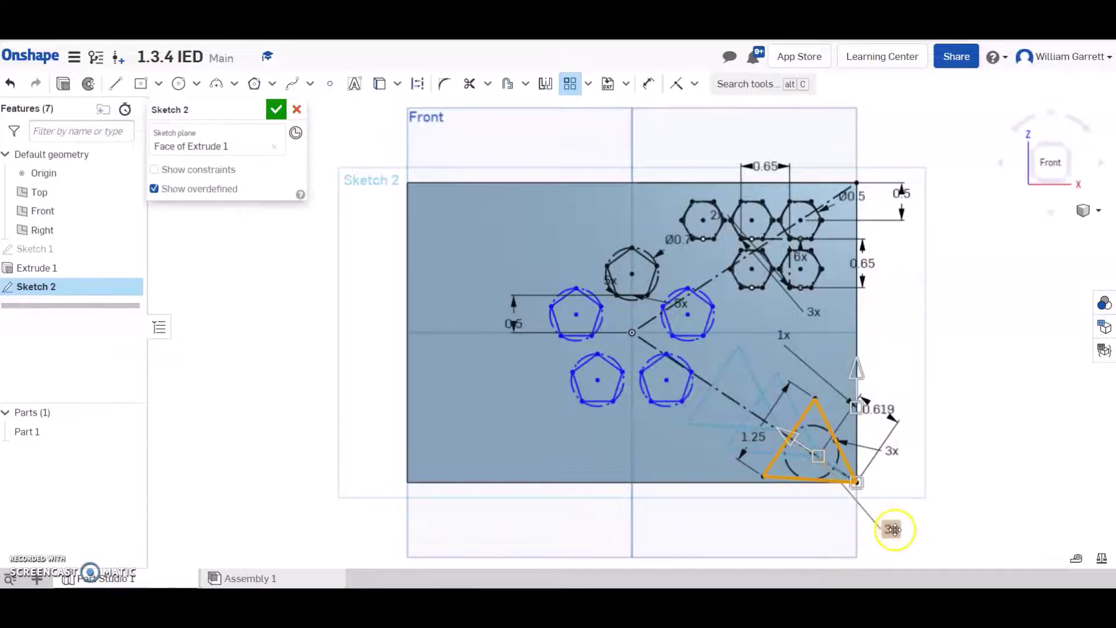
double_click(892, 528)
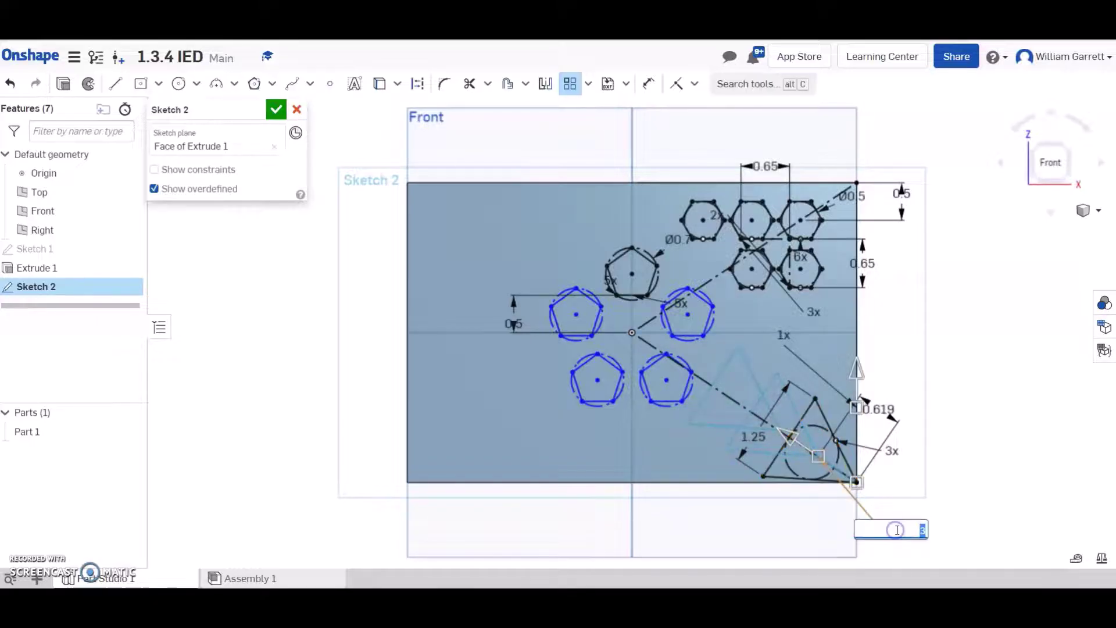
type("7")
left_click(959, 543)
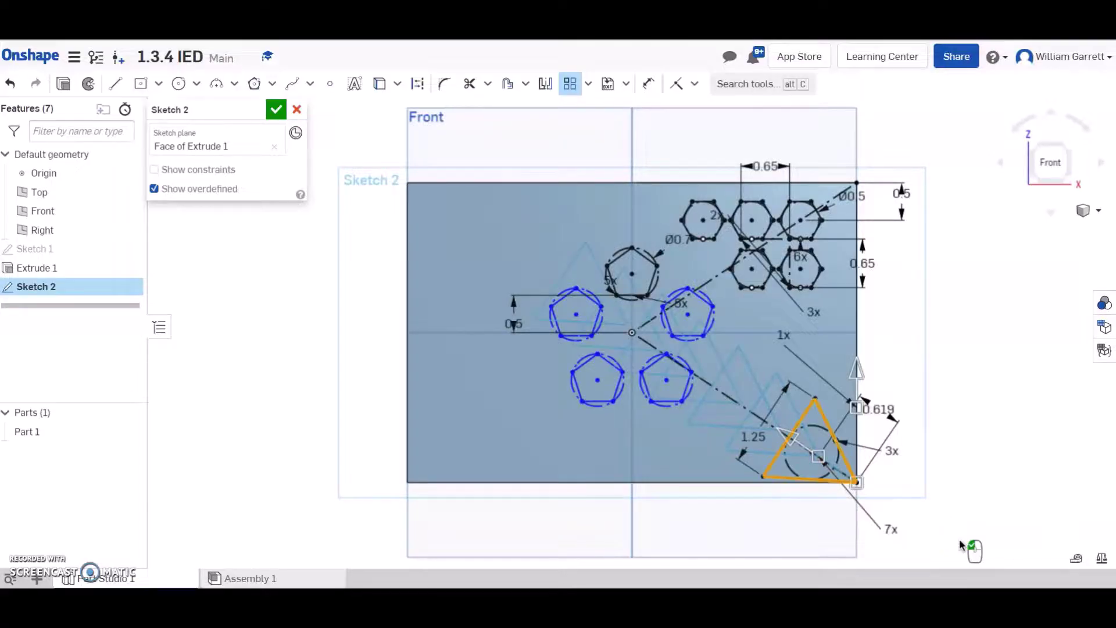
Reduce the triangle pattern's spacing to about 0.216 in, accept the pattern and finish the sketch
left_click(618, 327)
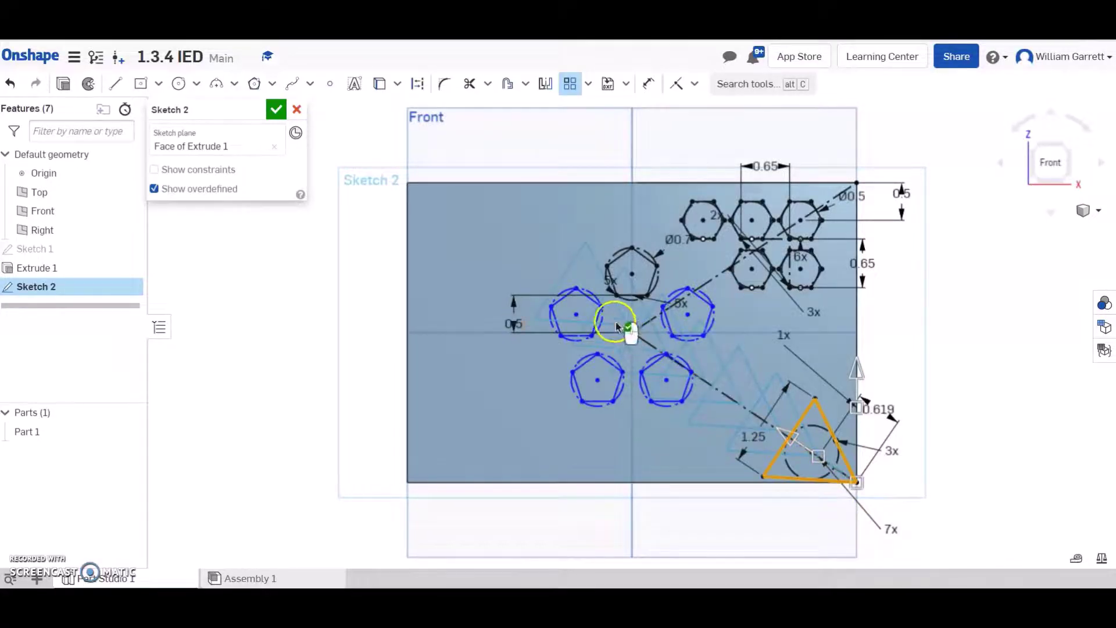
left_click(814, 447)
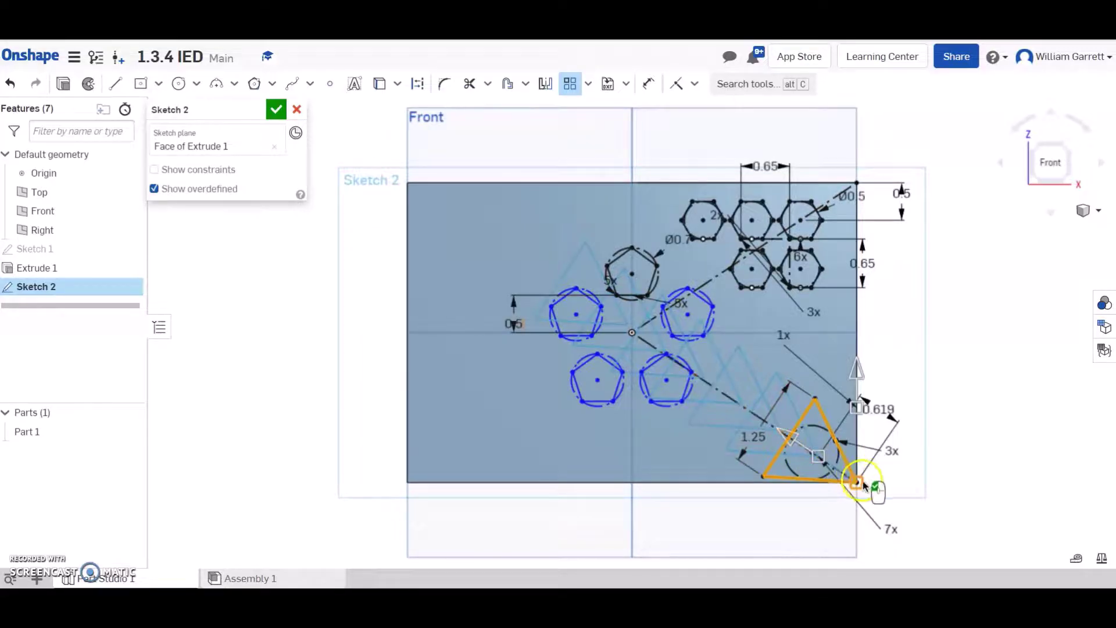
mouse_move(855, 482)
left_mouse_down()
mouse_move(902, 501)
mouse_move(878, 494)
left_mouse_up()
left_click_drag(822, 451, 842, 472)
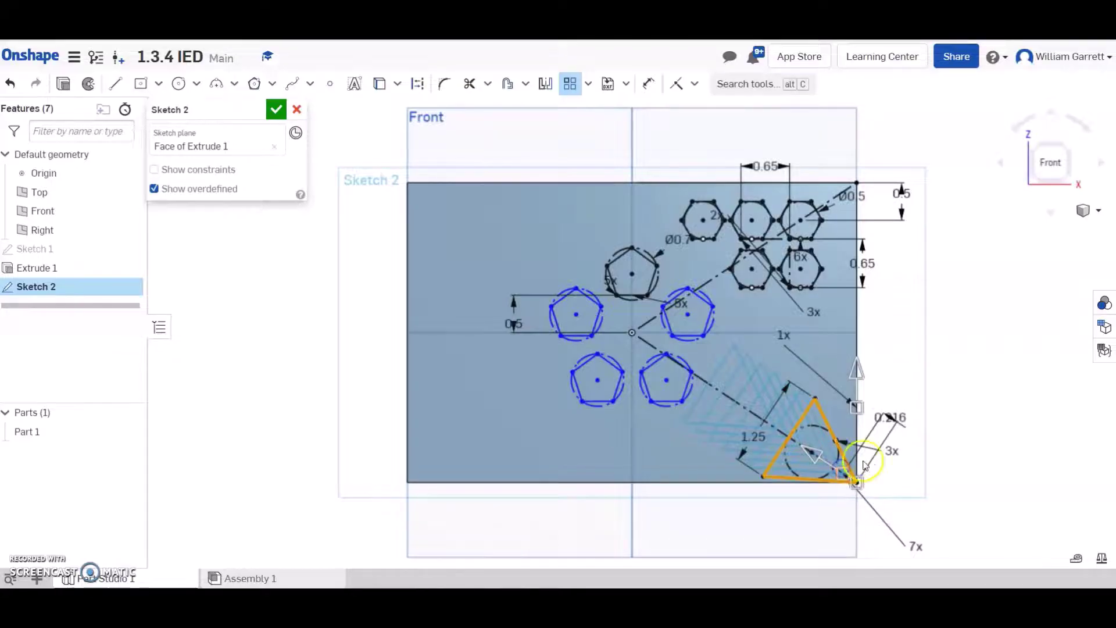
left_click(956, 440)
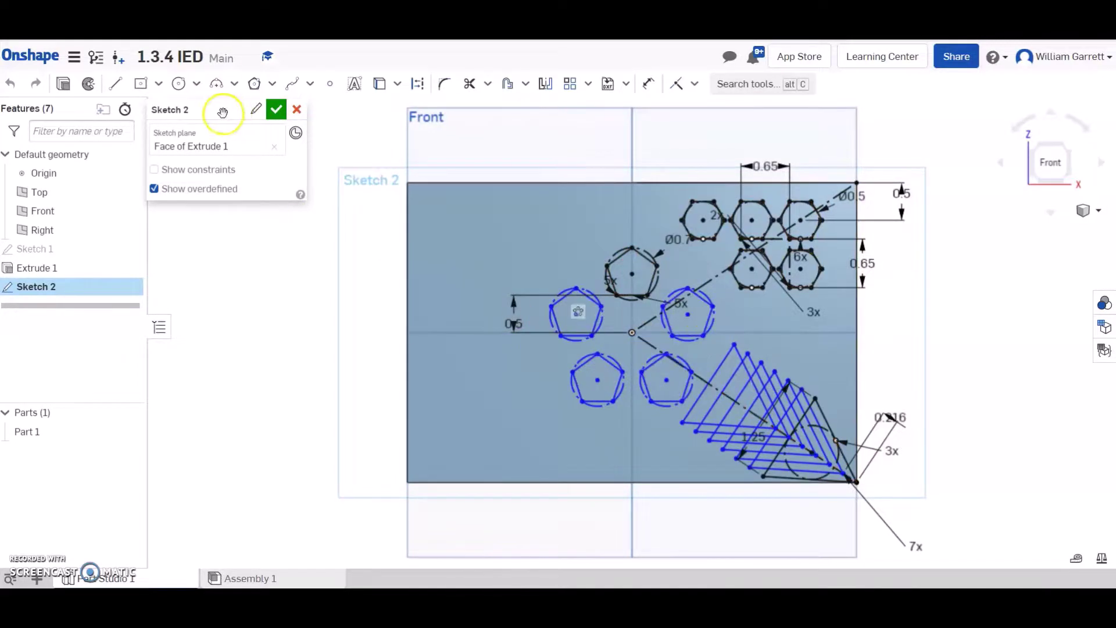
left_click(277, 110)
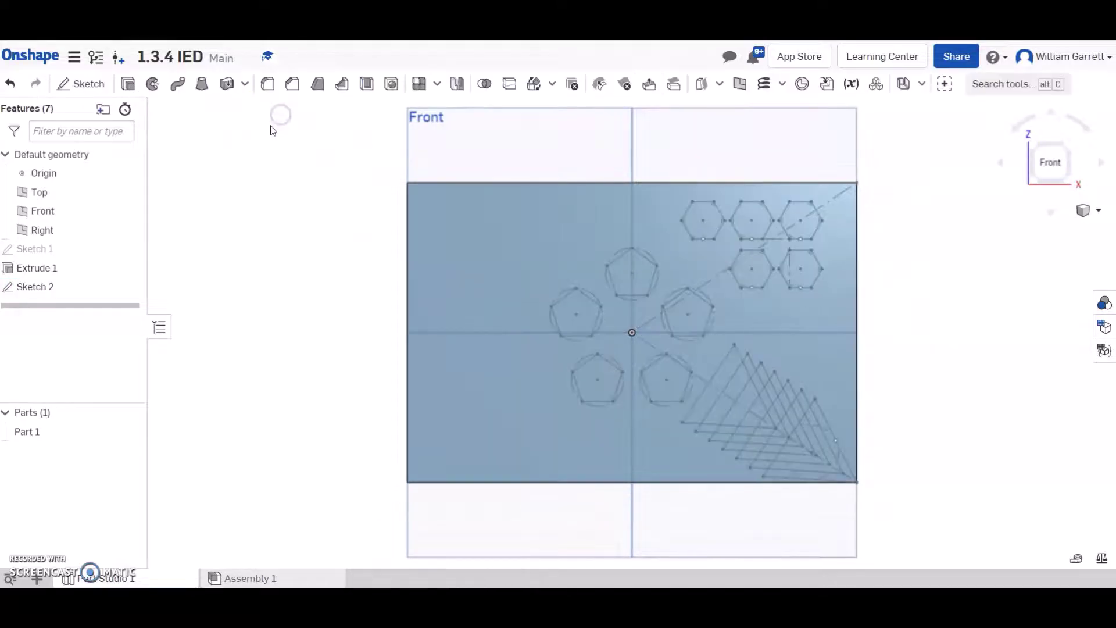
Start an Extrude that removes material through all, and select the five pentagons around the origin as its regions
left_click(128, 83)
left_click(235, 149)
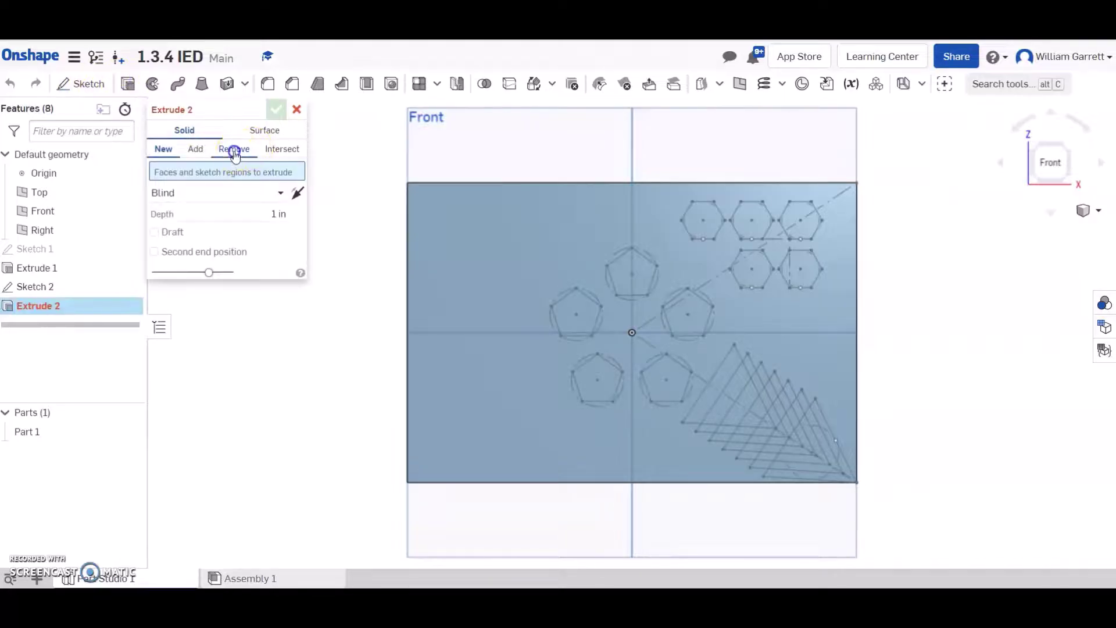
left_click(249, 193)
left_click(218, 330)
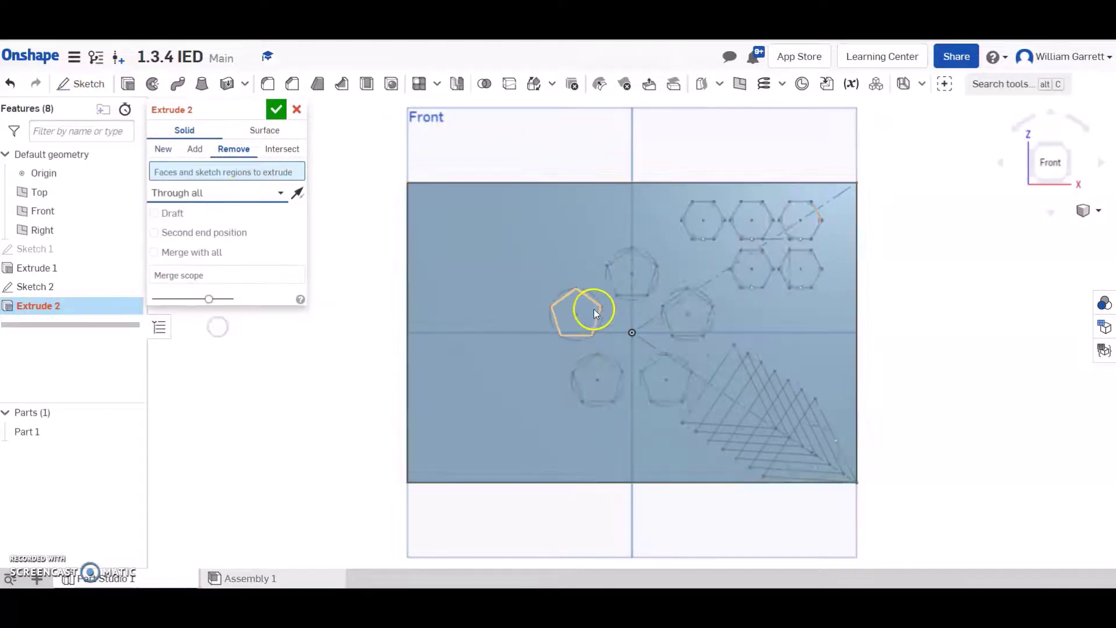
left_click(692, 309)
left_click(657, 372)
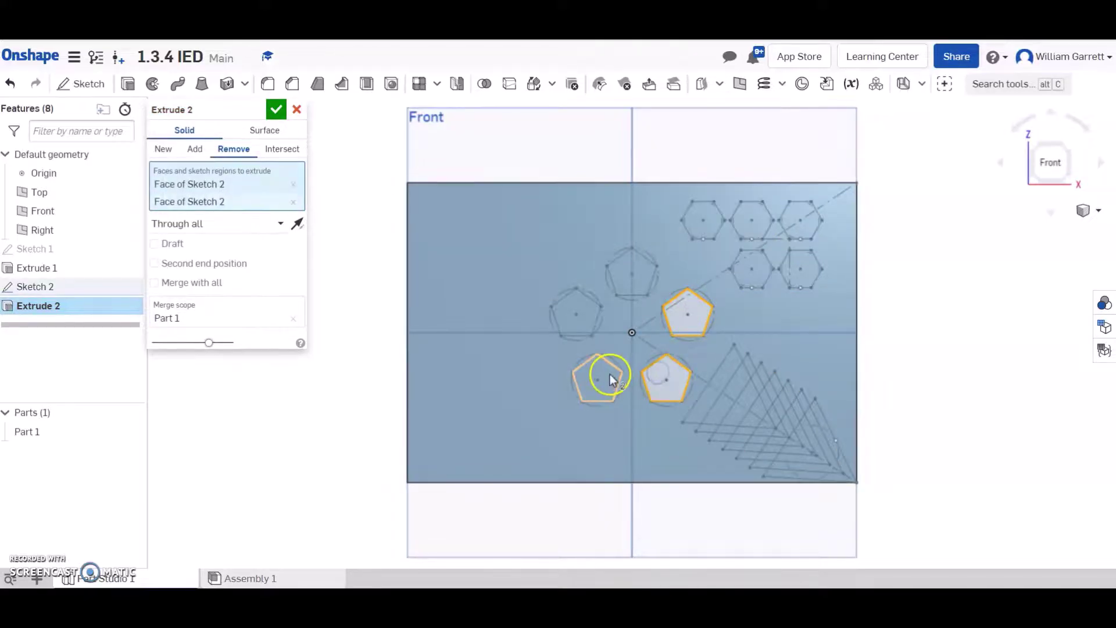
left_click(610, 377)
left_click(577, 308)
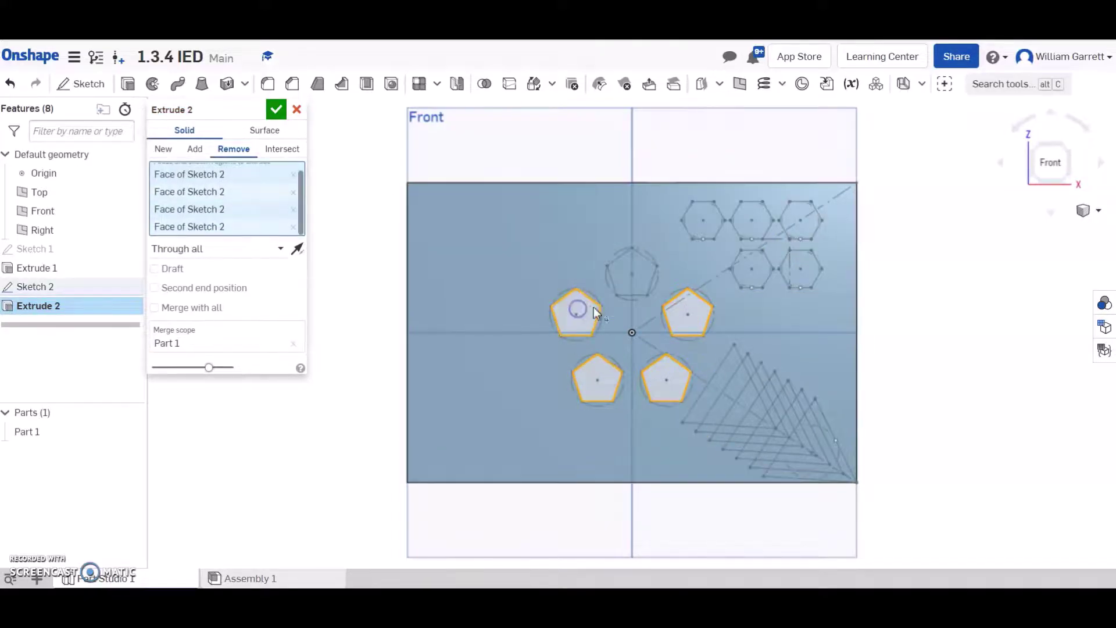
left_click(636, 267)
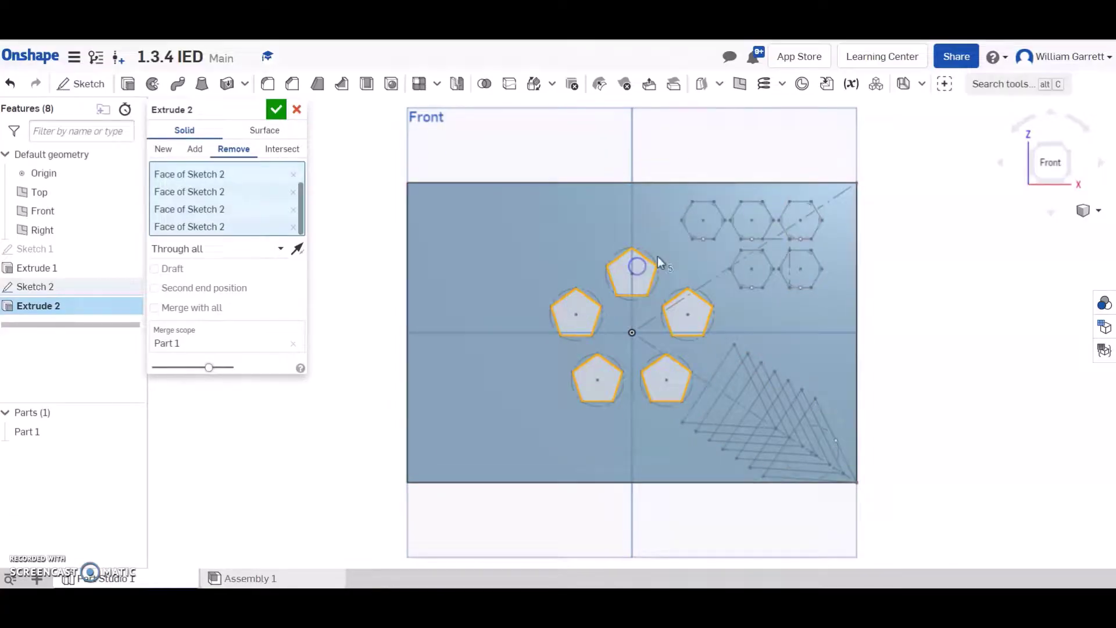
Add the five hexagons in the plate's upper corner to the through-all cut
left_click(706, 212)
left_click(753, 215)
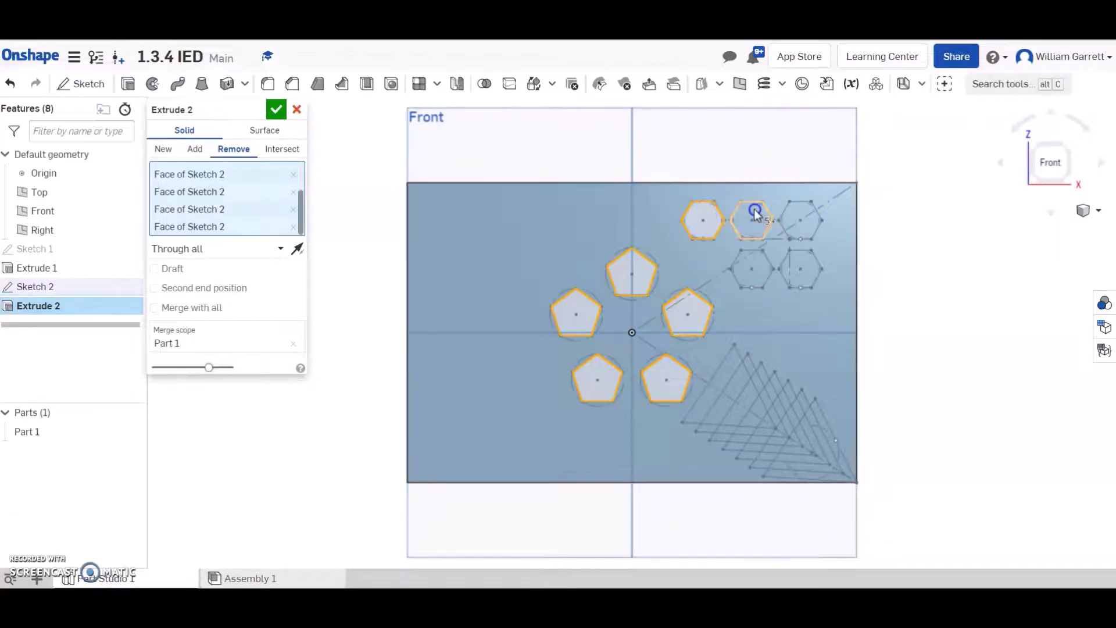
left_click(786, 214)
left_click(752, 260)
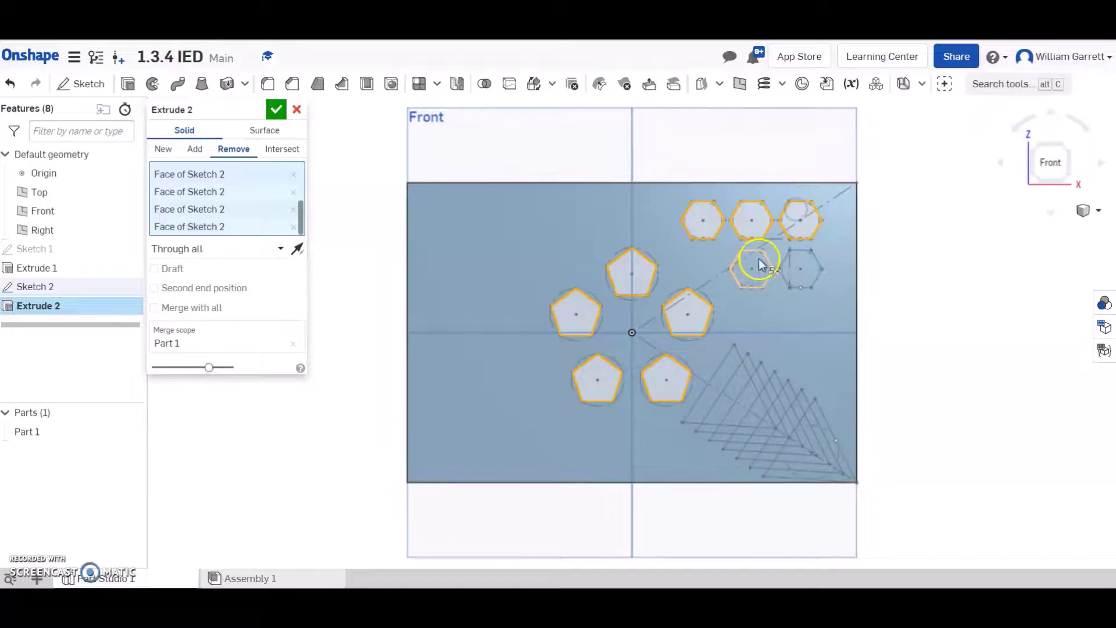
left_click(805, 259)
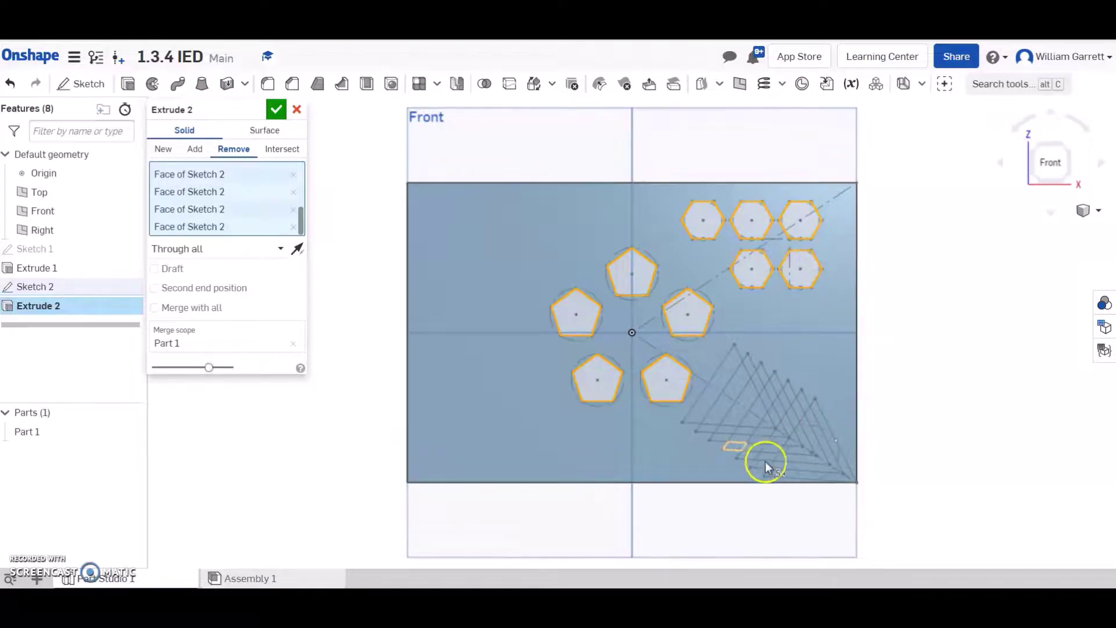
Add the two V-shaped strips nearest the plate's lower corner, formed by the overlapping triangles, to the cut regions
scroll(835, 454, "up", 2)
scroll(828, 458, "up", 2)
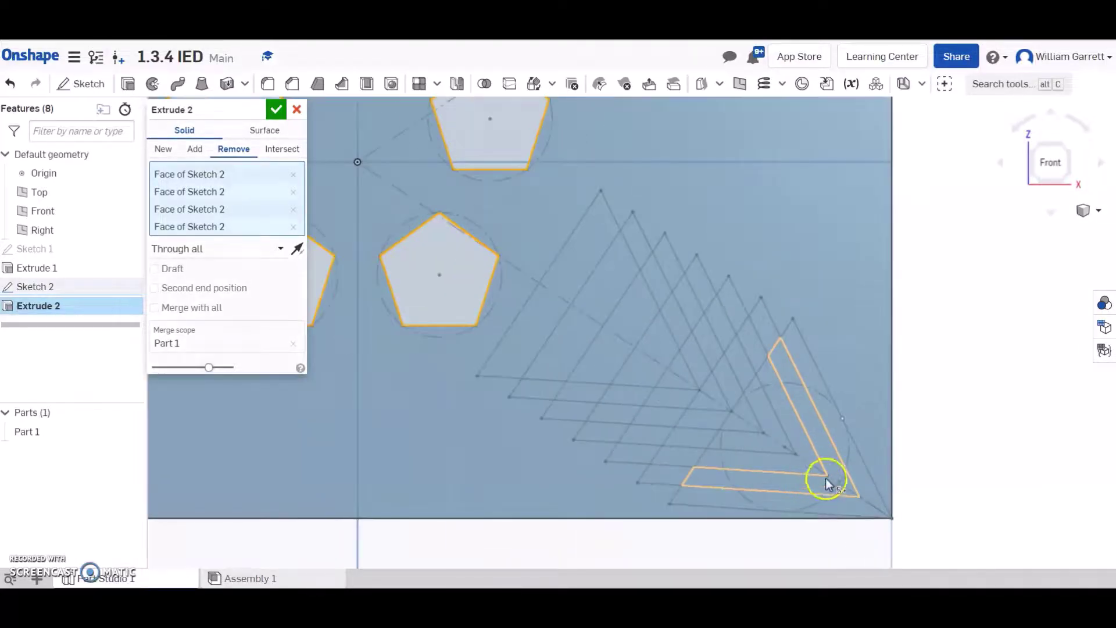
left_click(775, 479)
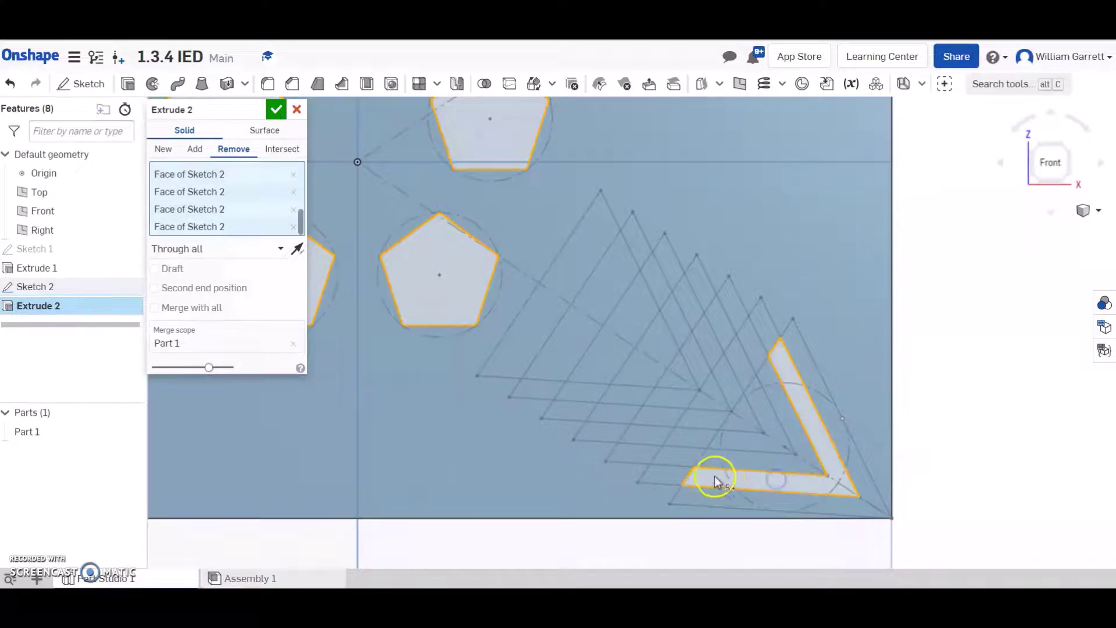
left_click(768, 335)
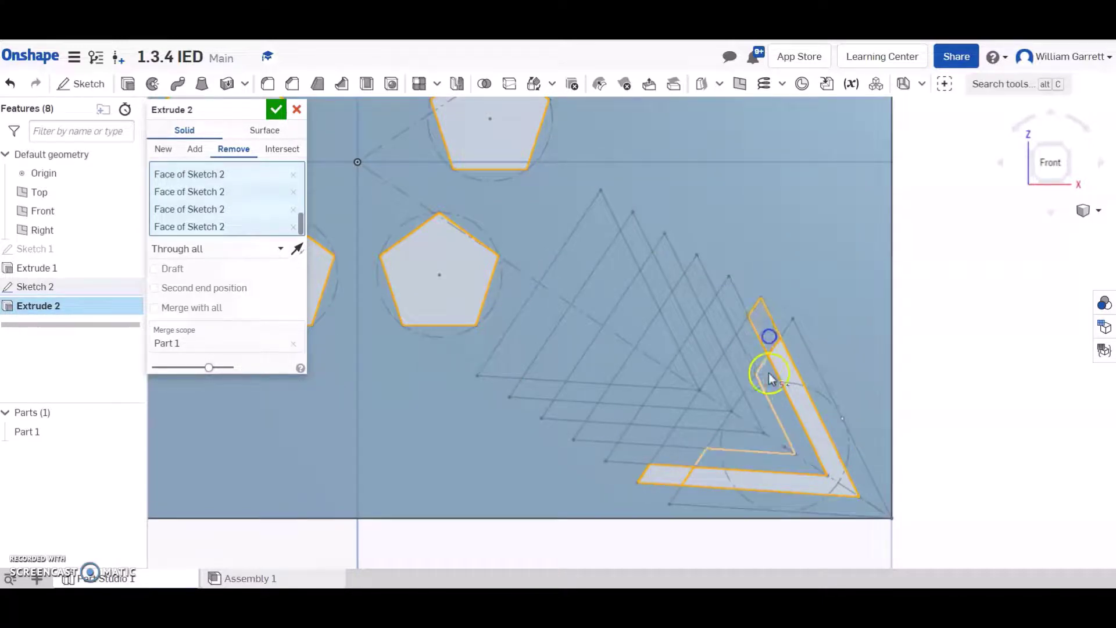
left_click(743, 442)
left_click(696, 442)
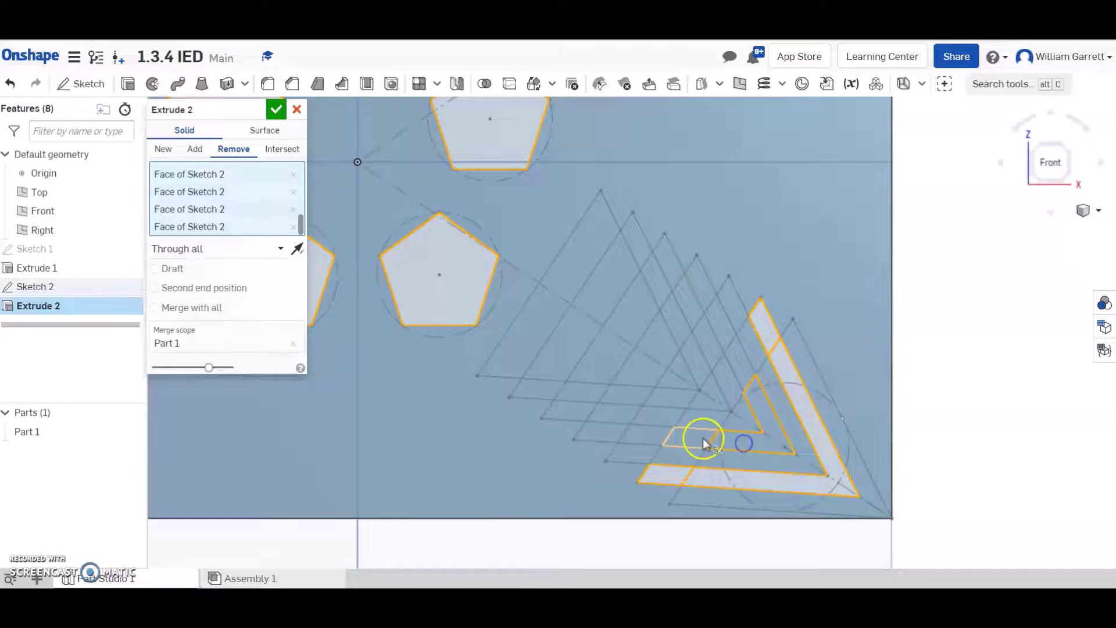
left_click(647, 438)
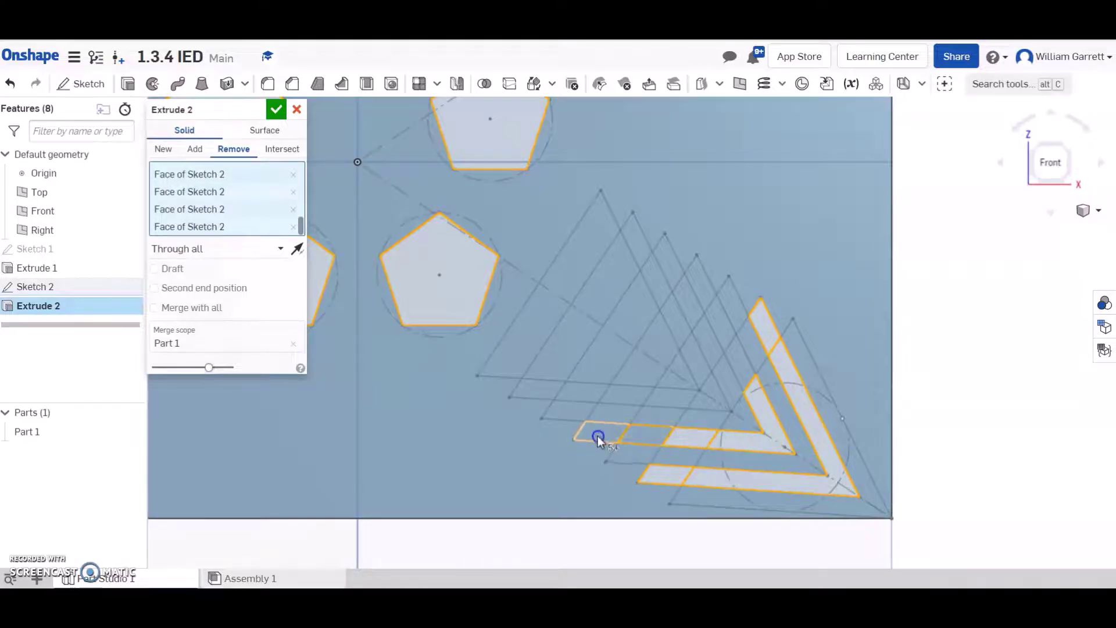
left_click(726, 342)
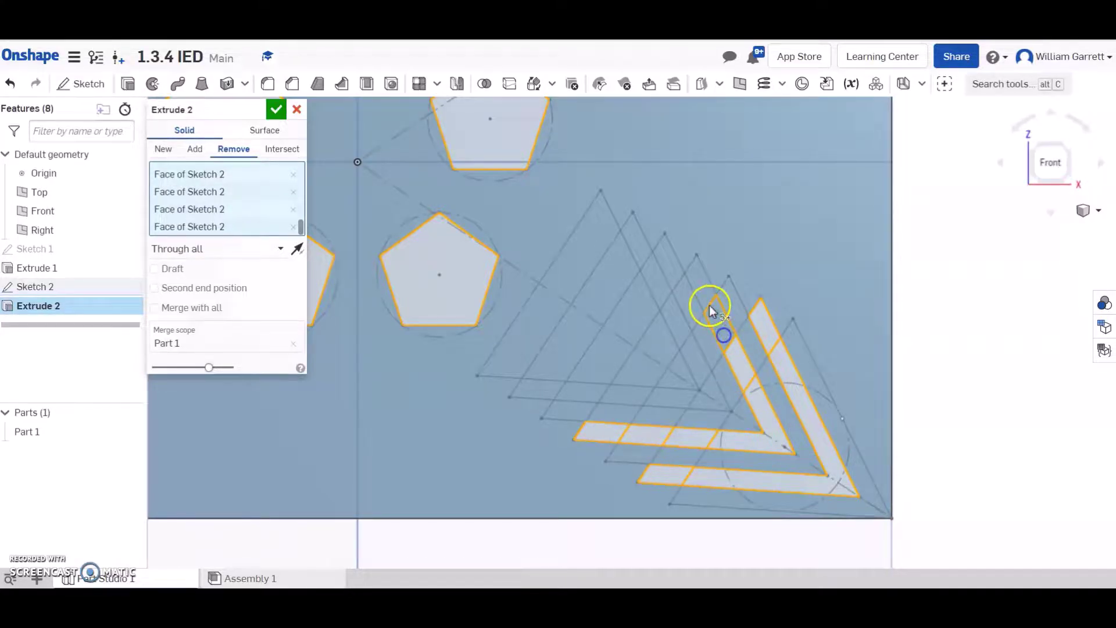
Add every region of the third V-shaped strip, closest to the origin, to the cut and accept the extrude
left_click(705, 395)
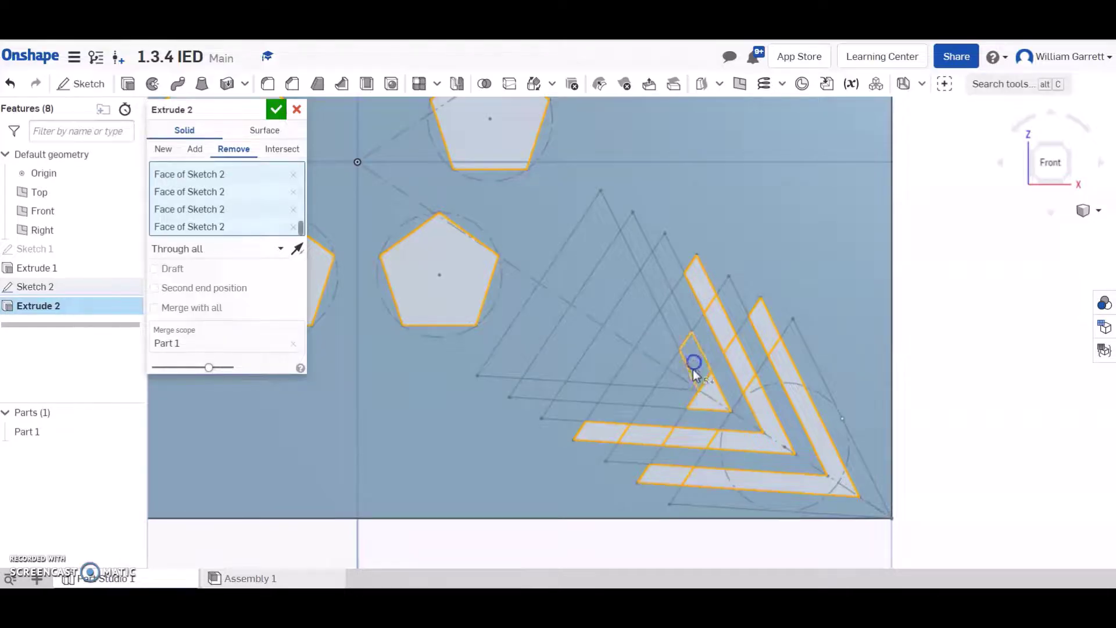
left_click(694, 368)
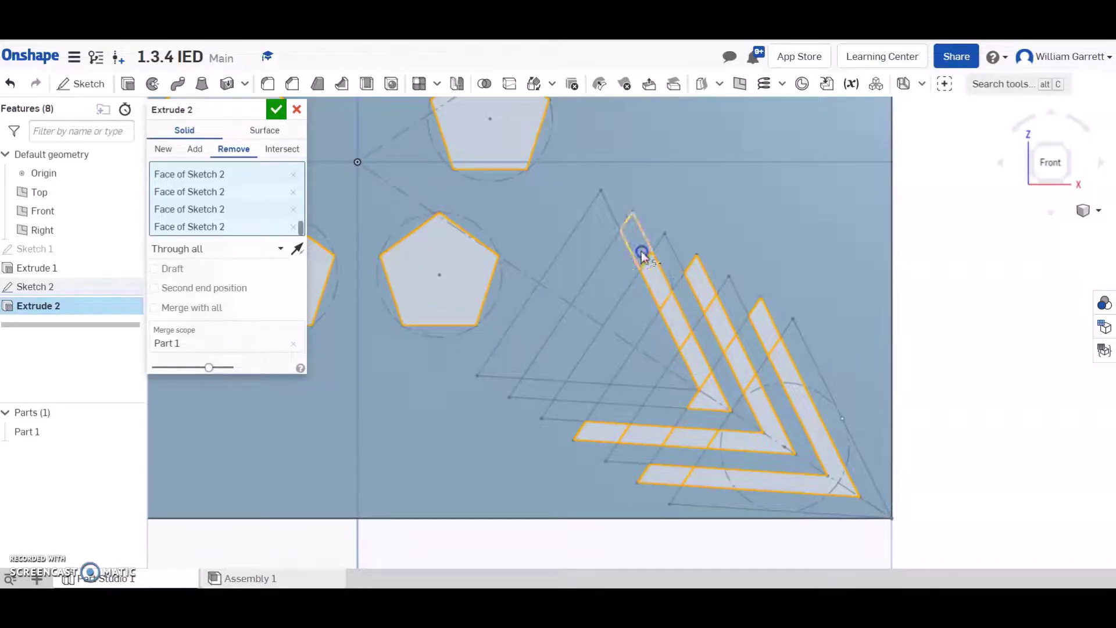
left_click(641, 251)
left_click(667, 396)
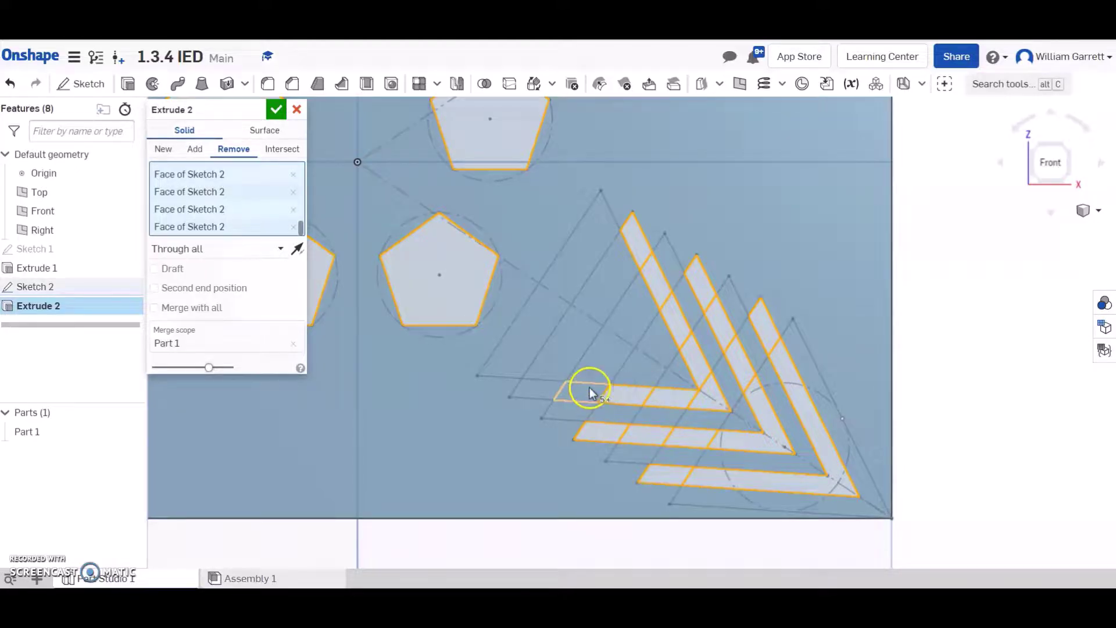
left_click(553, 397)
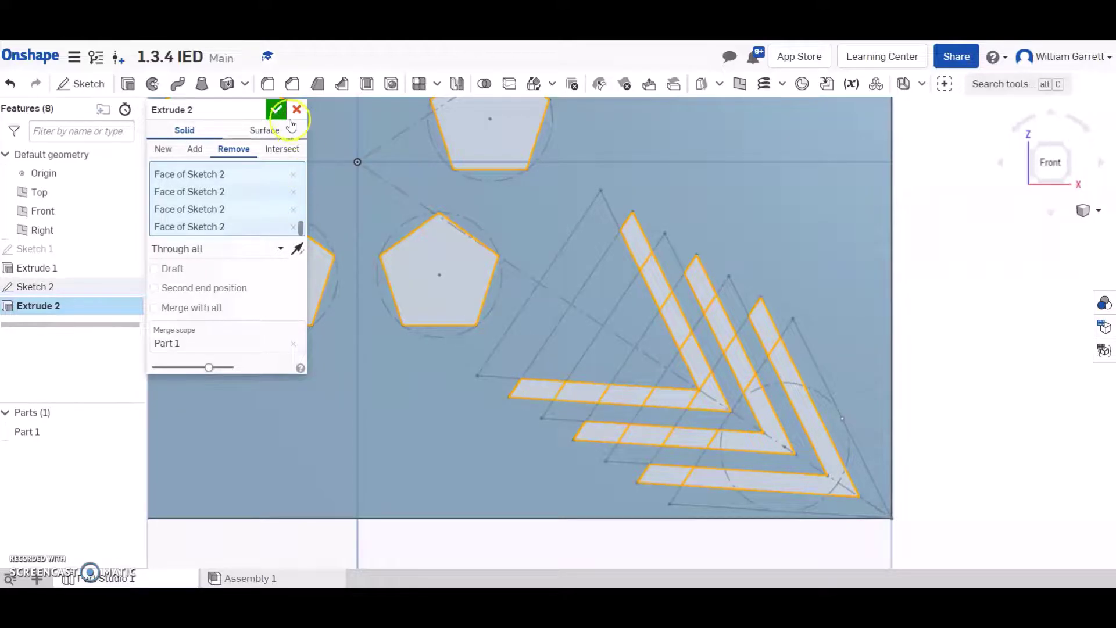
left_click(271, 110)
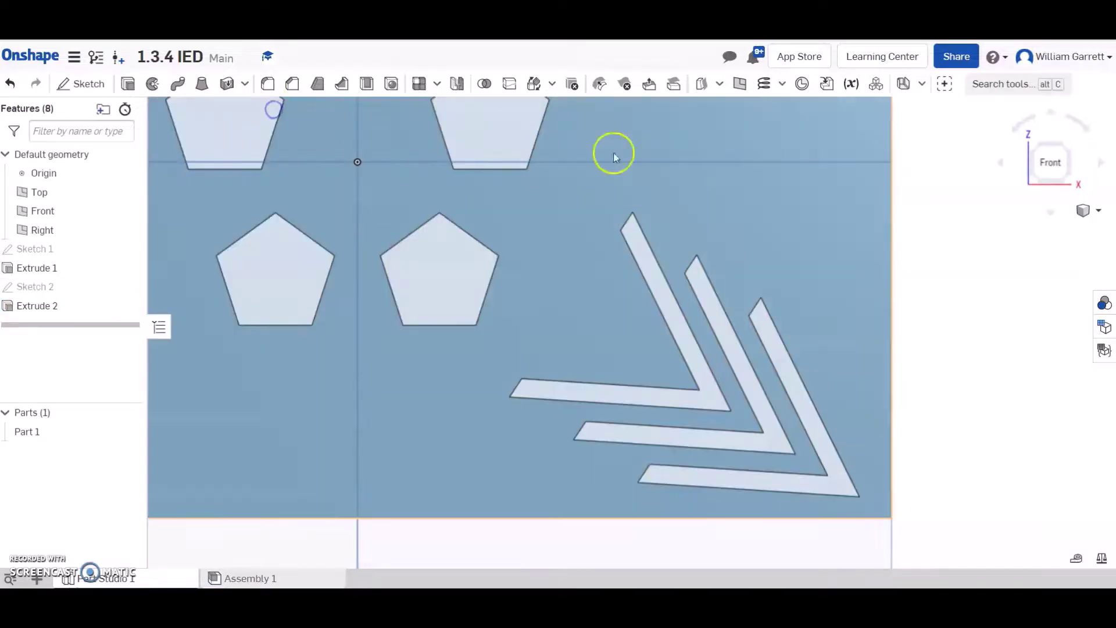
Compare the plate with Figures 7 and 8 on the course page, and start a sketch on the plate's front face
left_click(1064, 150)
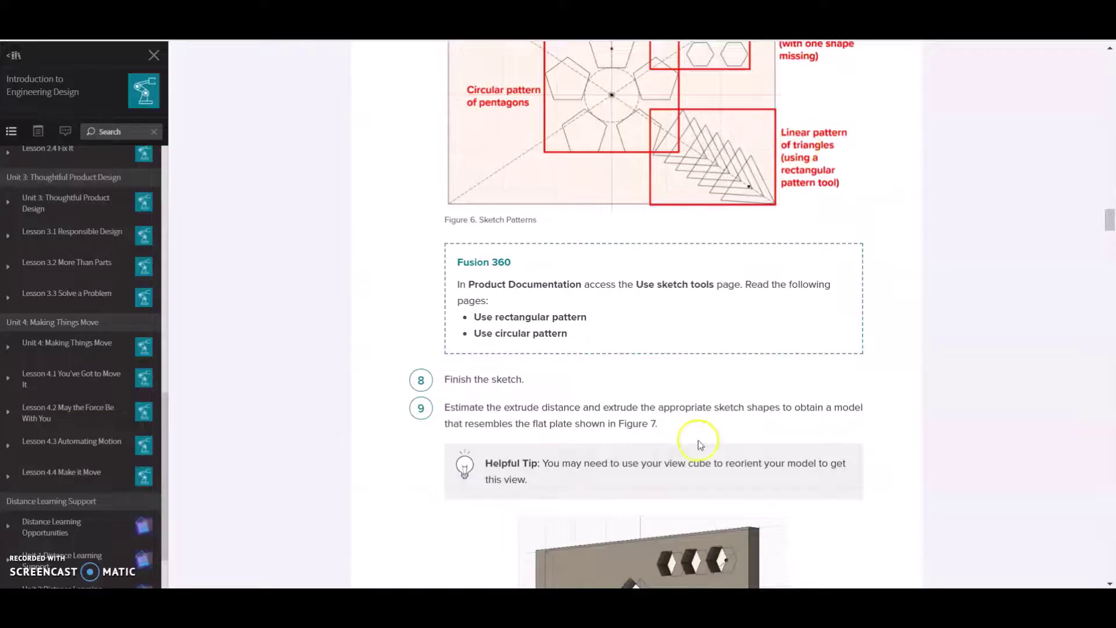
scroll(705, 398, "down", 7)
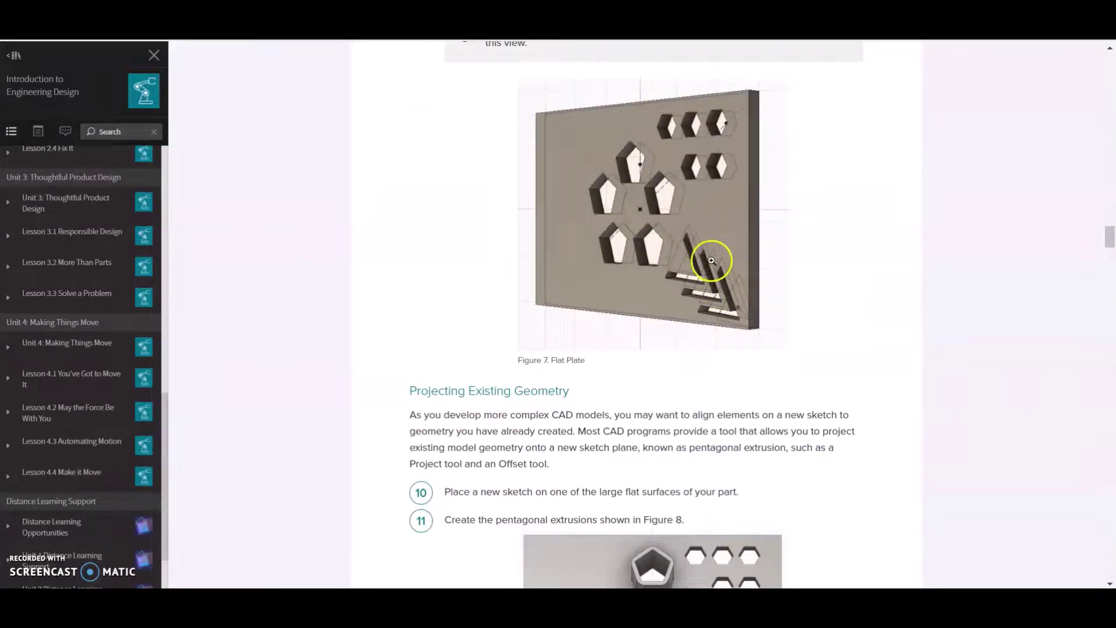
scroll(692, 381, "down", 3)
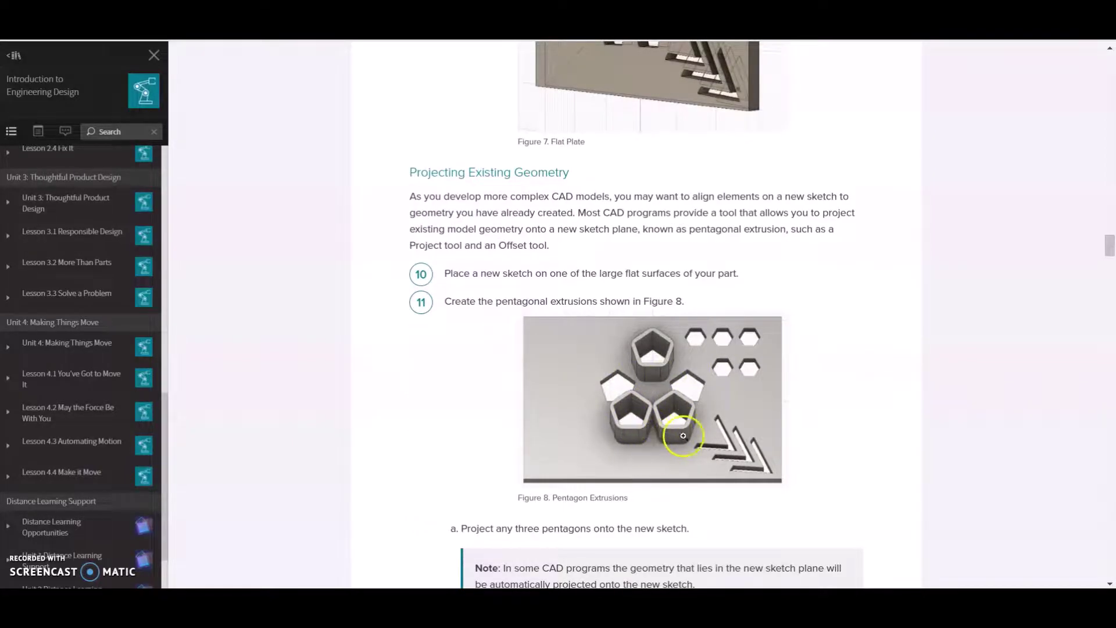
scroll(671, 451, "down", 7)
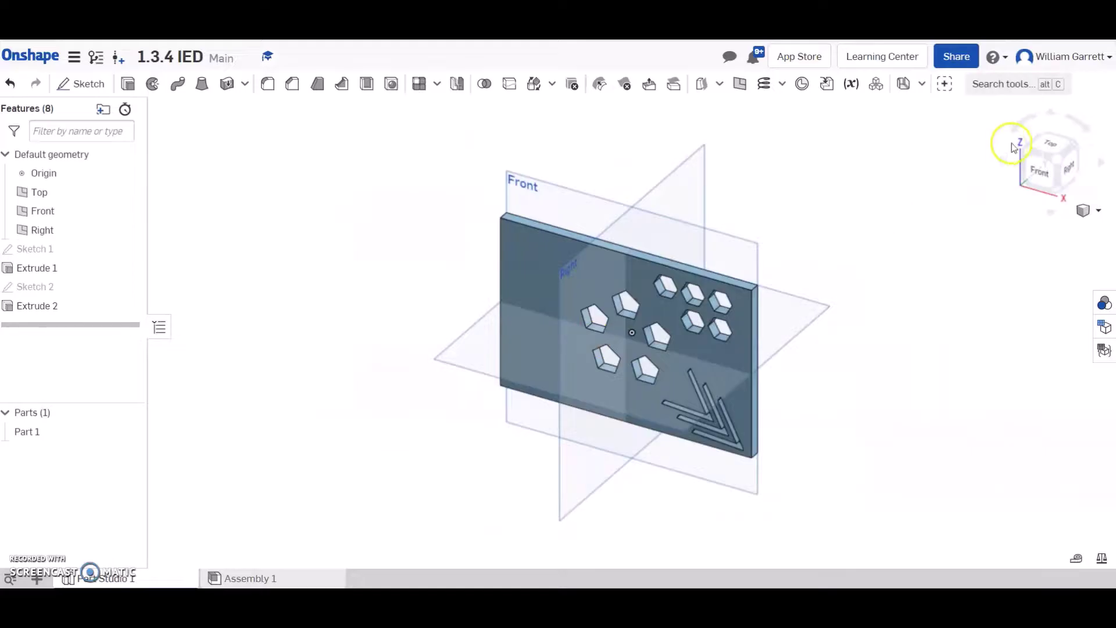
left_click(1016, 174)
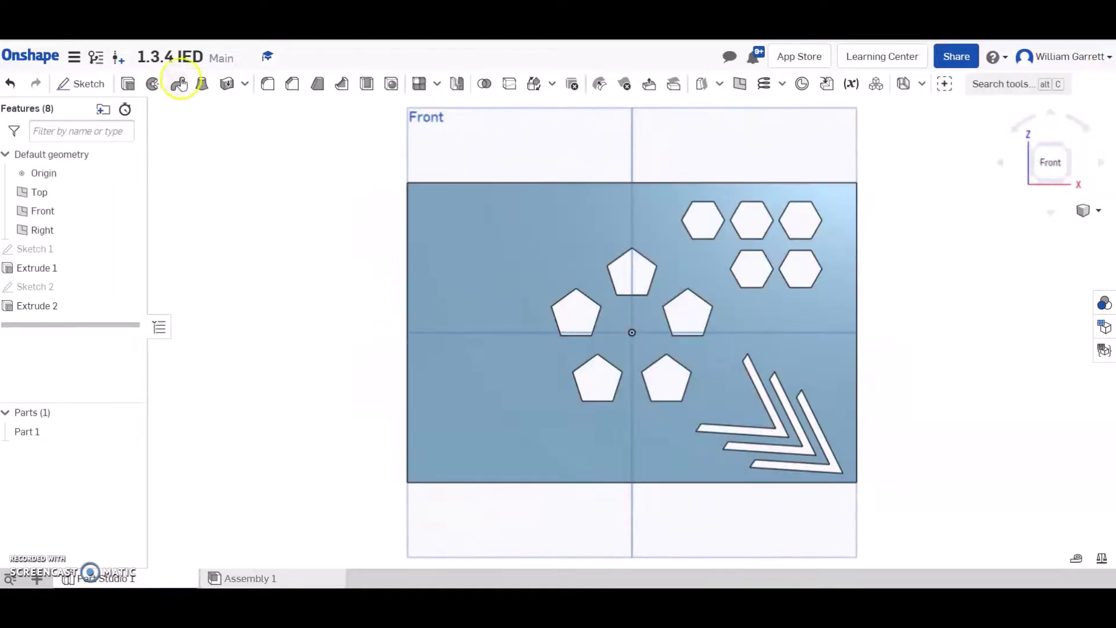
left_click(80, 84)
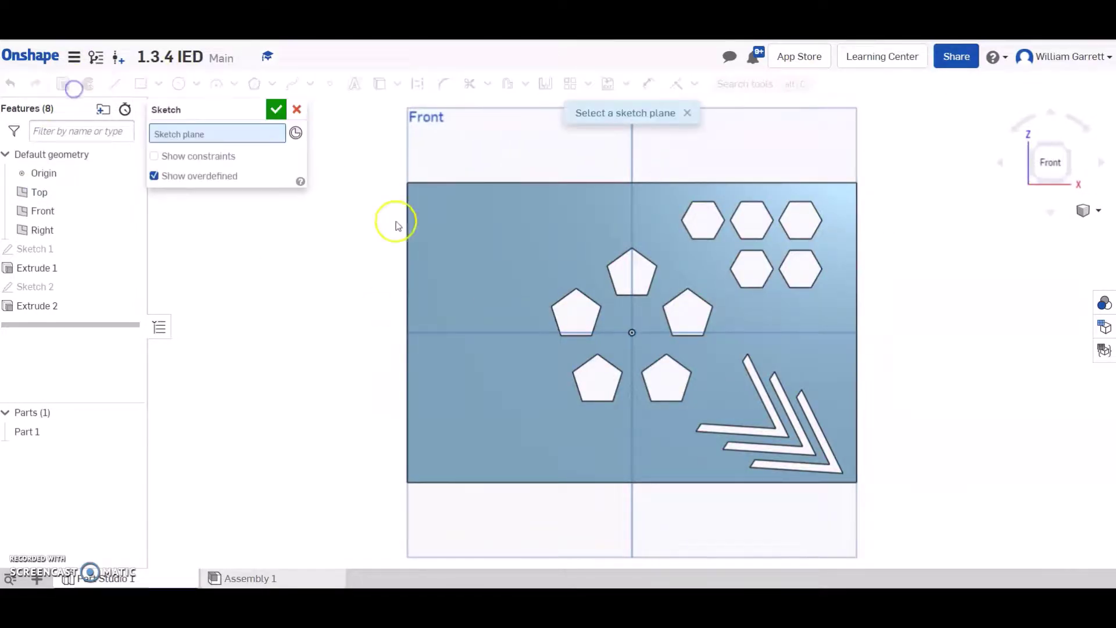
left_click(516, 232)
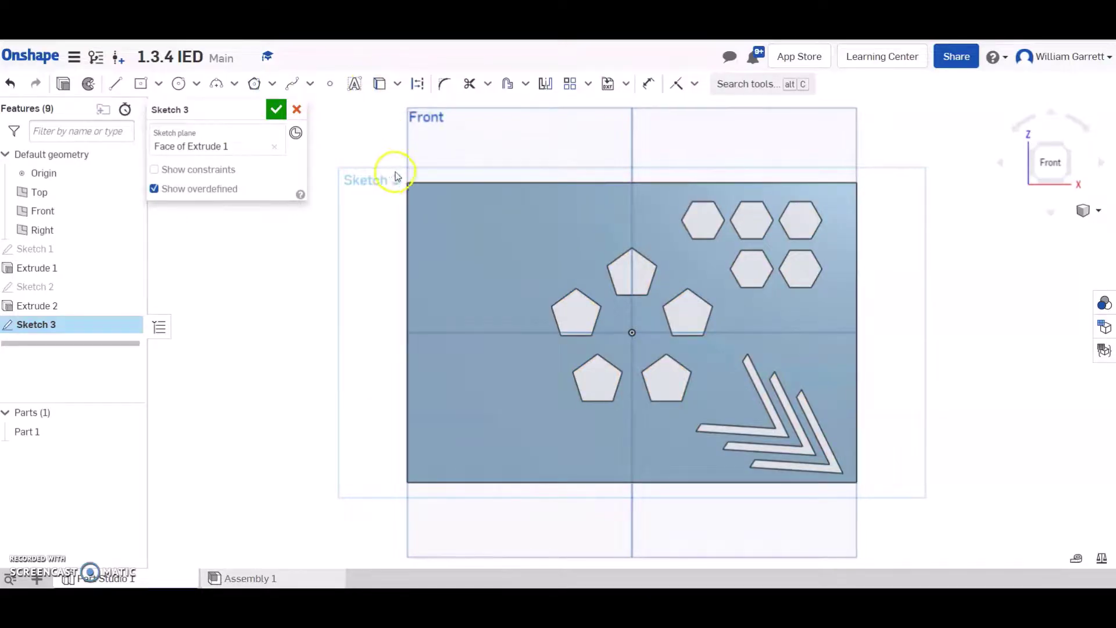
Offset all five edges of the top pentagon outward by 0.1 in, and leave the Offset tool
left_click(525, 83)
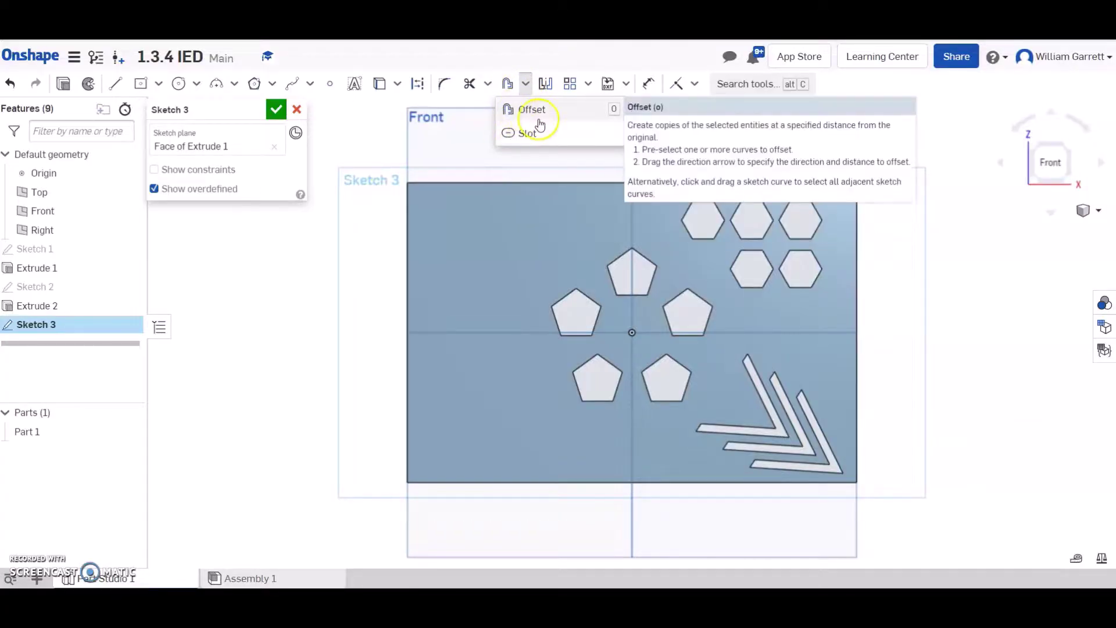
left_click(533, 110)
left_click(622, 257)
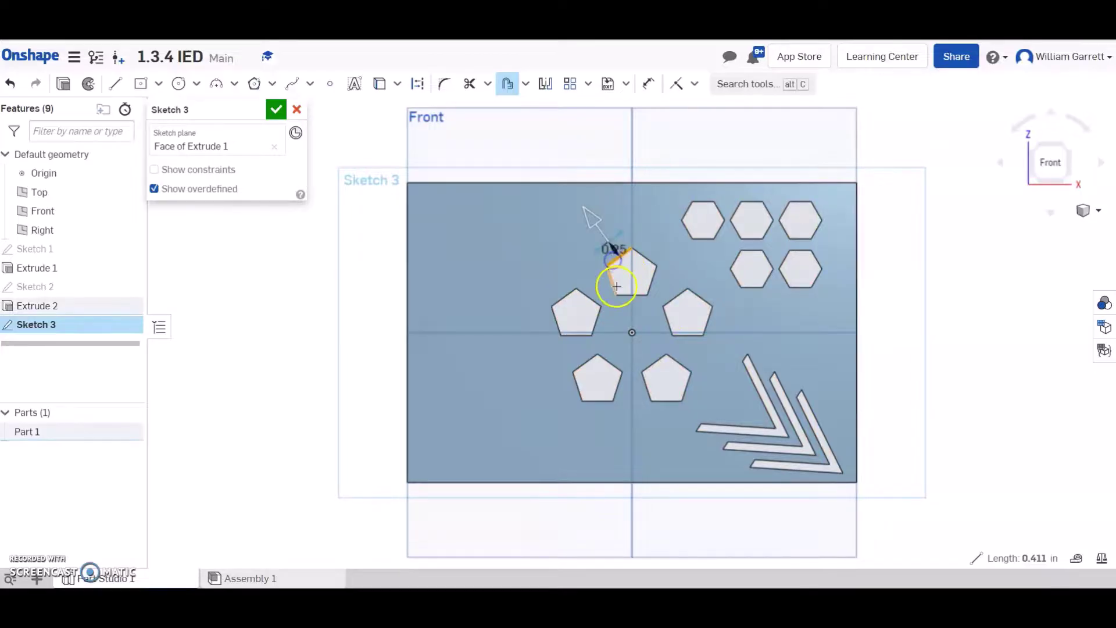
left_click(610, 256)
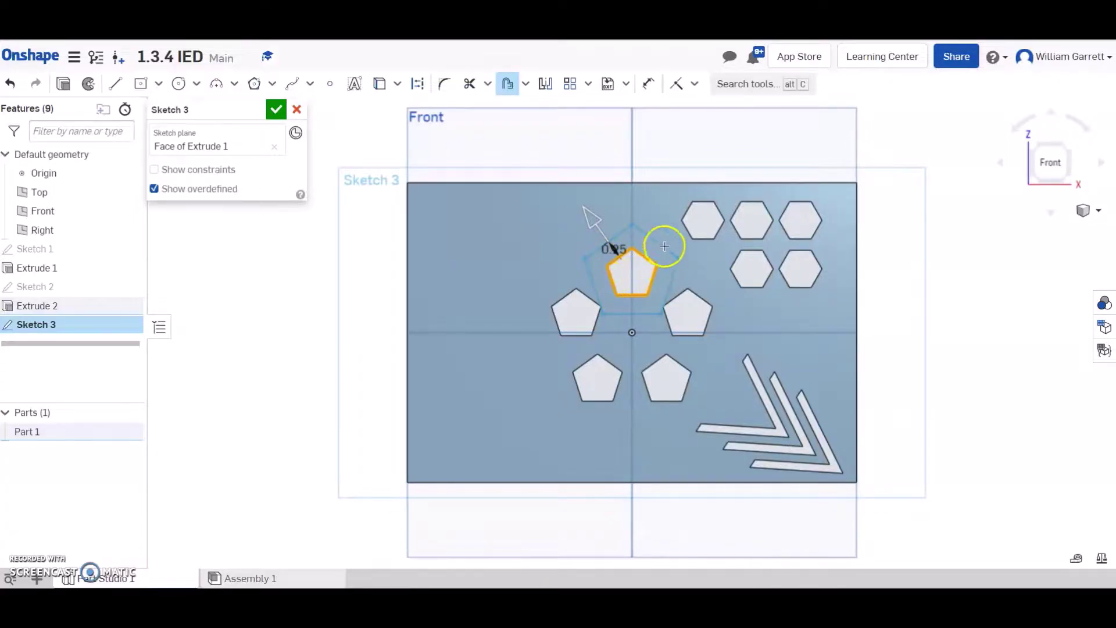
left_click(612, 245)
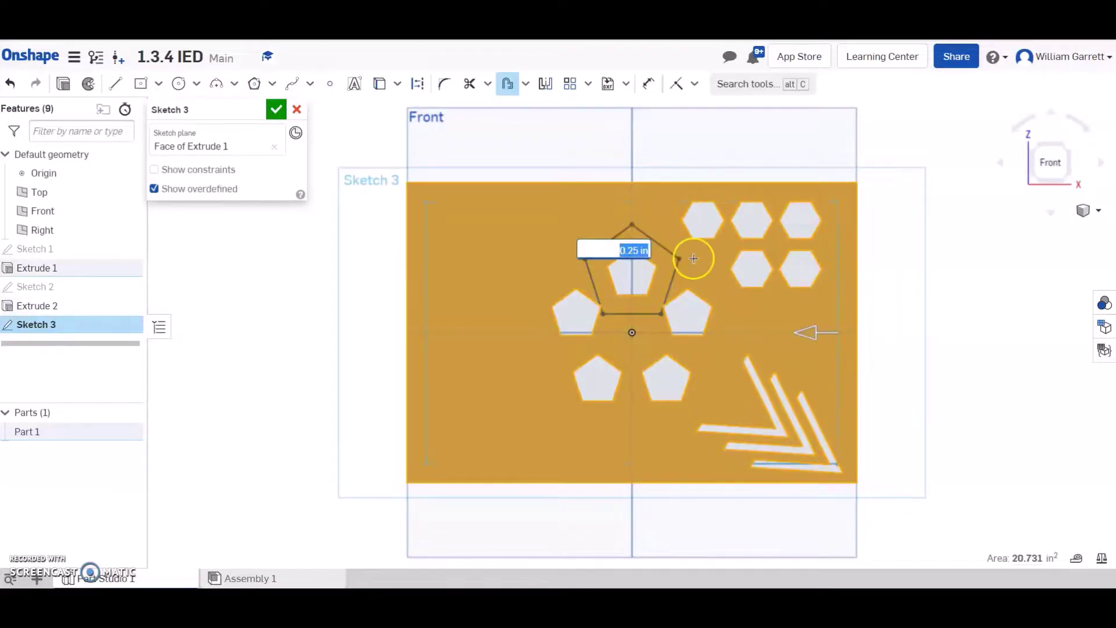
type("0.1")
key("Return")
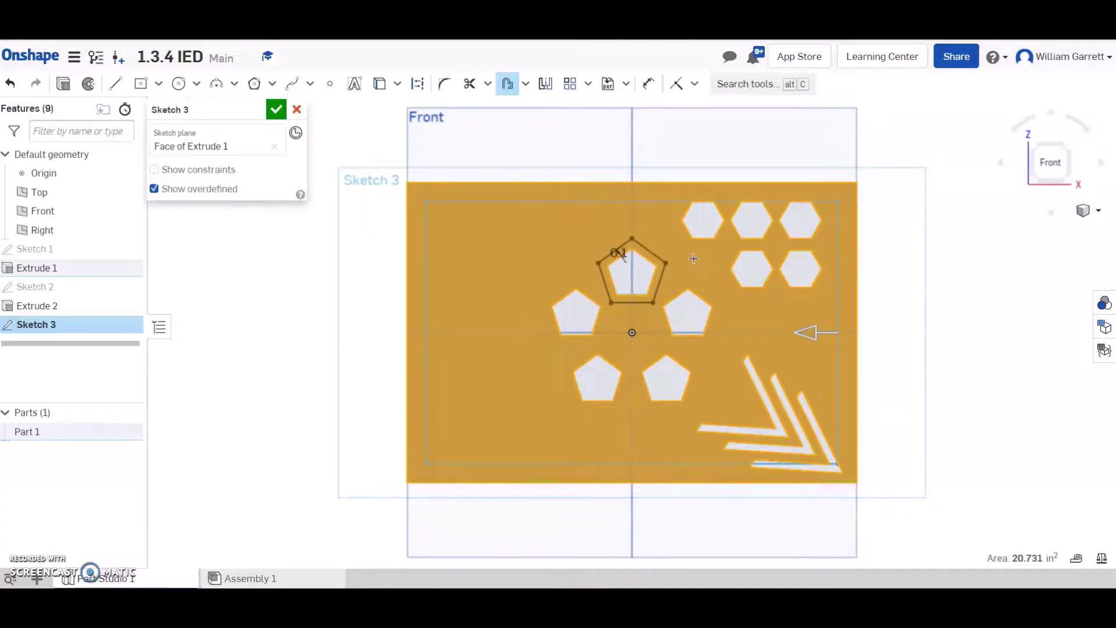
left_click(674, 411)
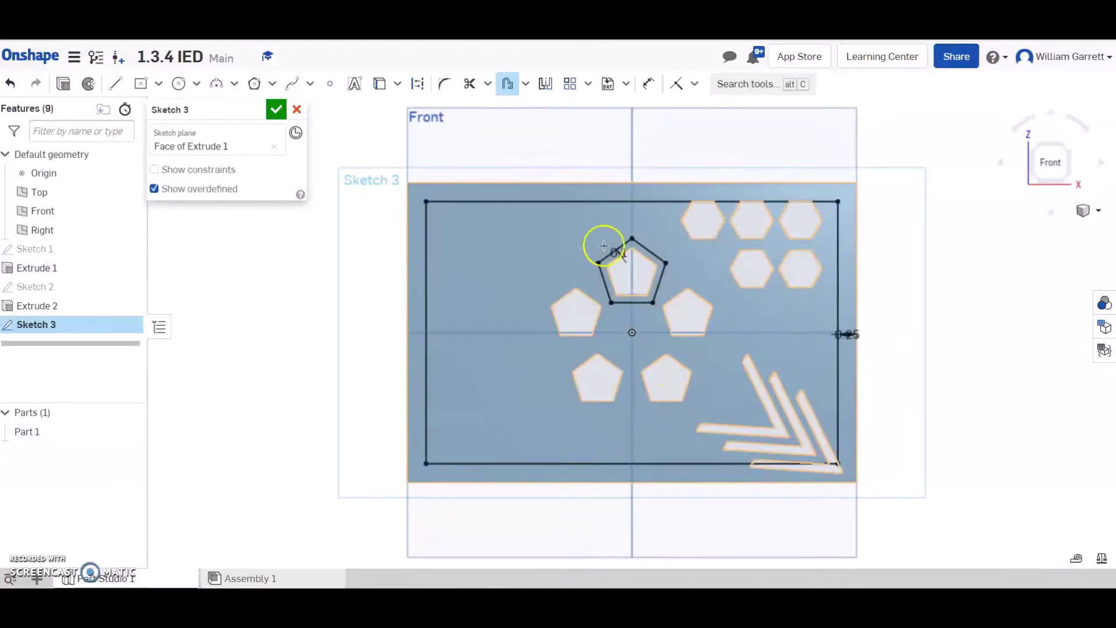
left_click(509, 85)
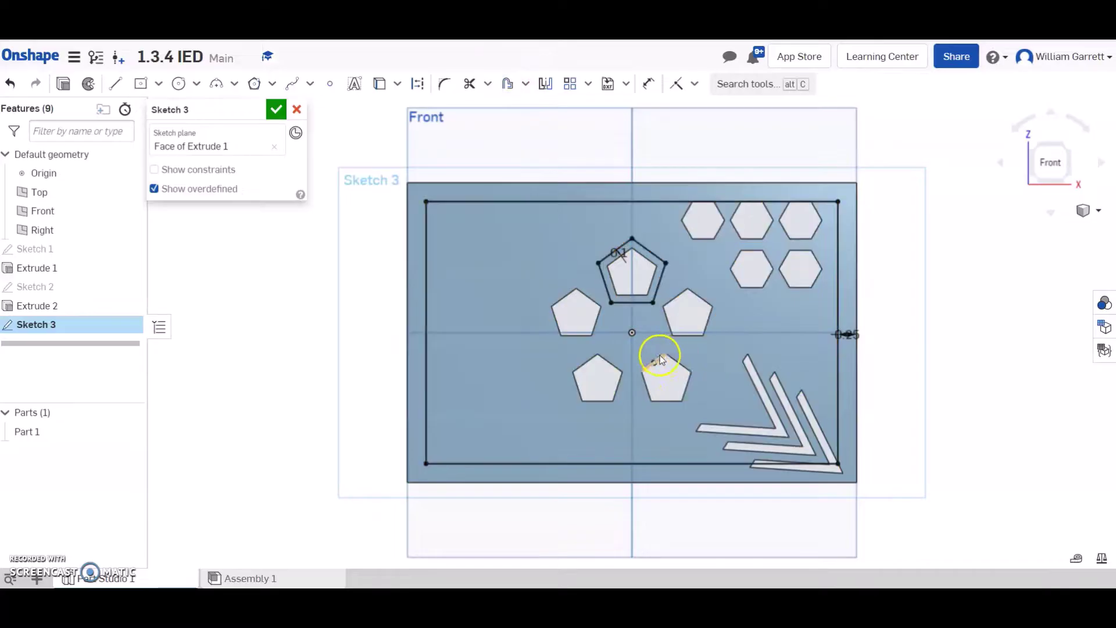
Offset all edges of the two lower pentagons outward by 0.1 in
left_click(649, 371)
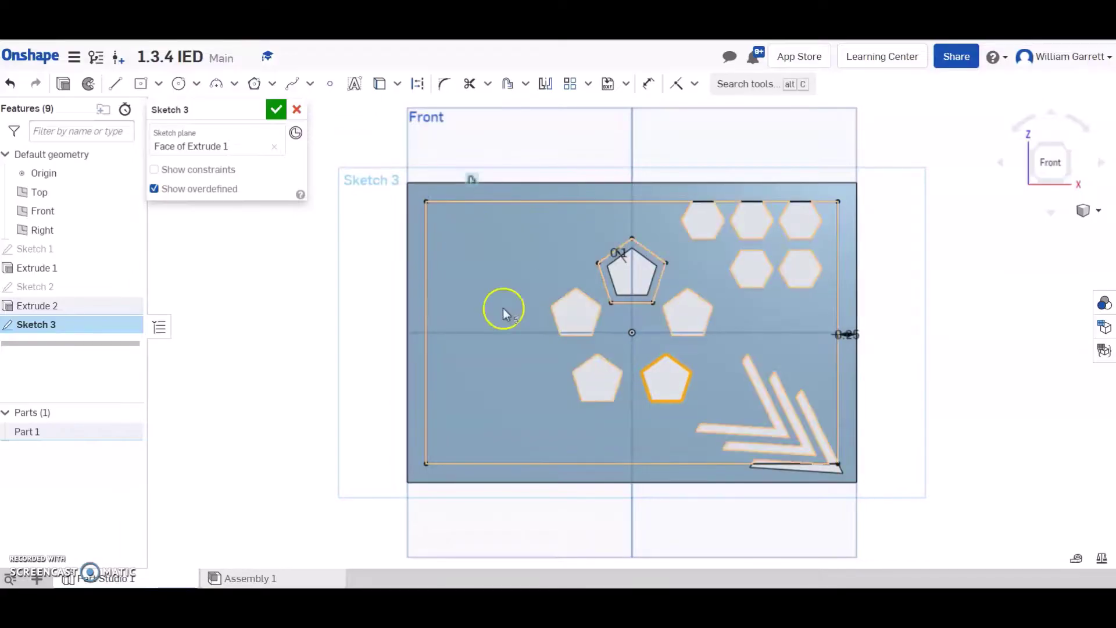
left_click(590, 403)
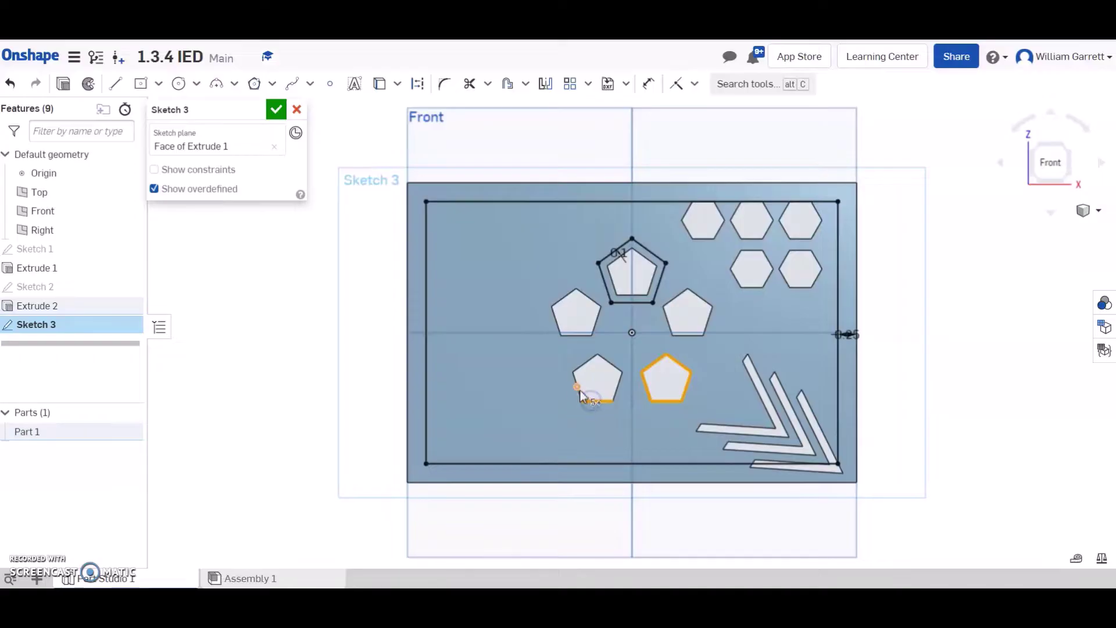
left_click(588, 375)
left_click(581, 373)
left_click(607, 362)
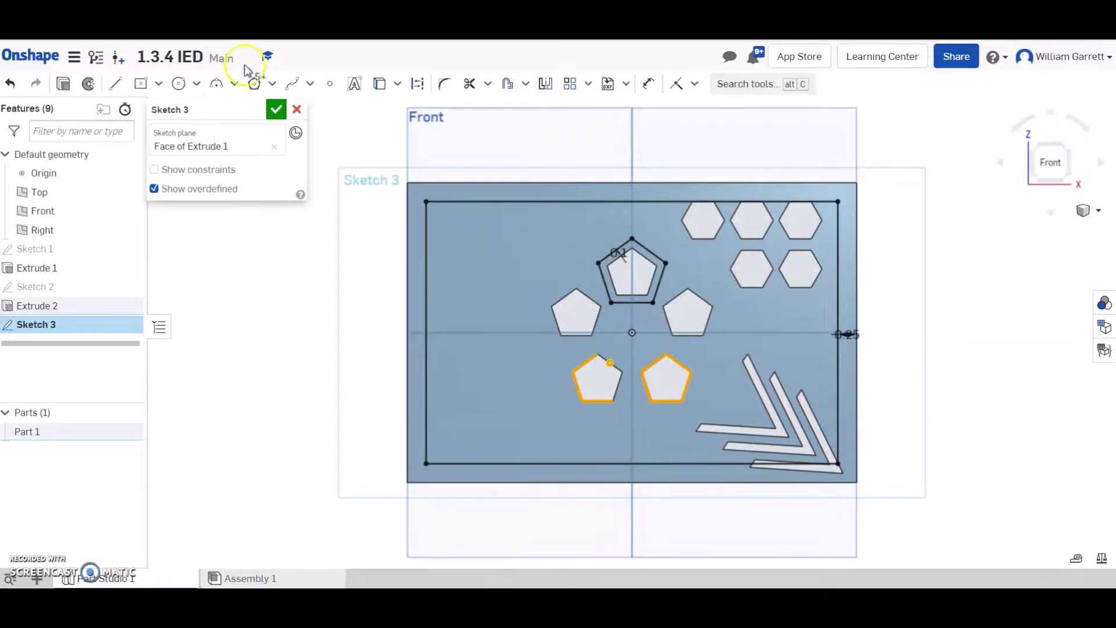
left_click(508, 83)
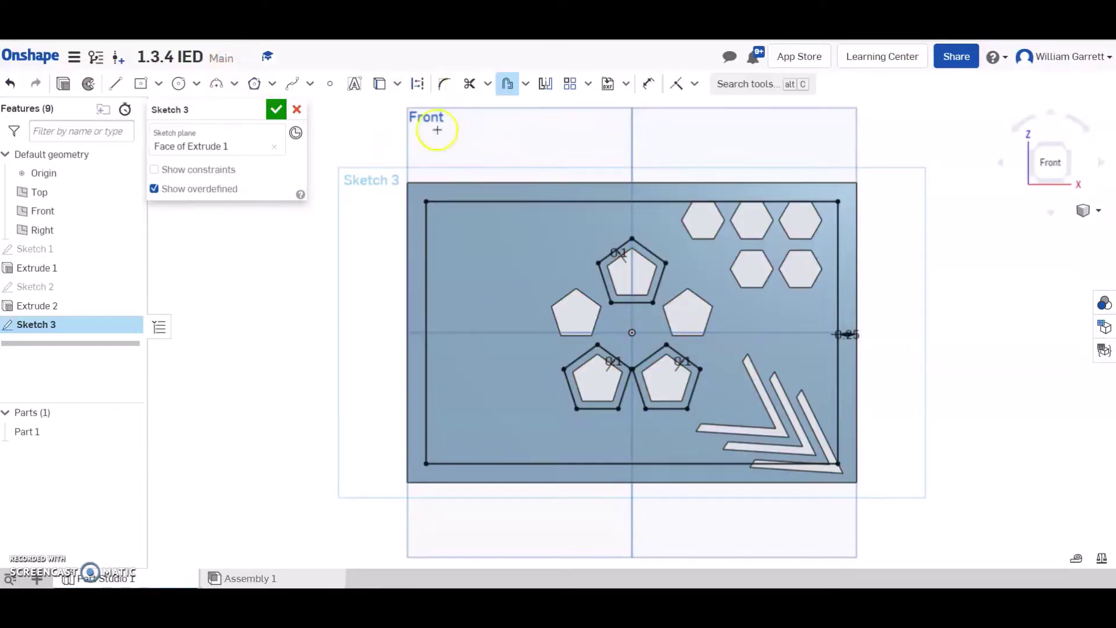
Fillet the top corner of the upper pentagon's offset outline with a 0.2 in radius
left_click(445, 87)
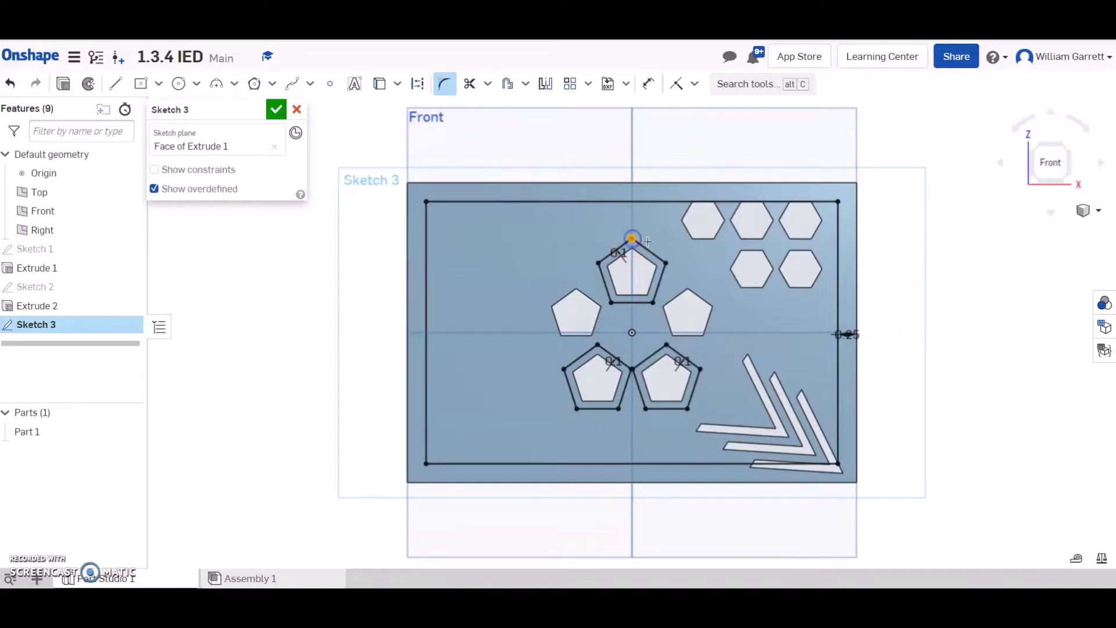
left_click(663, 258)
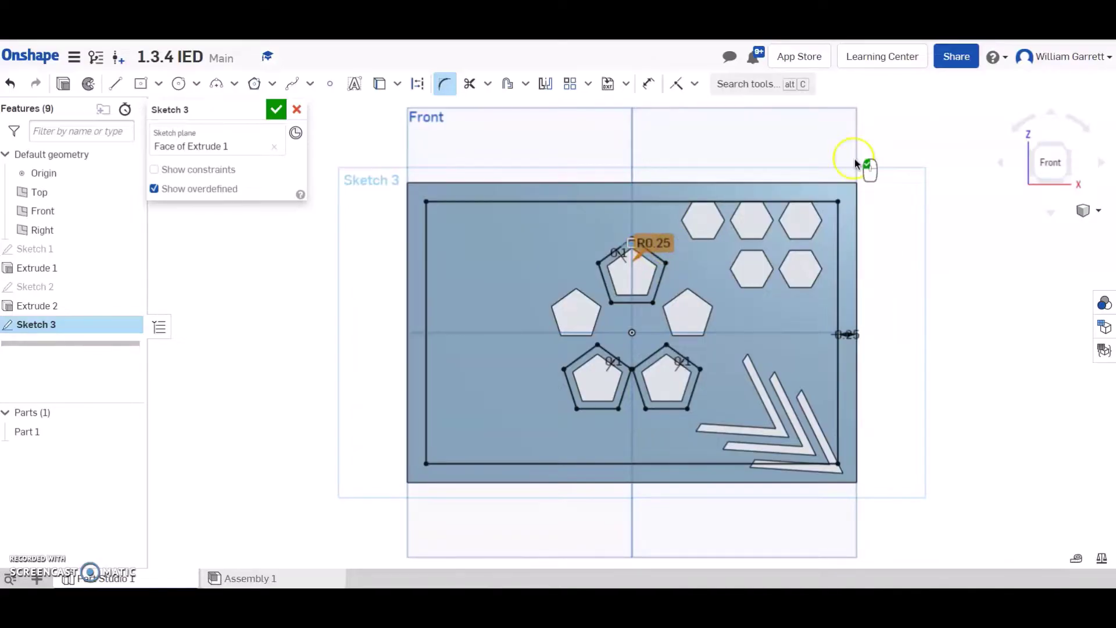
double_click(663, 255)
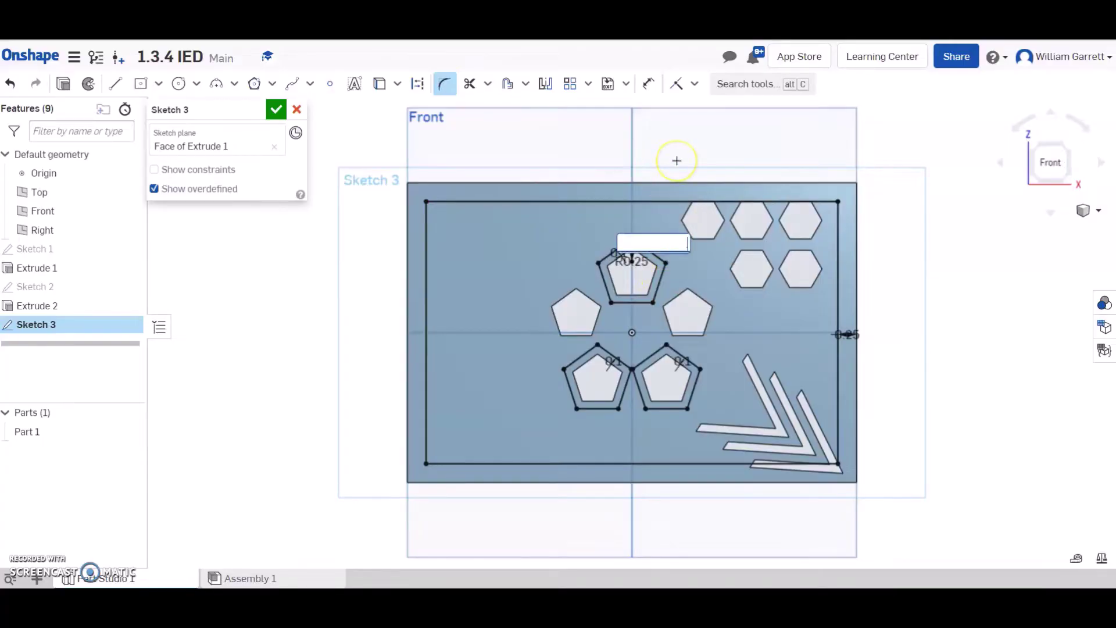
type(".2")
key("Return")
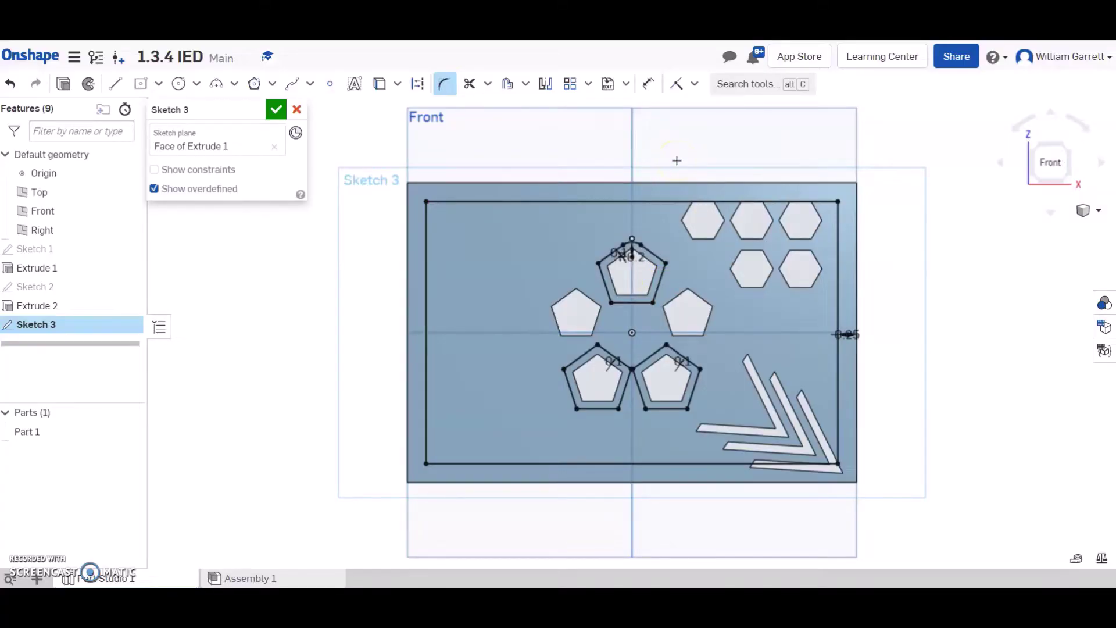
Fillet the remaining corners of the upper offset pentagon and the corners of both lower ones with a 0.2 in radius
left_click(663, 260)
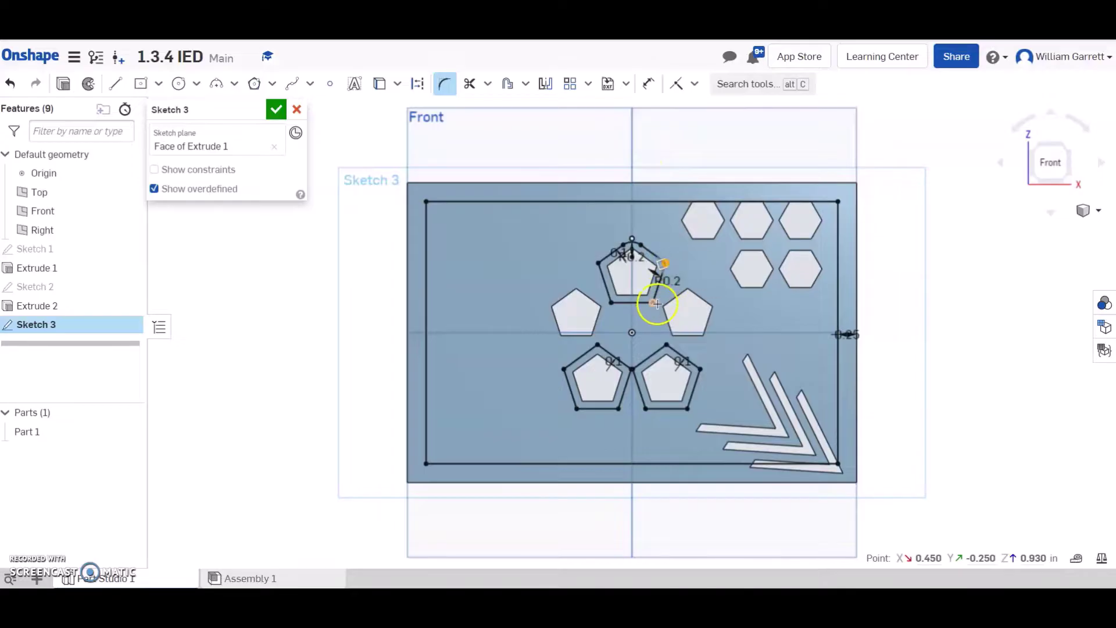
left_click(610, 304)
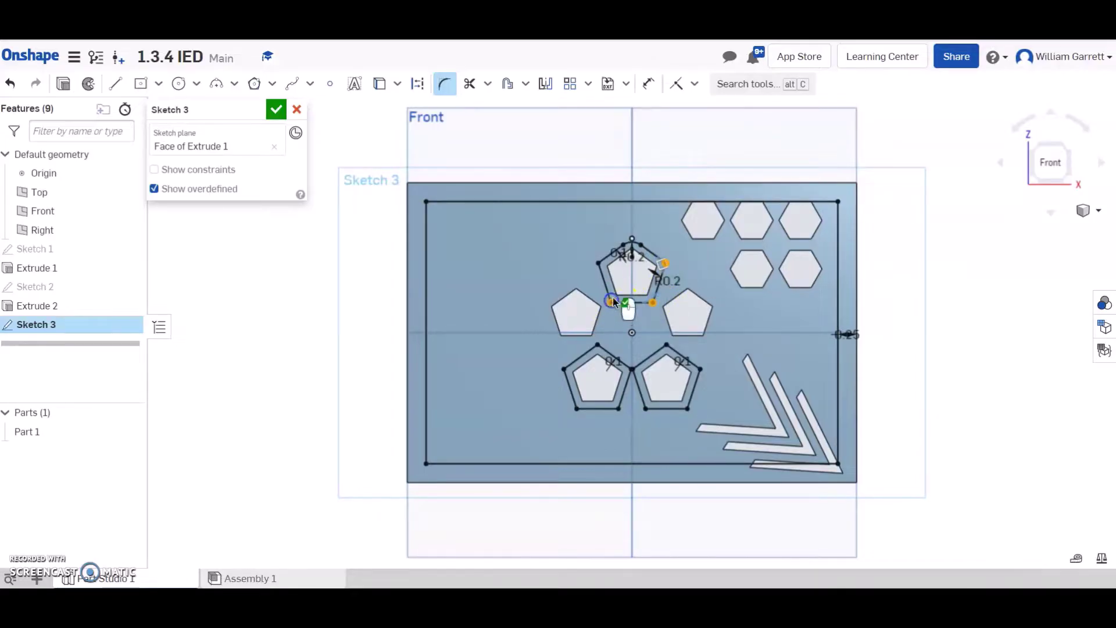
left_click(598, 269)
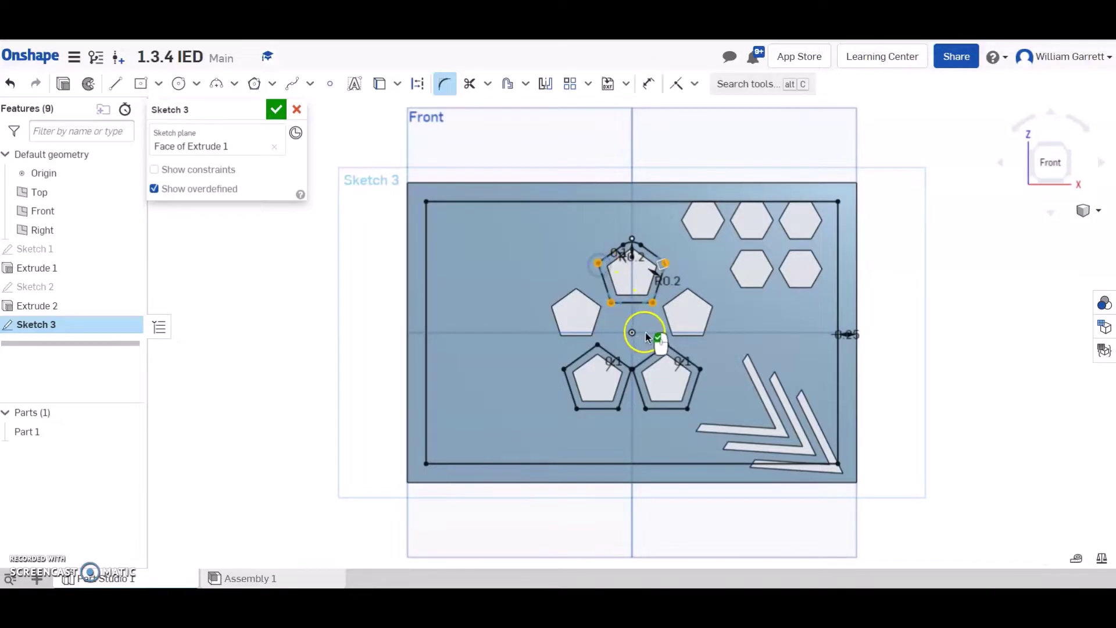
left_click(698, 366)
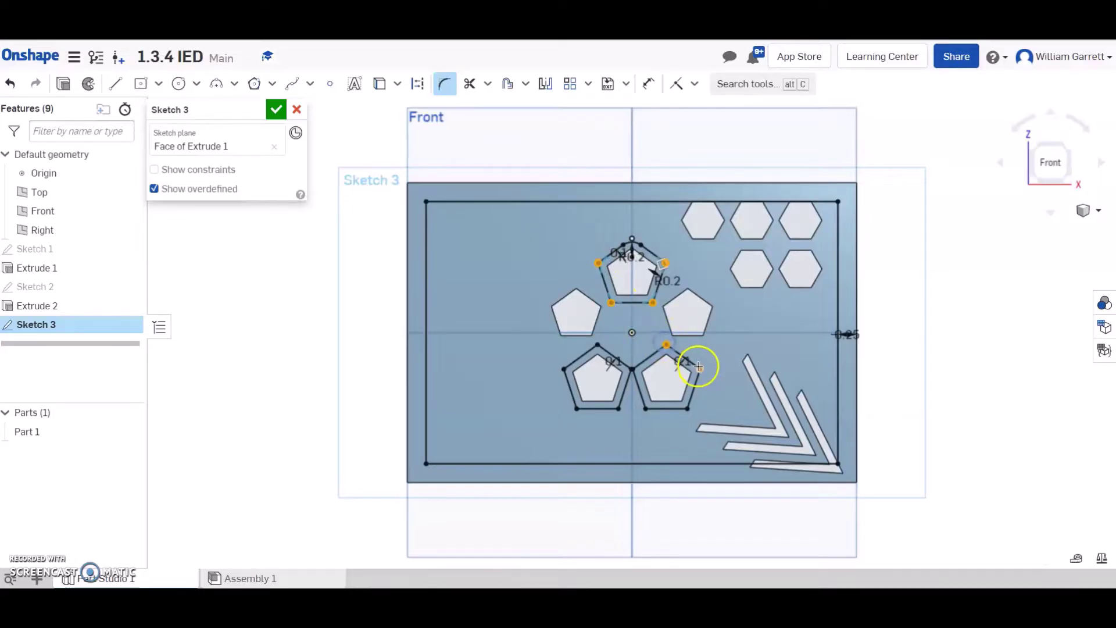
left_click(688, 406)
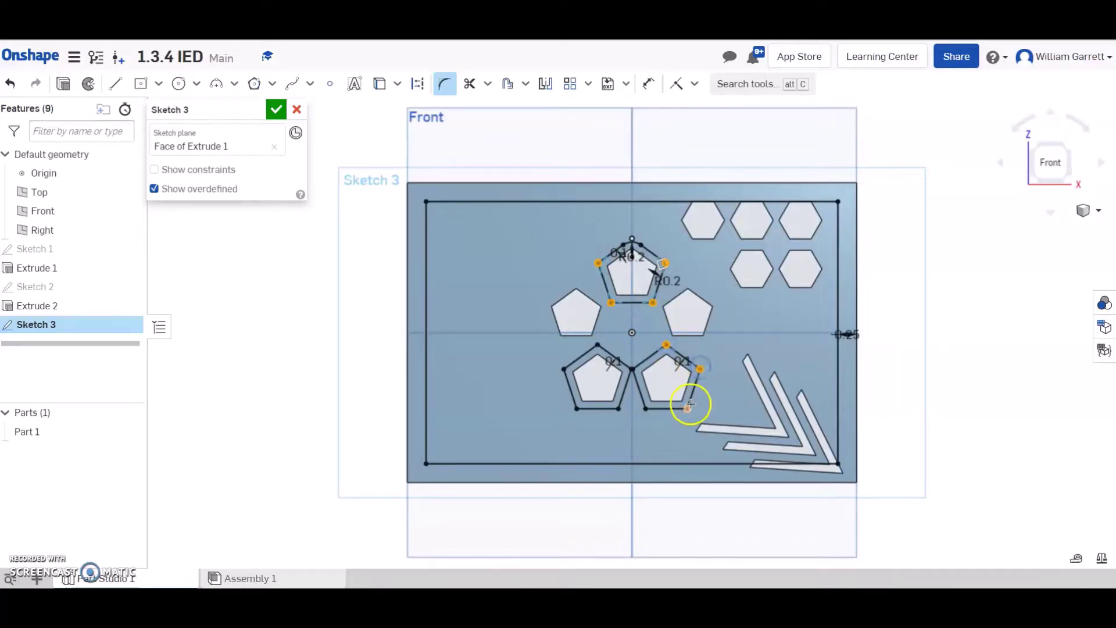
left_click(644, 405)
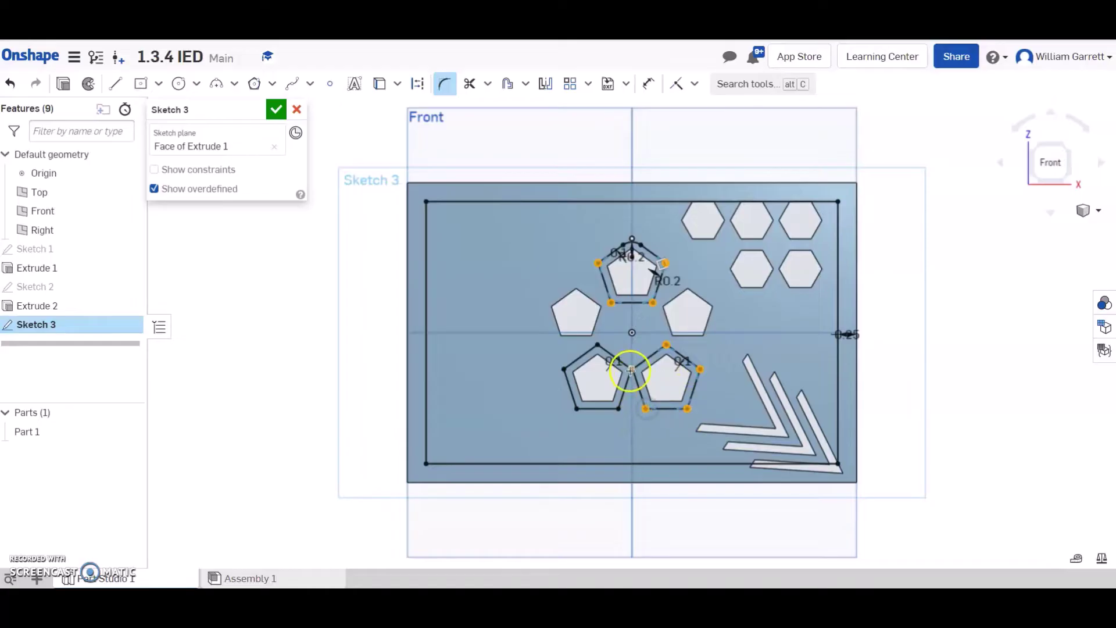
left_click(618, 410)
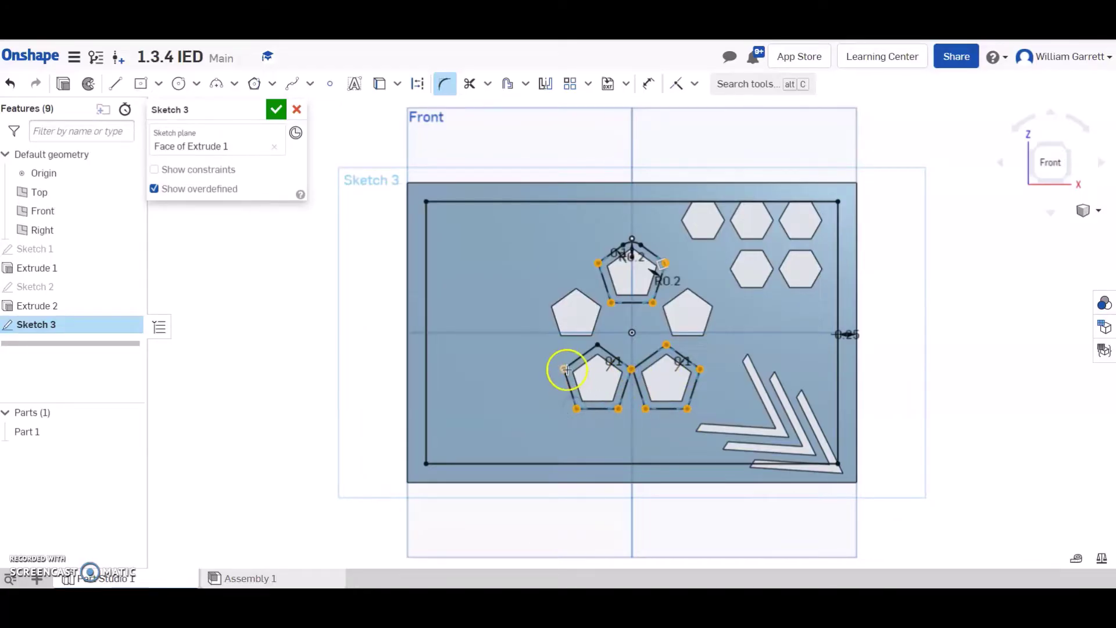
left_click(597, 345)
left_click(516, 369)
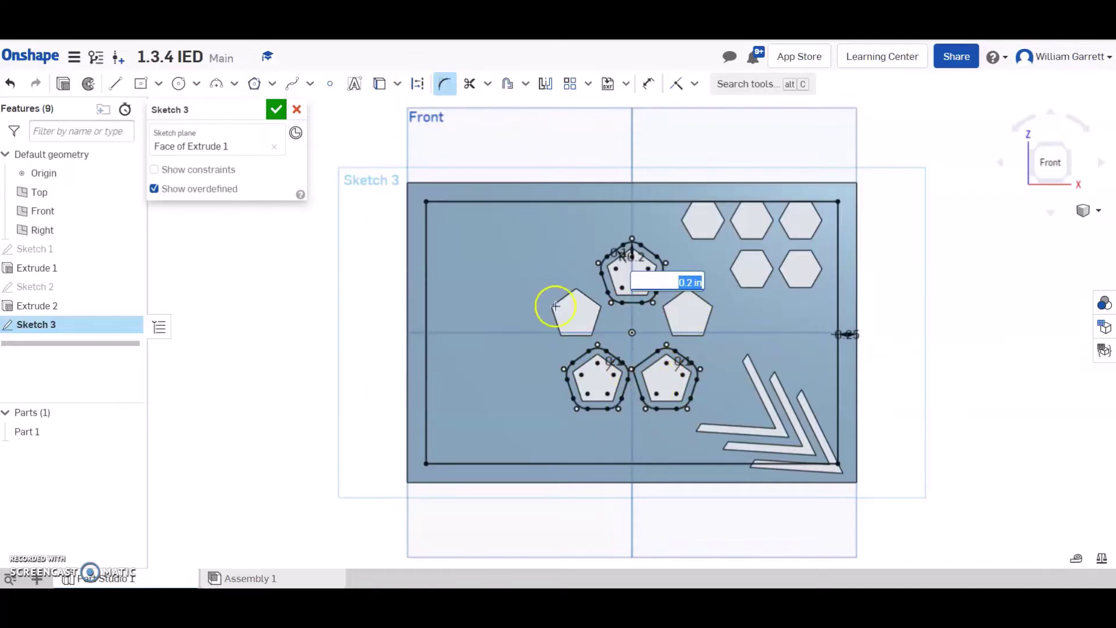
Try to fillet the point where the two lower offset pentagons meet, and finish the sketch
left_click(631, 374)
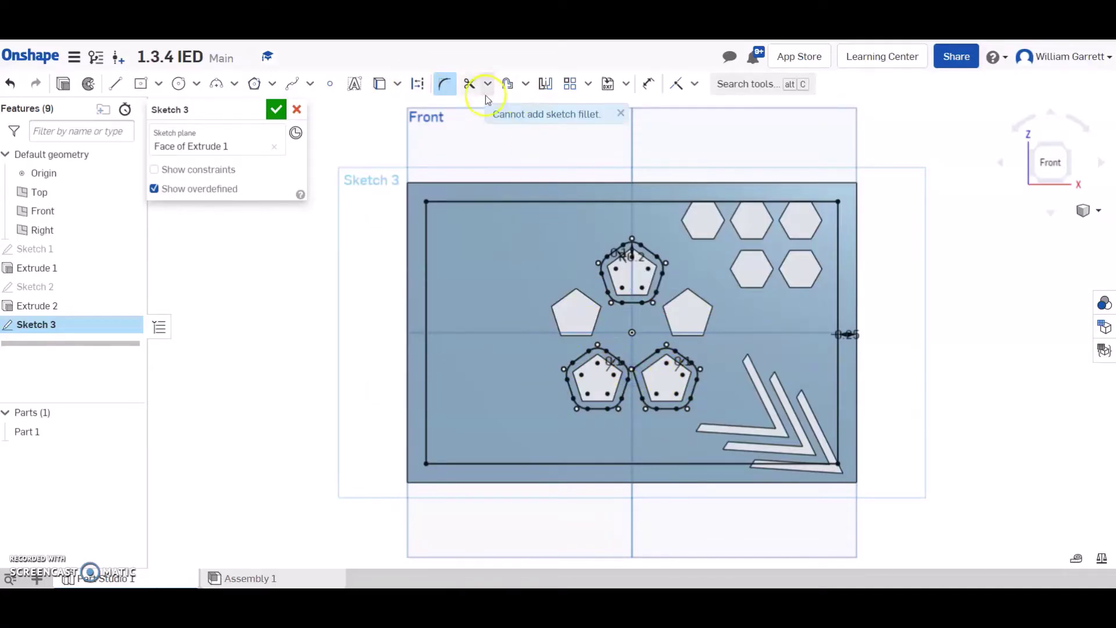
left_click(619, 112)
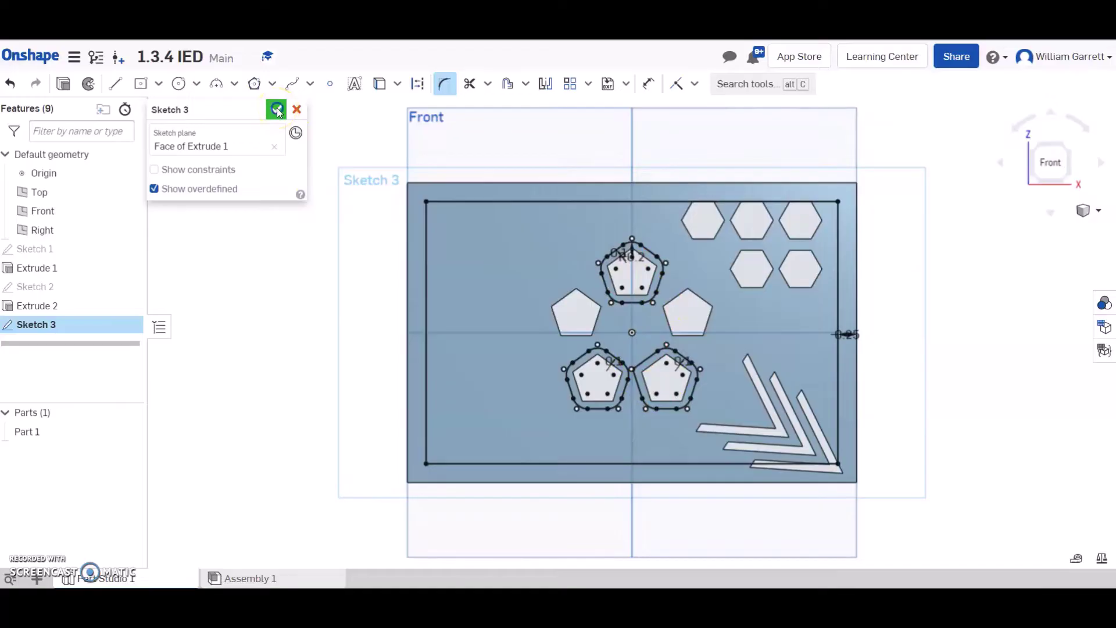
left_click(277, 110)
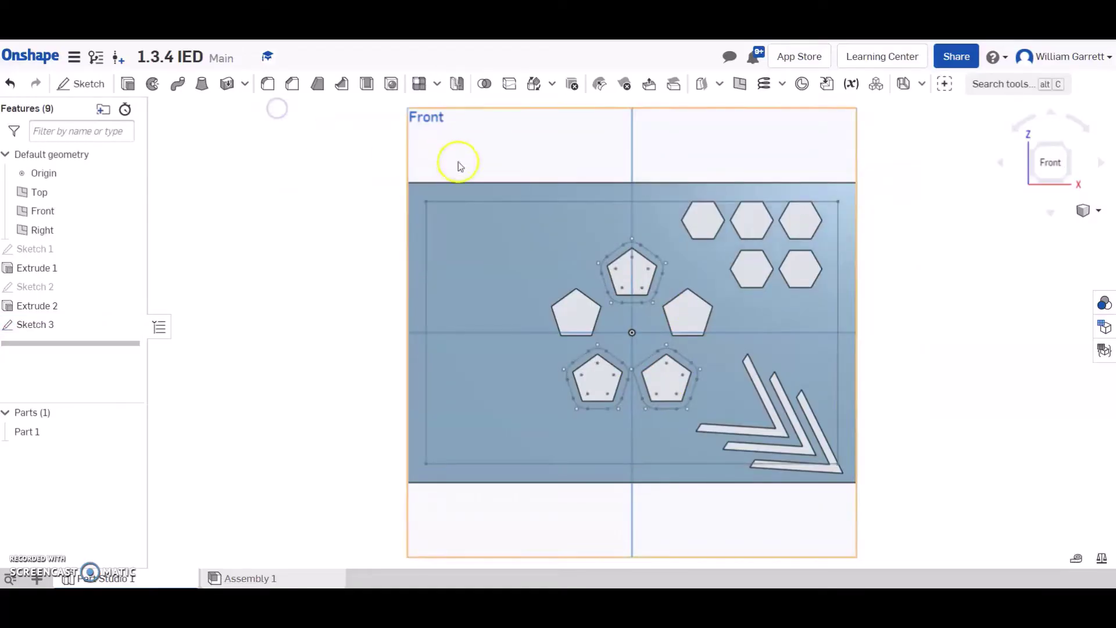
Extrude the three rings between the offset outlines and the pentagon holes 1 in outward, adding them to the plate
left_click(128, 84)
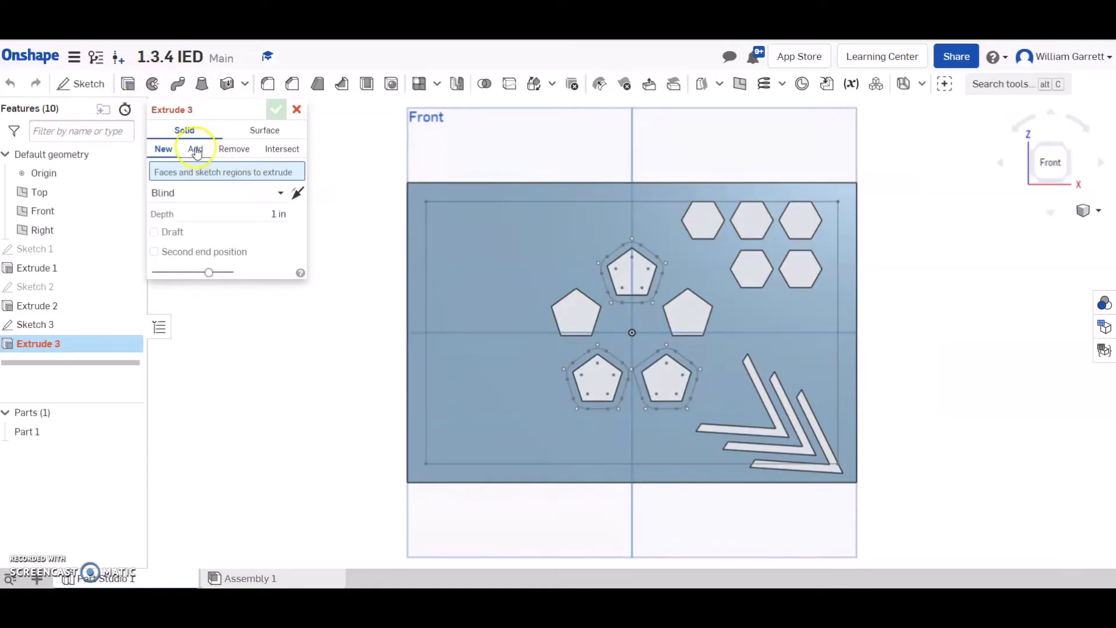
left_click(196, 150)
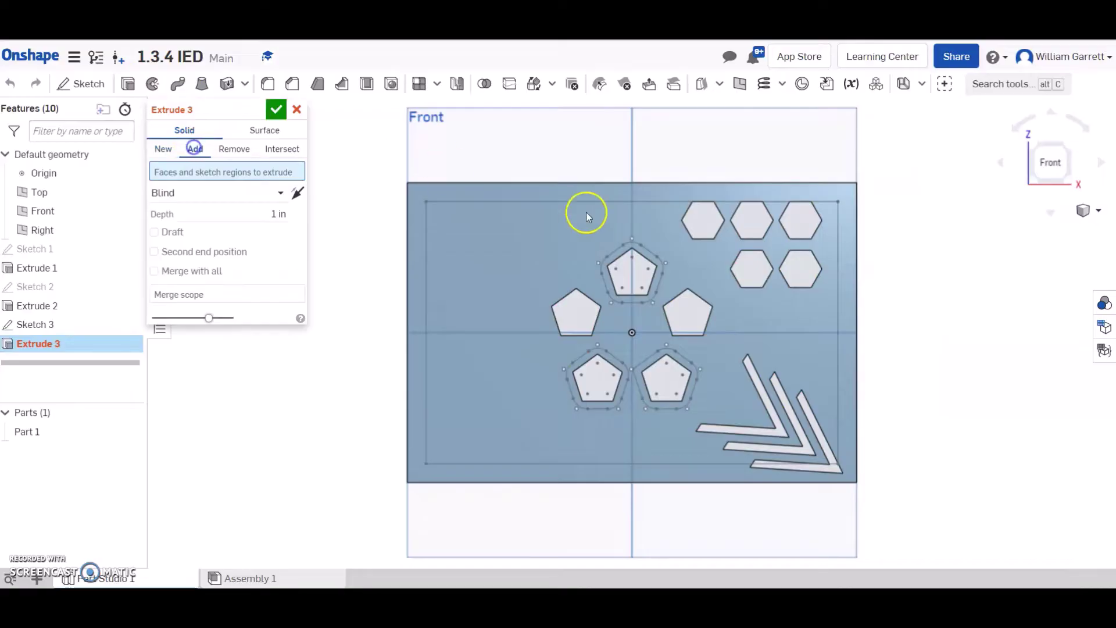
left_click(641, 254)
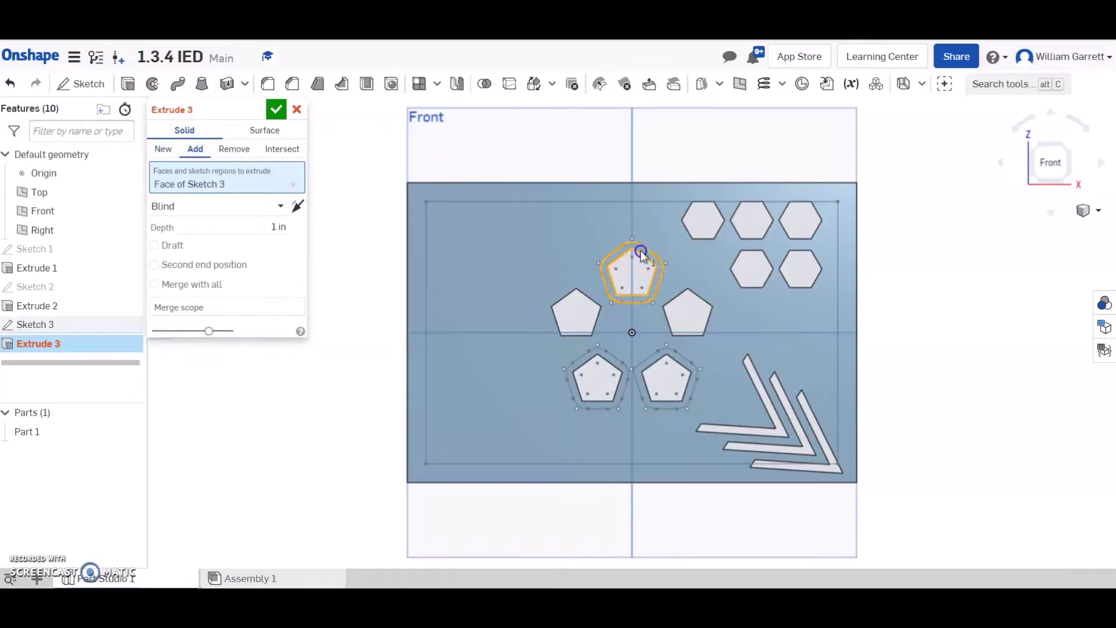
left_click(685, 367)
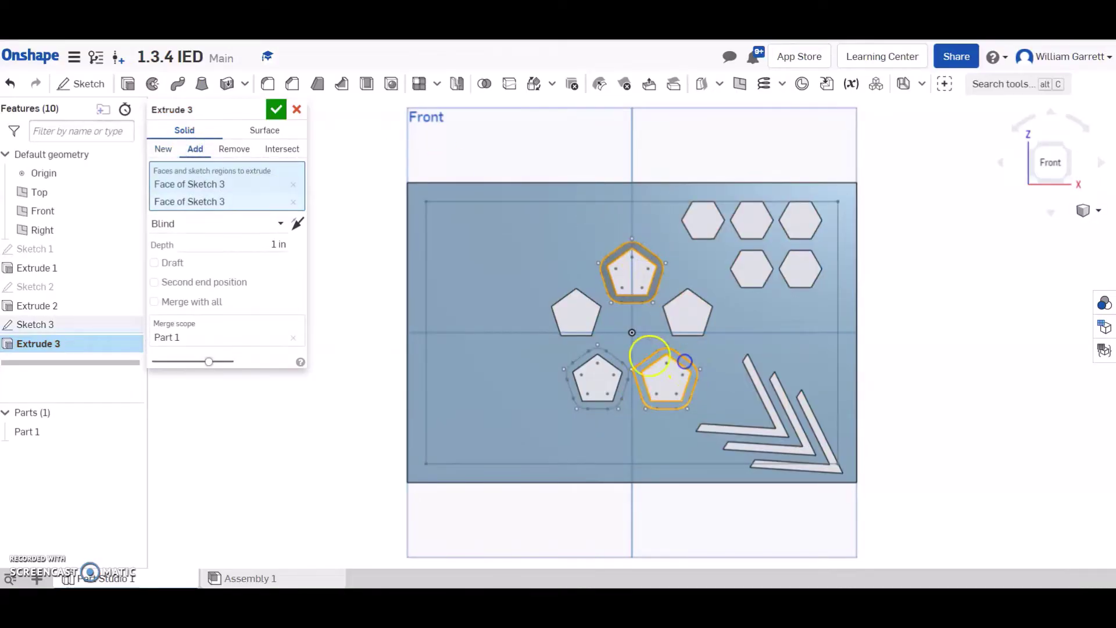
left_click(609, 360)
left_click(1067, 183)
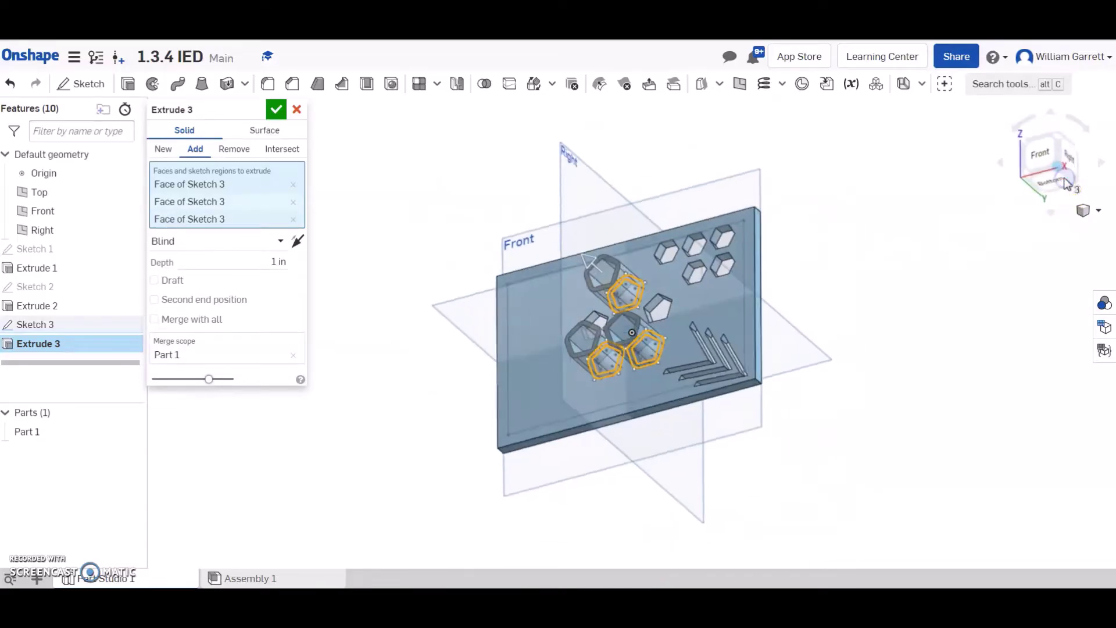
left_click(1056, 170)
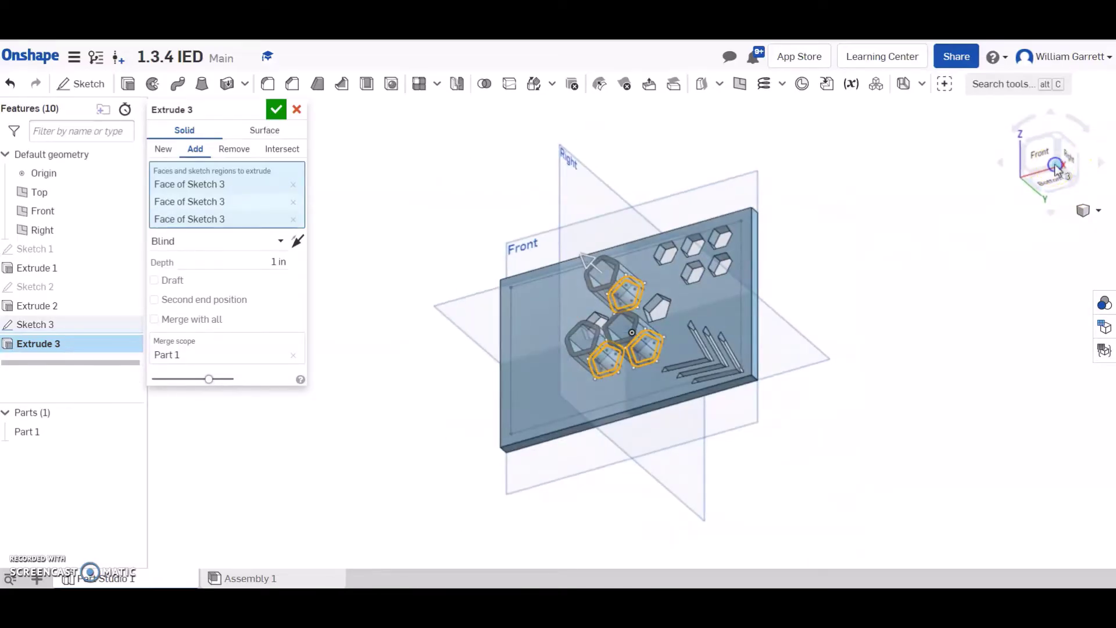
scroll(630, 328, "up", 5)
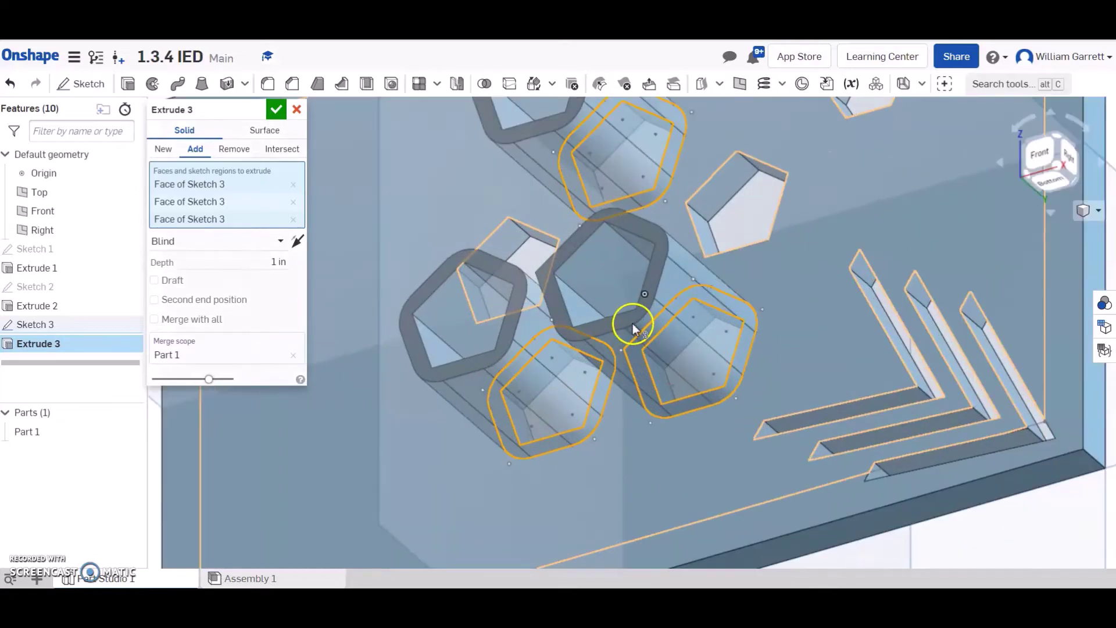
scroll(399, 269, "down", 5)
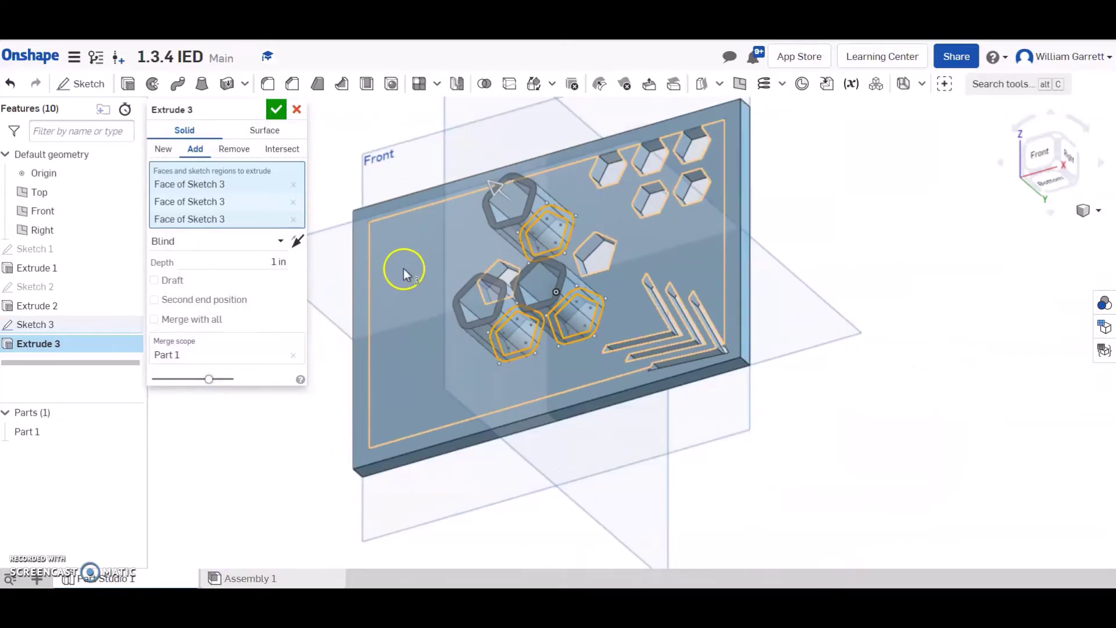
left_click(276, 112)
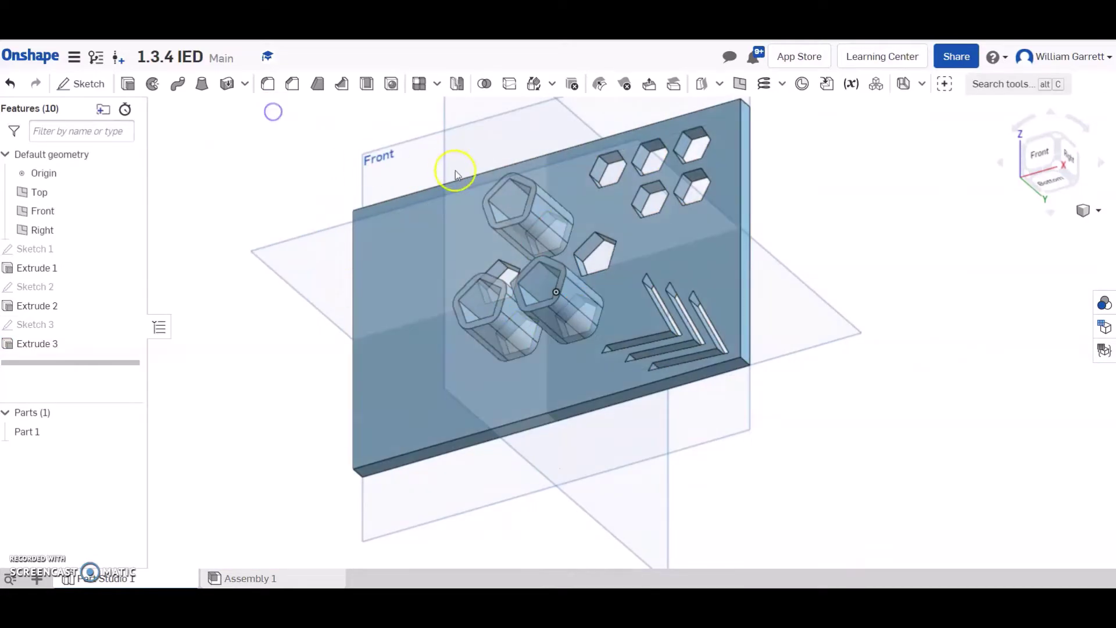
View the extruded plate isometrically and check it against Figure 9 and the finishing instructions on the course page
left_click(1062, 141)
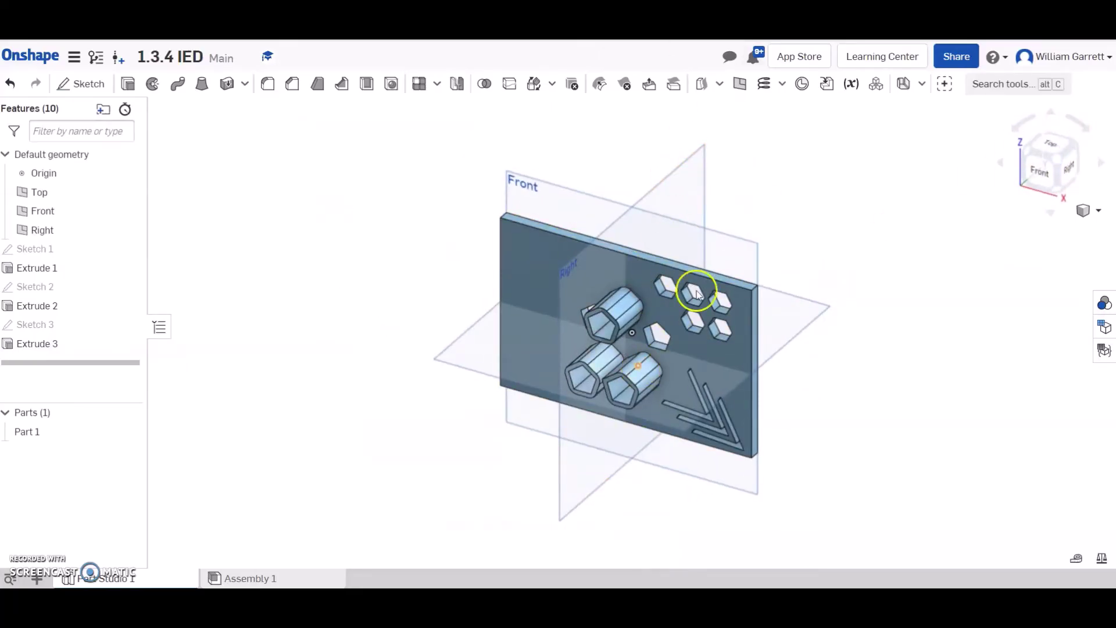
scroll(734, 318, "down", 12)
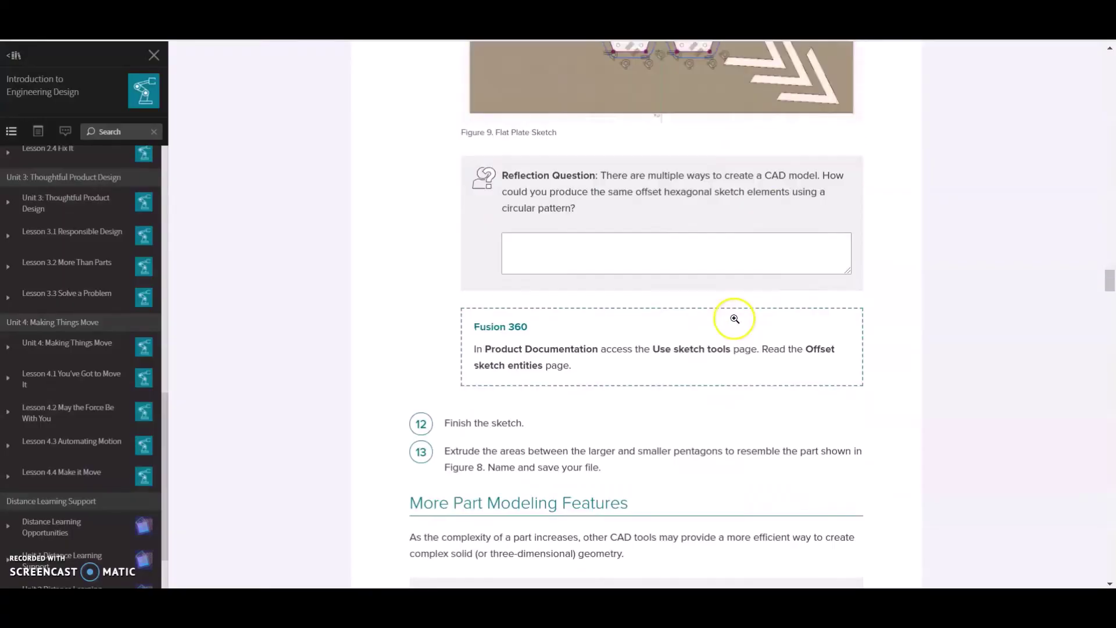
scroll(726, 236, "up", 3)
scroll(722, 231, "up", 20)
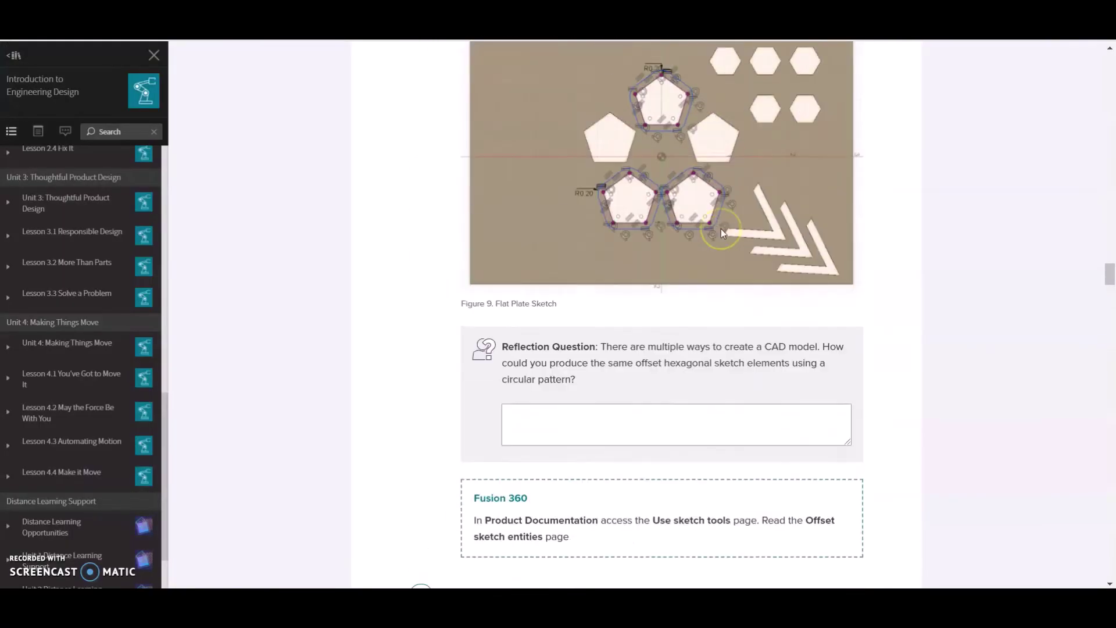